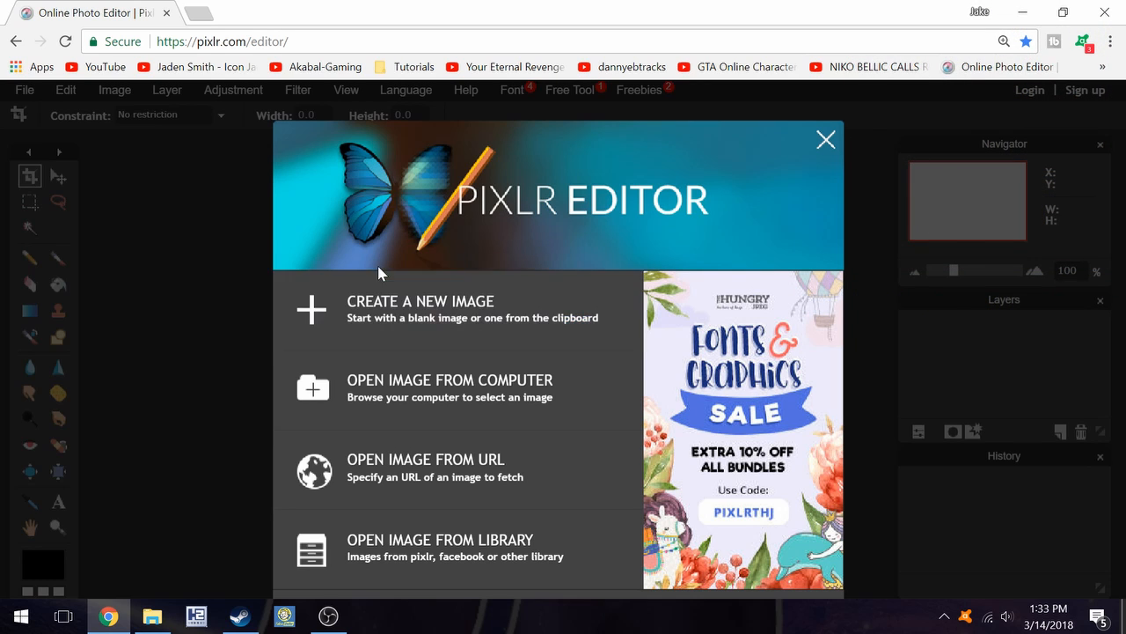
- Create a new blank image 800 wide and 800 high with a transparent background, and maximize its window
left_click(405, 332)
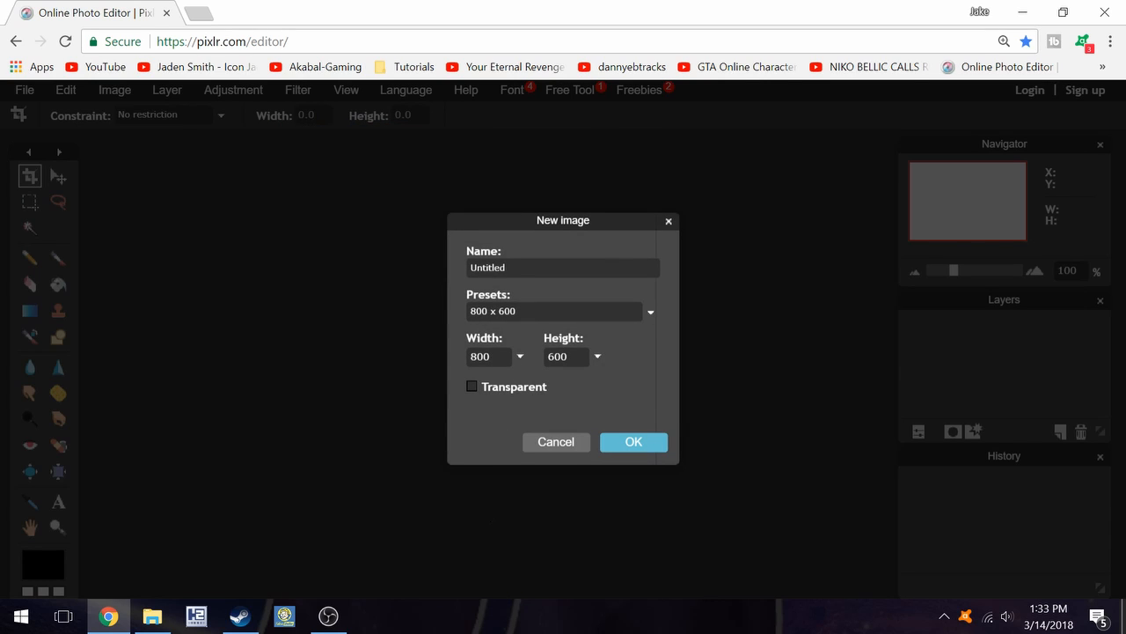
left_click(555, 357)
type("9")
key("BackSpace")
type("8")
left_click(473, 386)
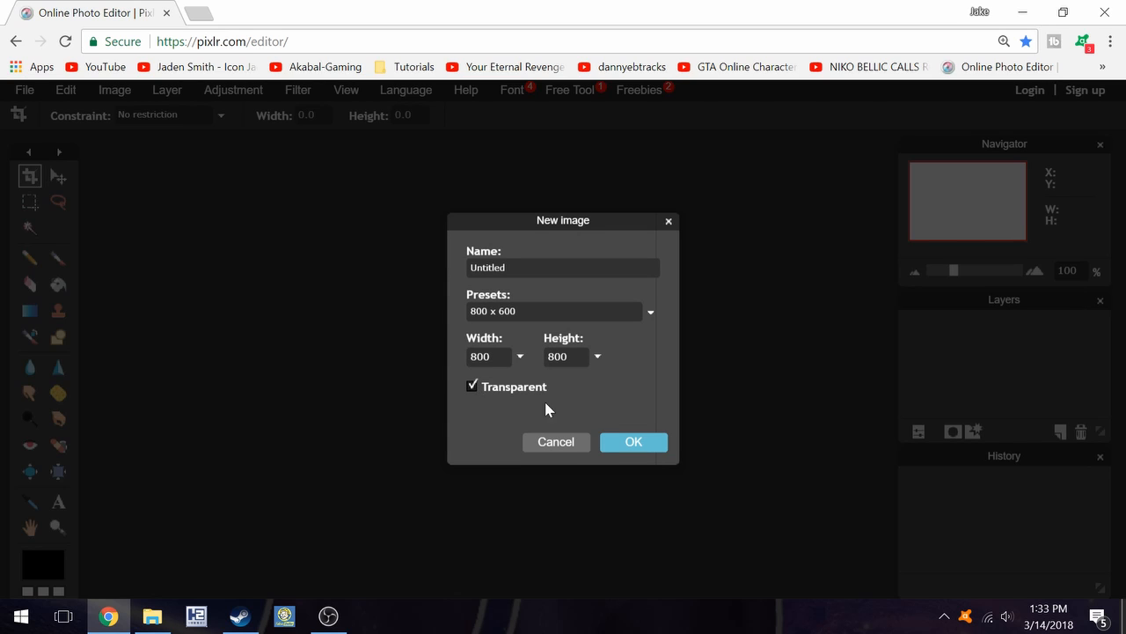
left_click(606, 442)
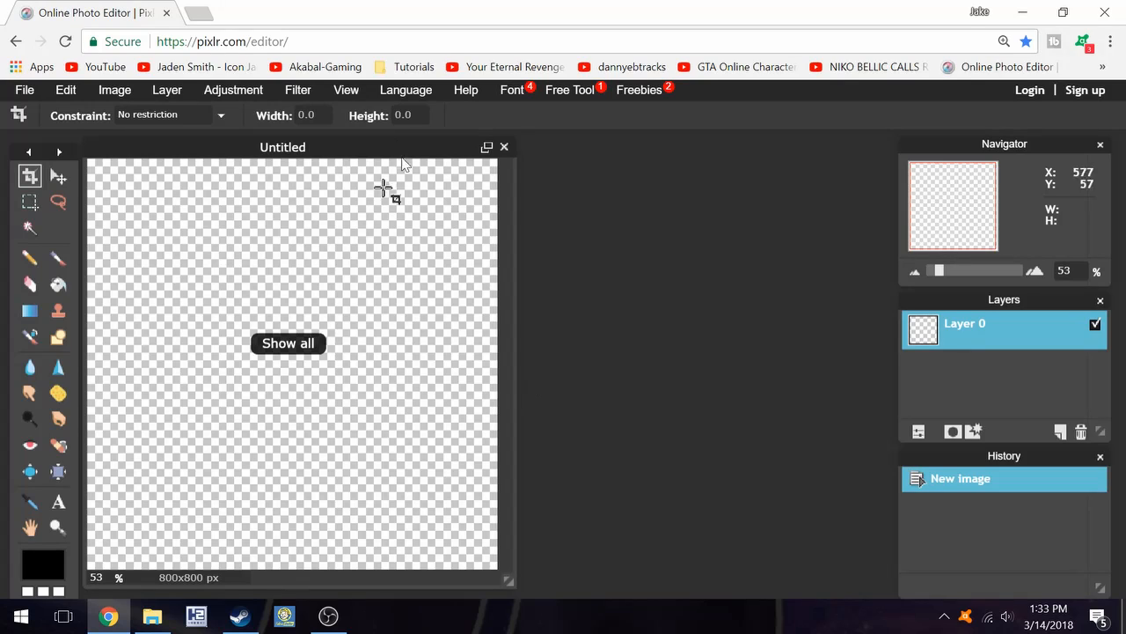
left_click(486, 147)
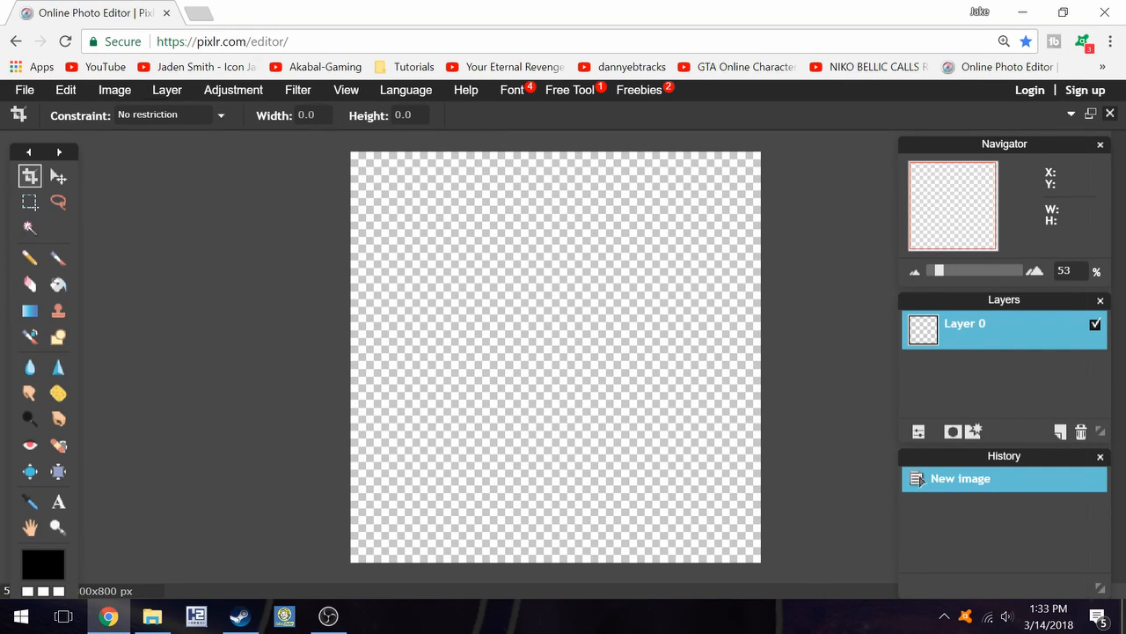
- Search the web for "font" in a new browser tab and open the DaFont website
left_click(200, 13)
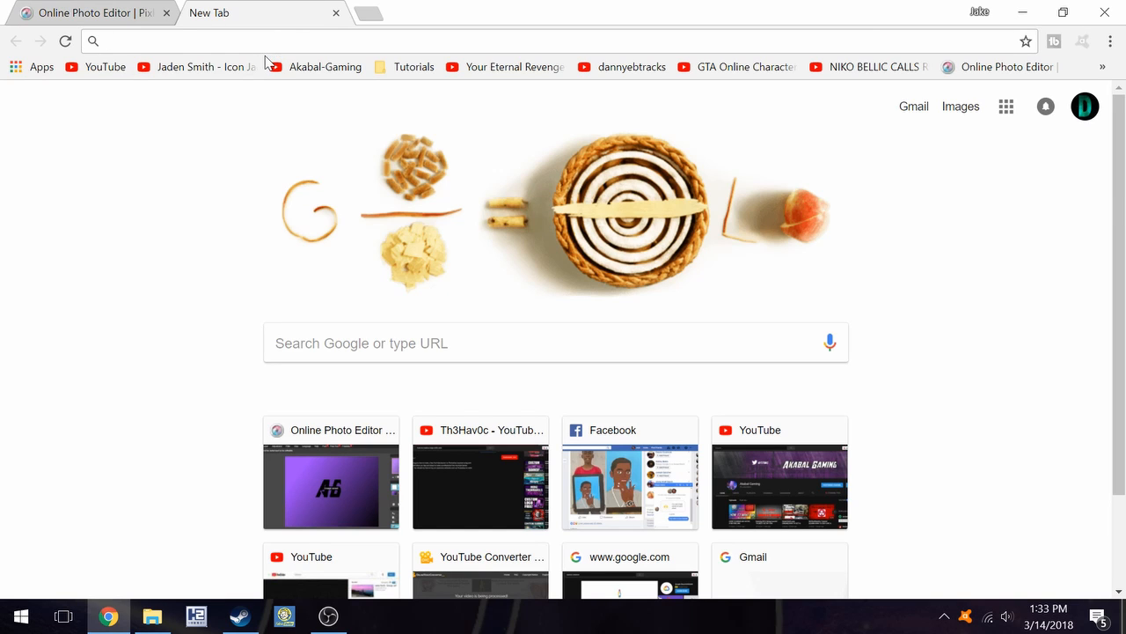
type("font")
key("Return")
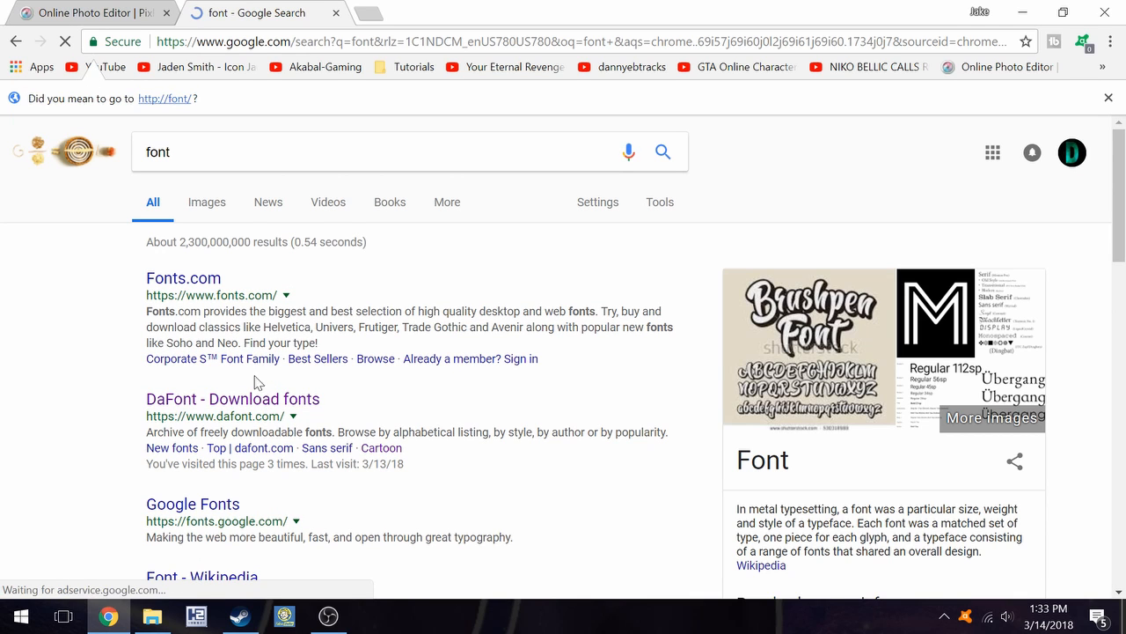
left_click(255, 381)
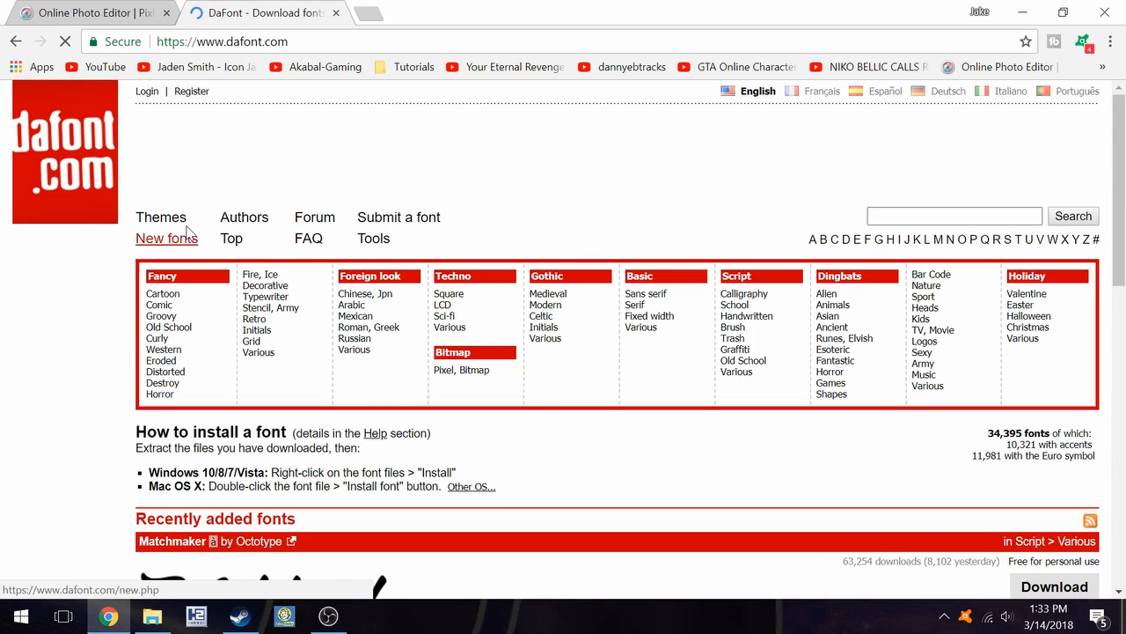
scroll(187, 230, "down", 4)
scroll(691, 355, "up", 4)
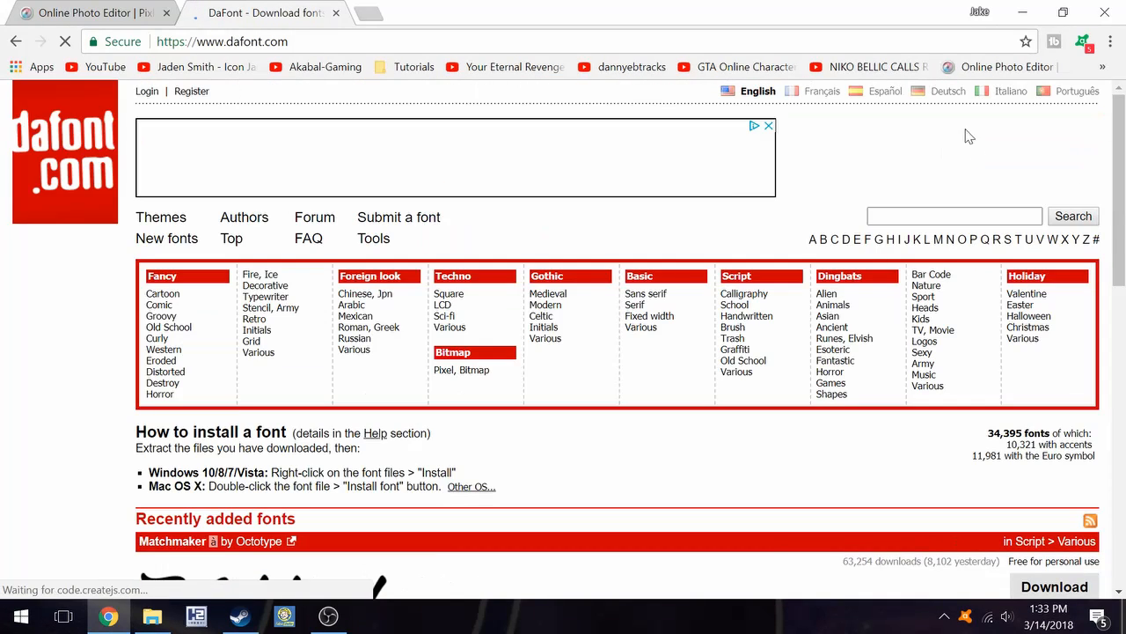
- Search DaFont for "raider crusader" and open the Raider Crusader font's page
left_click(955, 216)
type("rai")
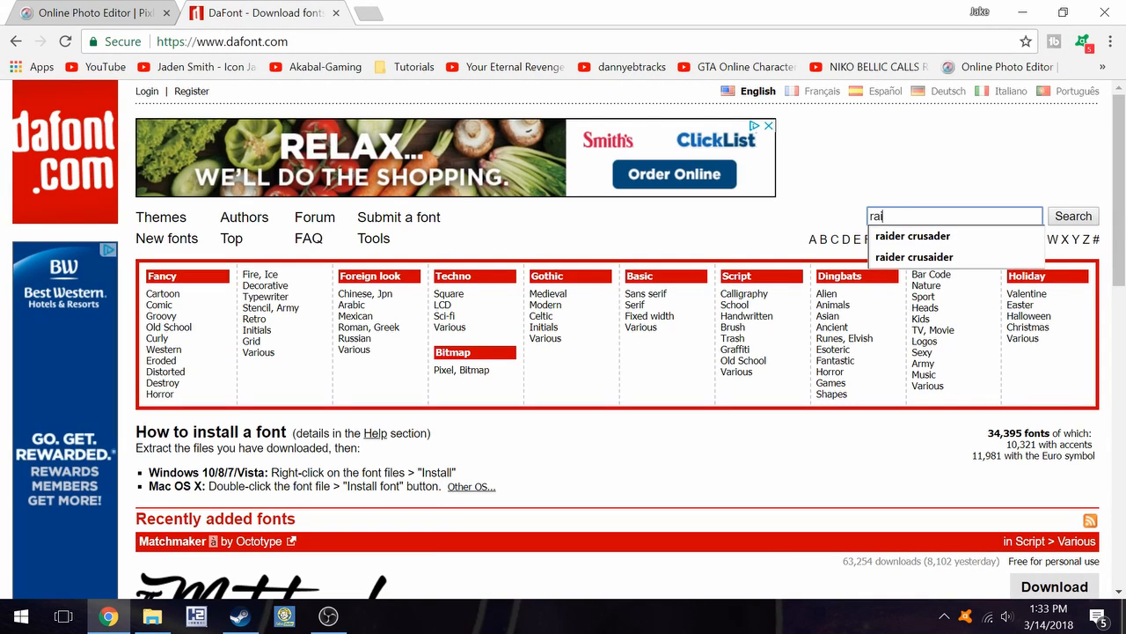
type("der crusader")
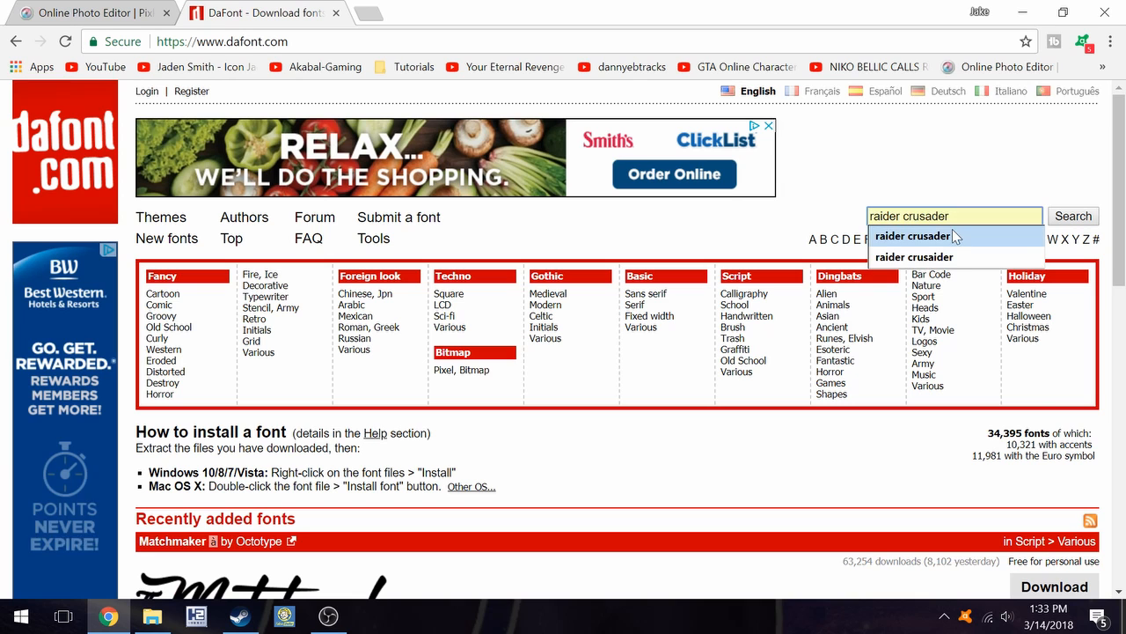
left_click(955, 236)
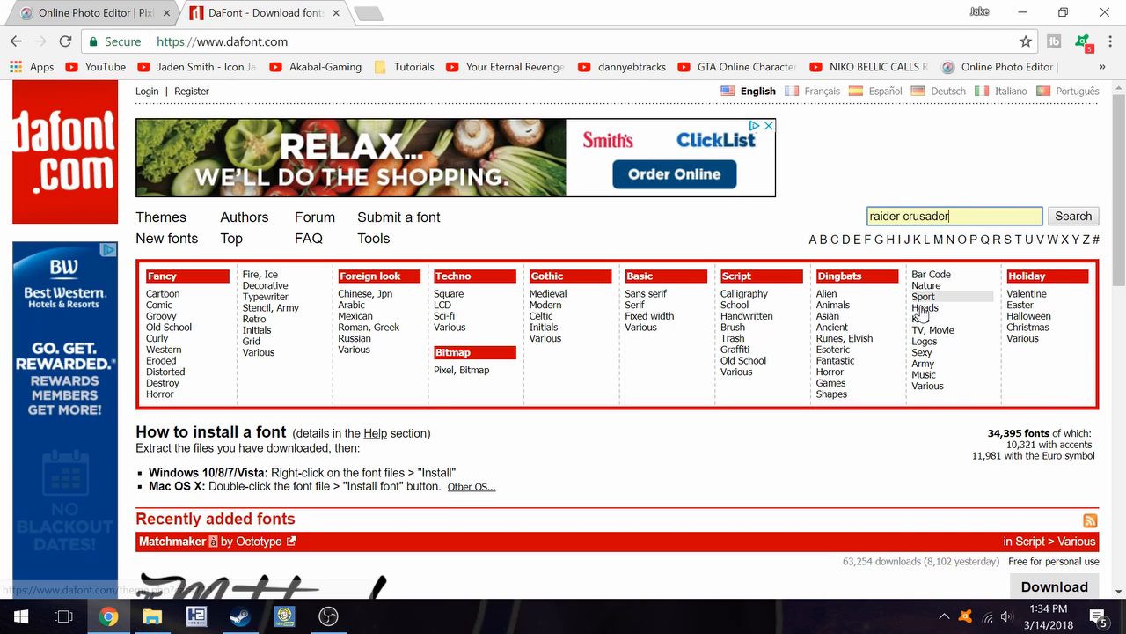
key("Return")
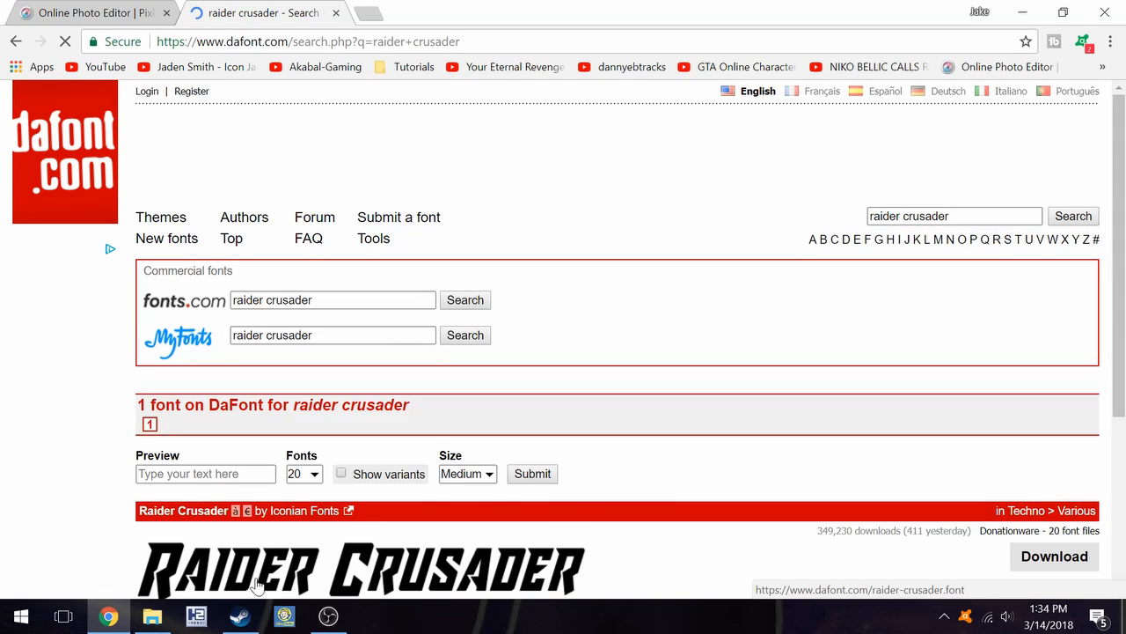
scroll(258, 585, "down", 2)
left_click(369, 388)
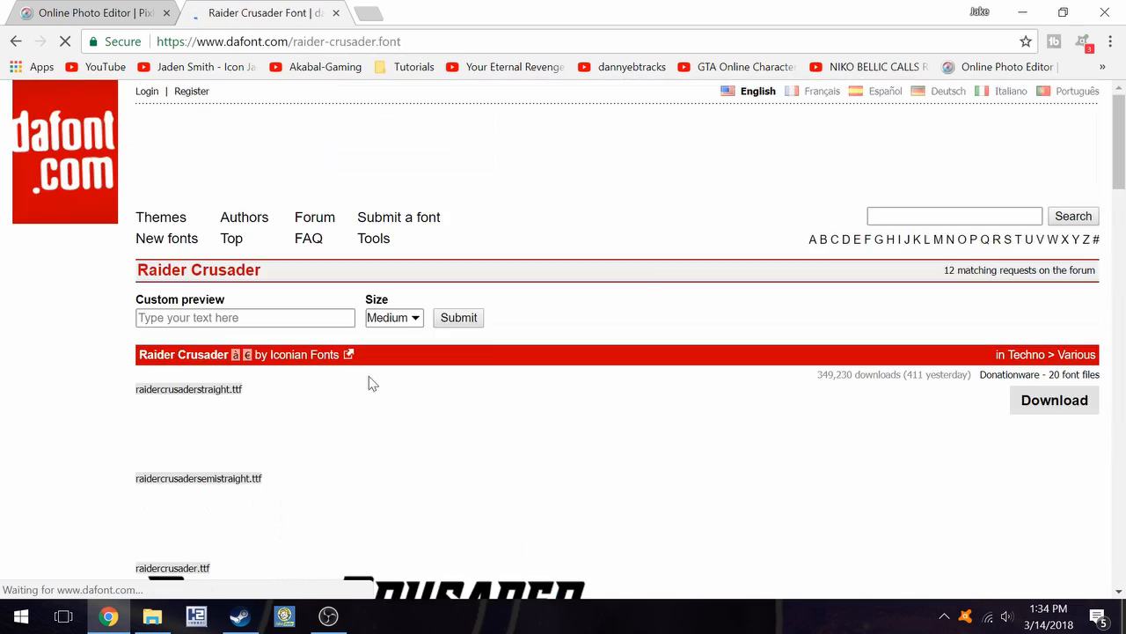
- Examine the style variants of the Raider Crusader font on its page
scroll(543, 314, "down", 2)
scroll(378, 364, "down", 4)
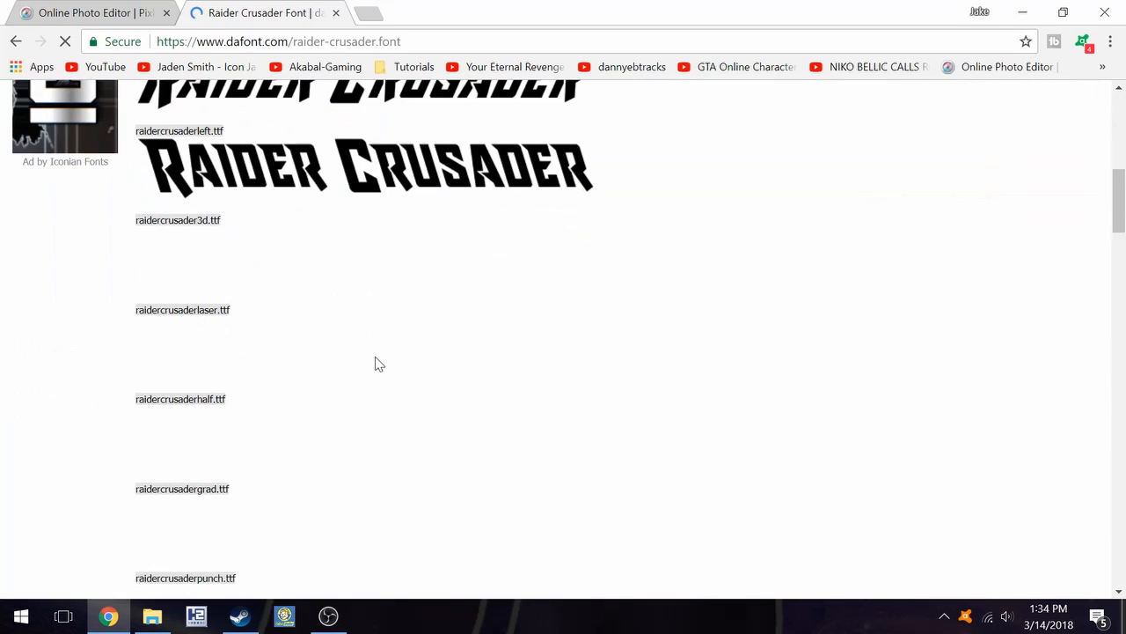
scroll(379, 363, "down", 3)
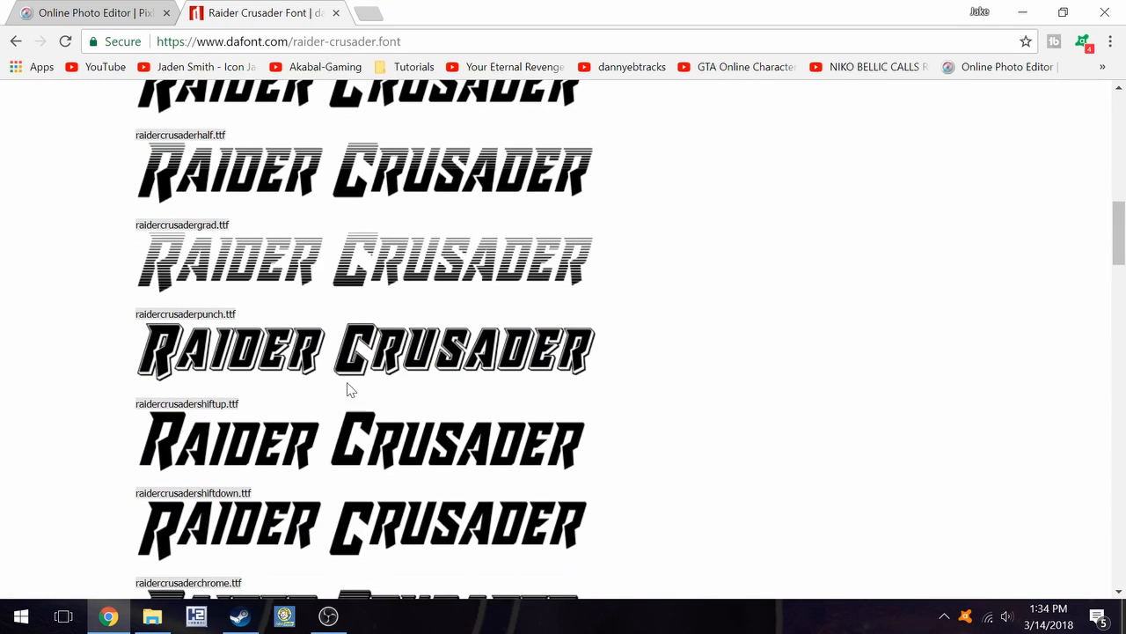
scroll(347, 382, "down", 5)
scroll(318, 256, "up", 1)
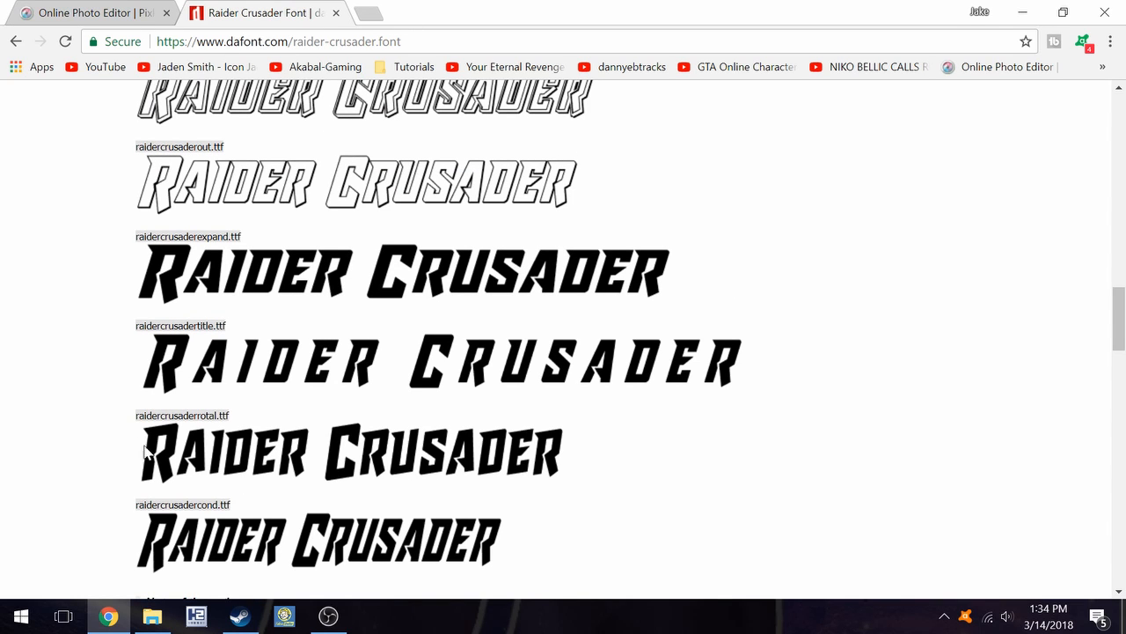
scroll(145, 451, "up", 10)
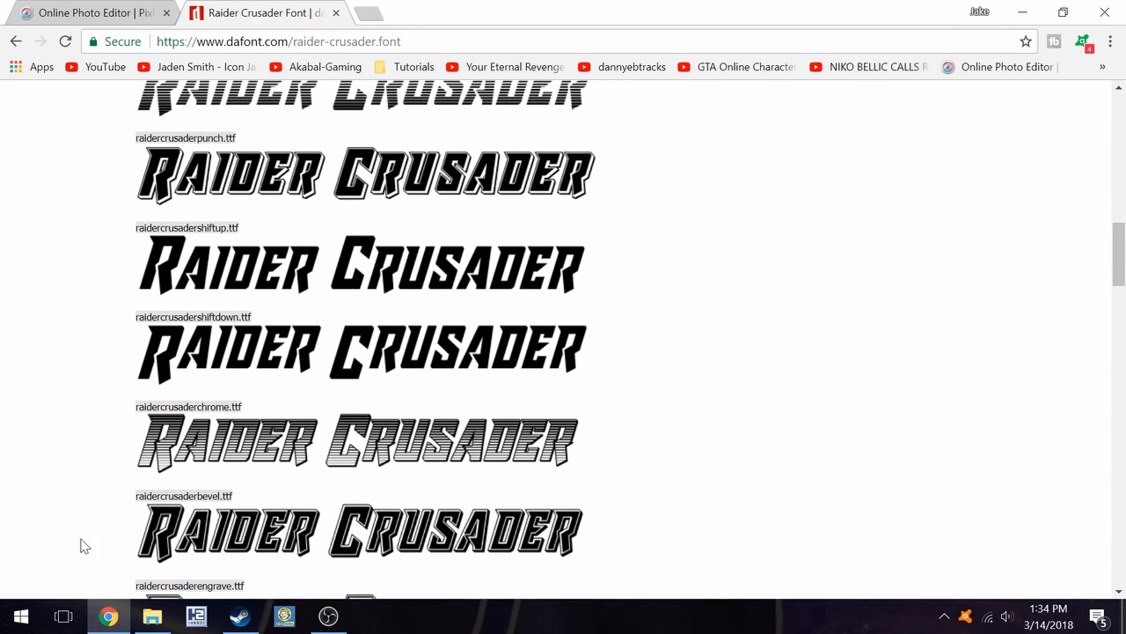
scroll(143, 452, "up", 2)
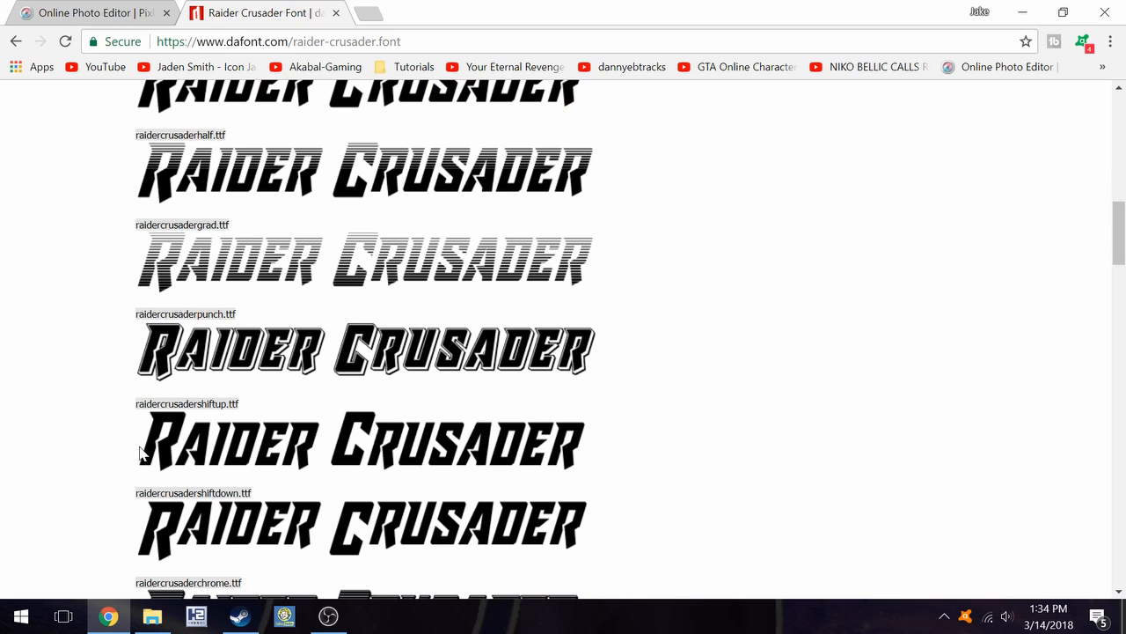
scroll(294, 379, "up", 1)
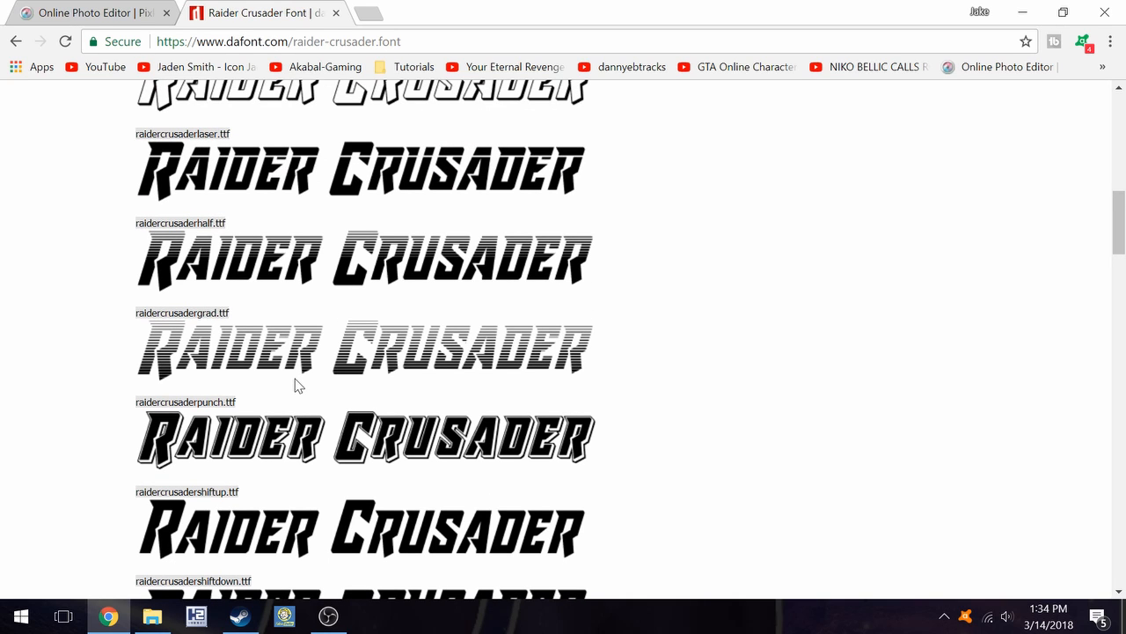
scroll(299, 385, "up", 10)
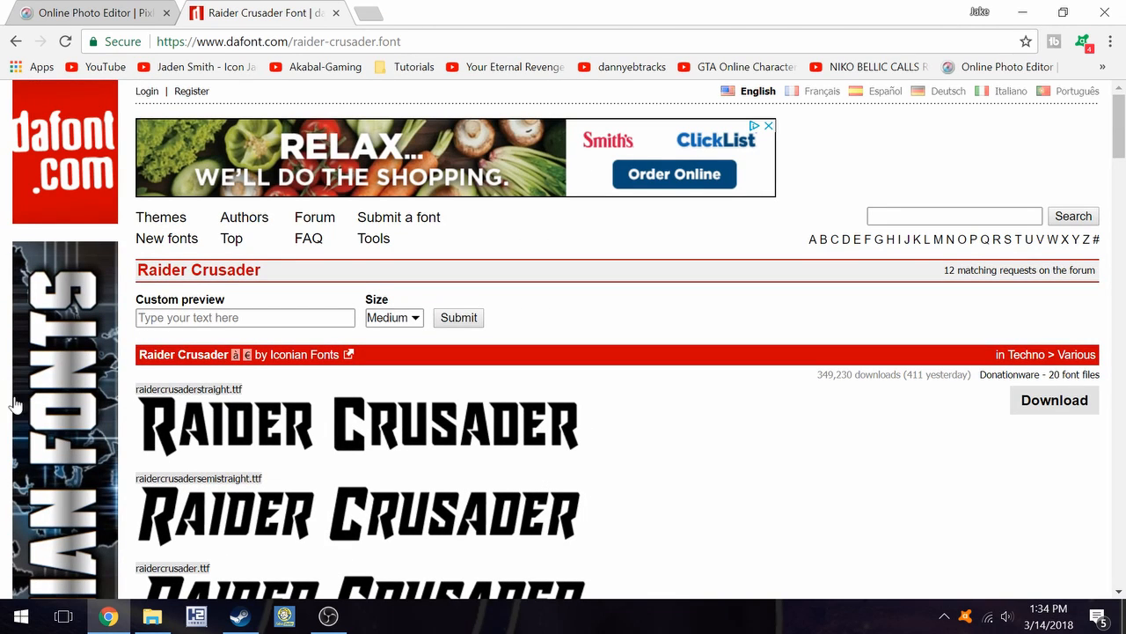
scroll(203, 473, "down", 1)
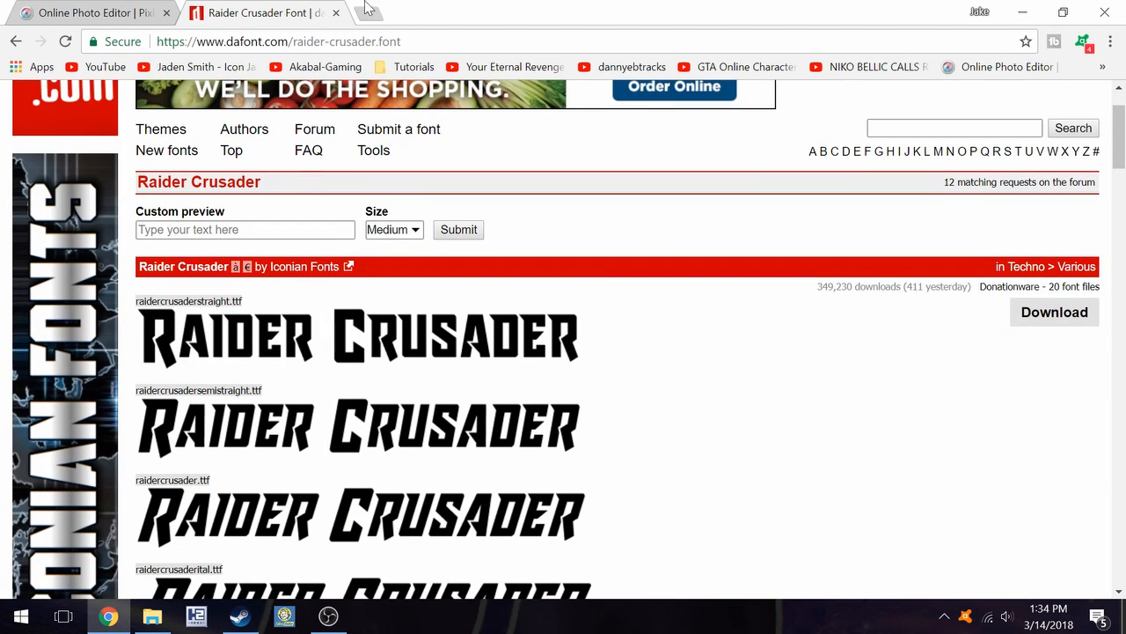
- Switch back to the Pixlr editor, start a text object near the canvas centre and set its colour to white (ffffff)
left_click(95, 13)
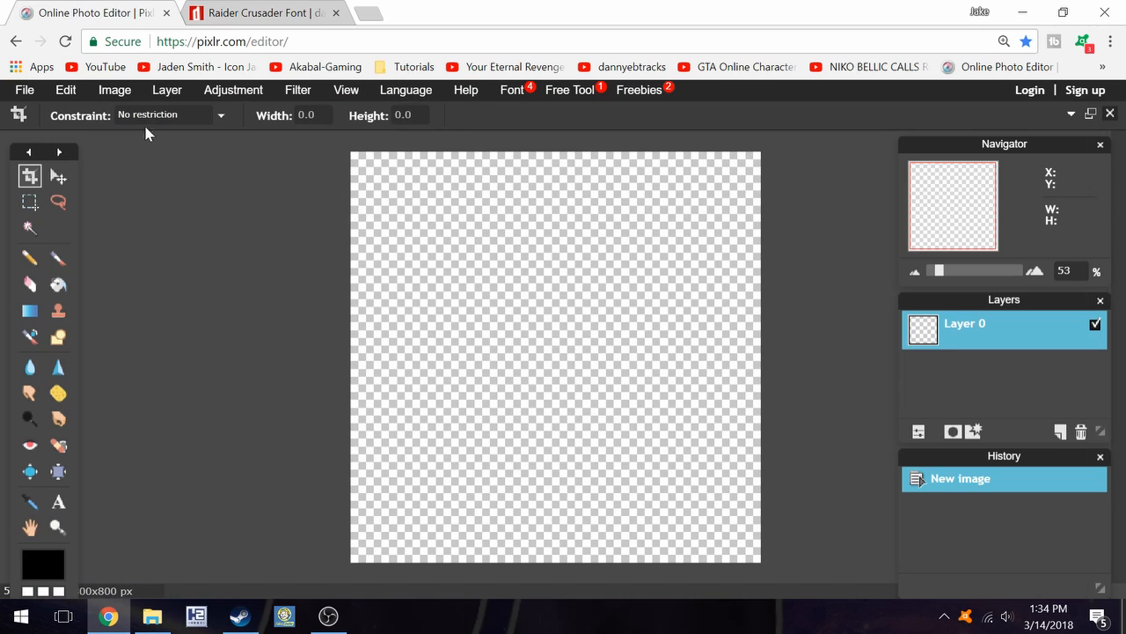
left_click(58, 502)
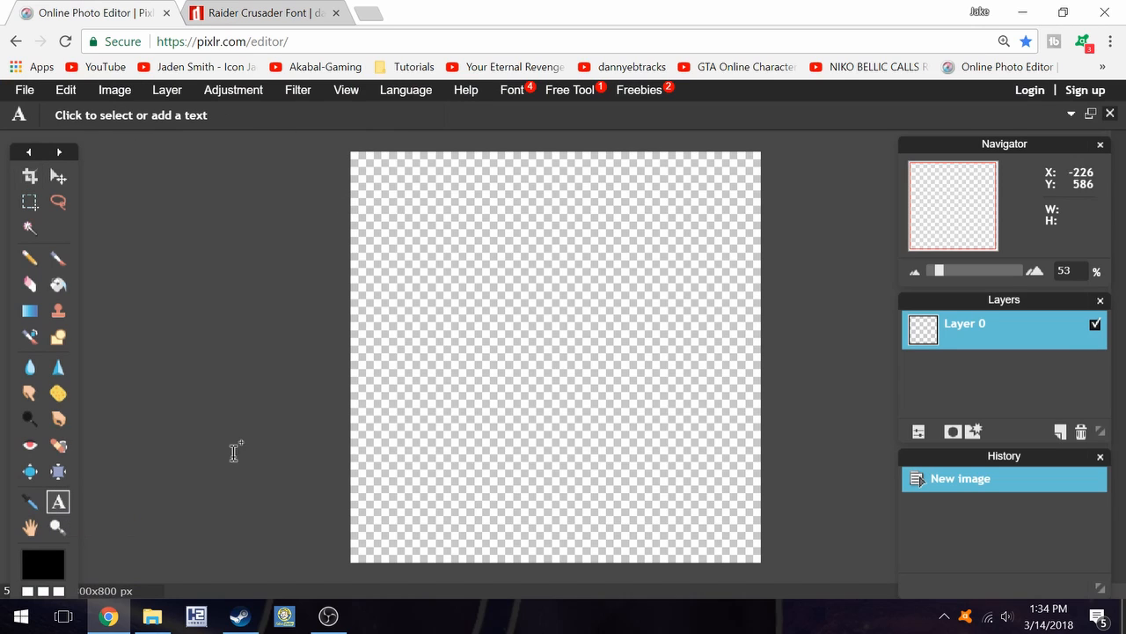
left_click(511, 346)
left_click_drag(615, 398, 832, 265)
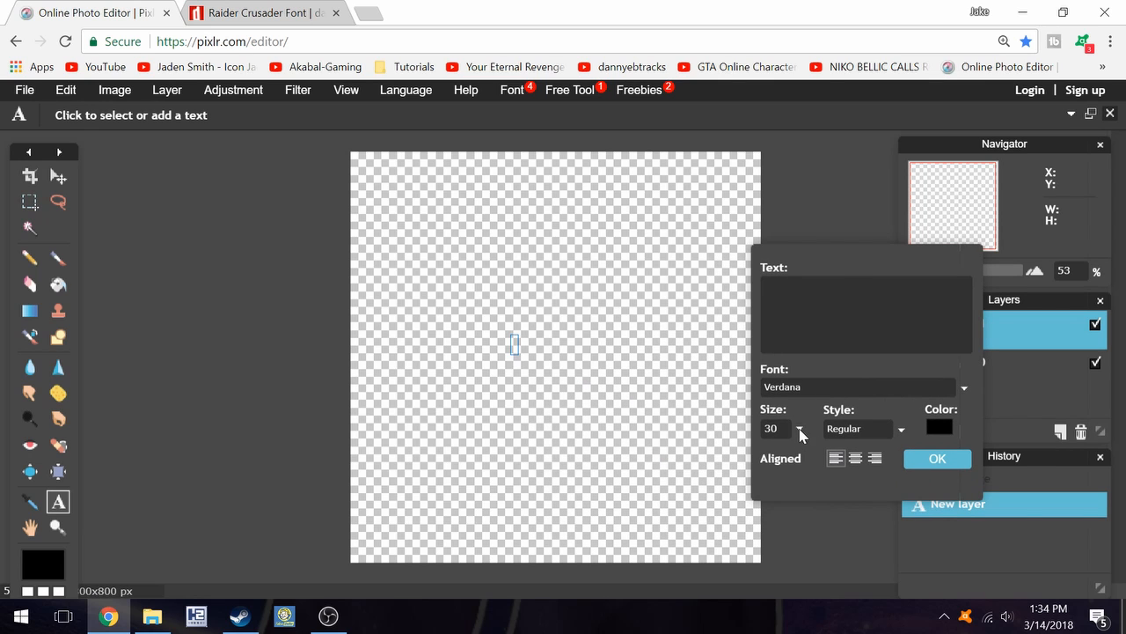
left_click(939, 428)
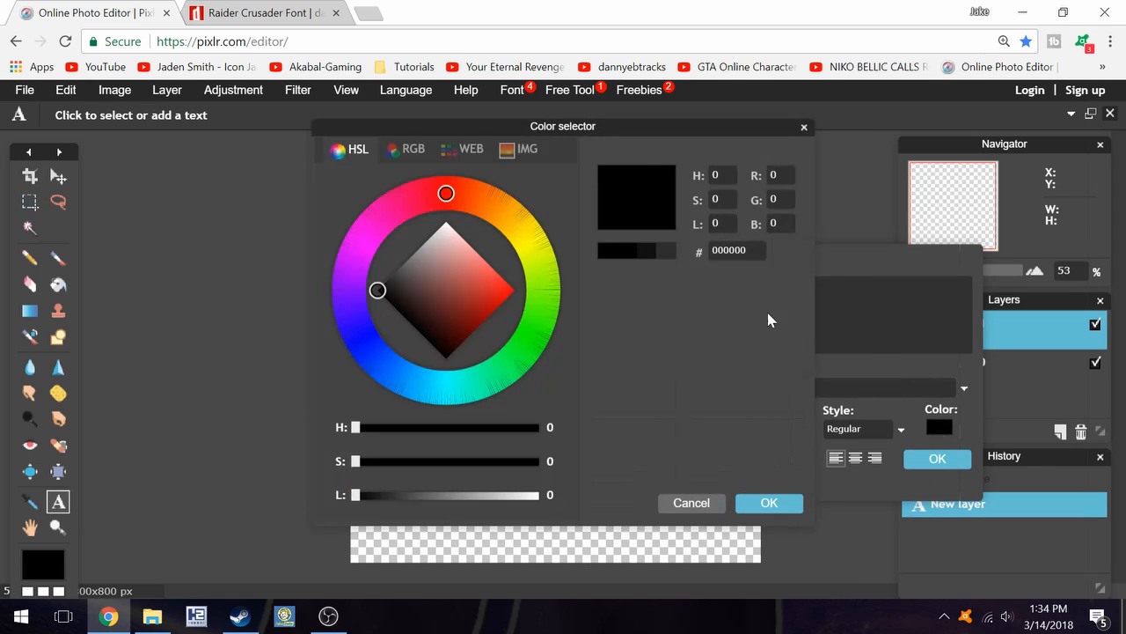
left_click(452, 238)
left_click_drag(452, 237, 446, 220)
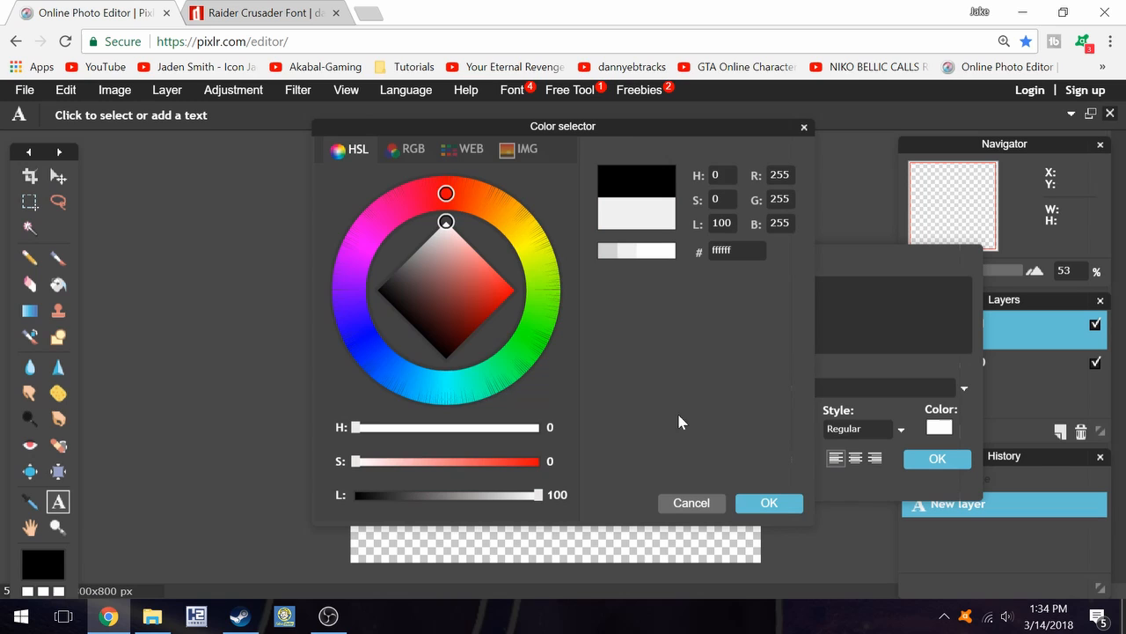
left_click(774, 502)
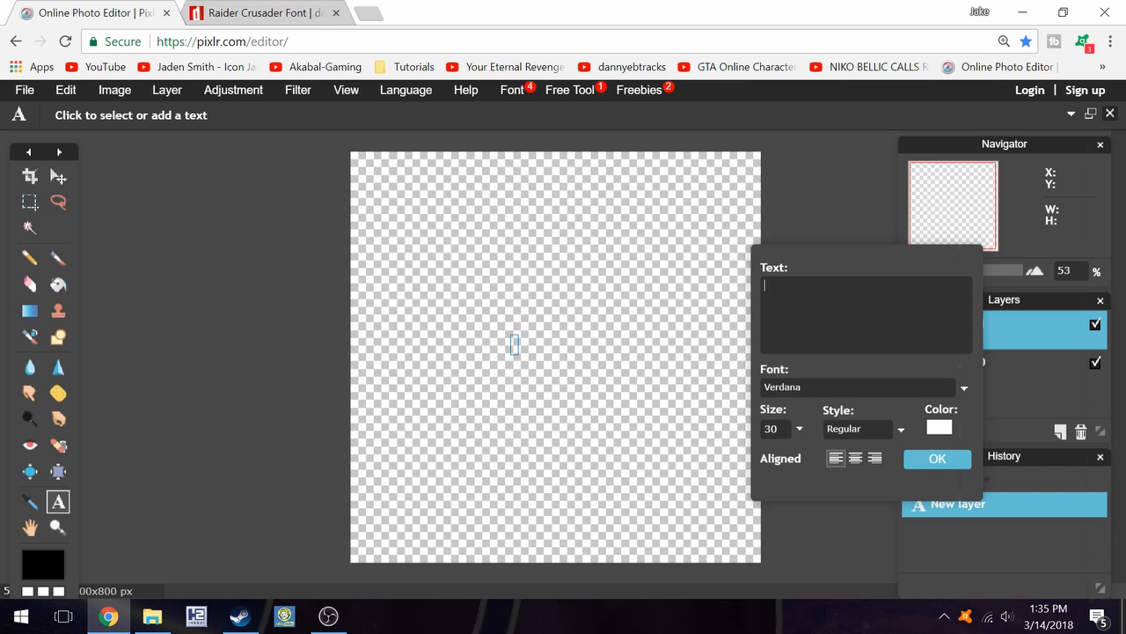
- Enter the letter "A" as the text and set its font to Call Of Ops Duty
type("AG")
key("BackSpace")
left_click(840, 387)
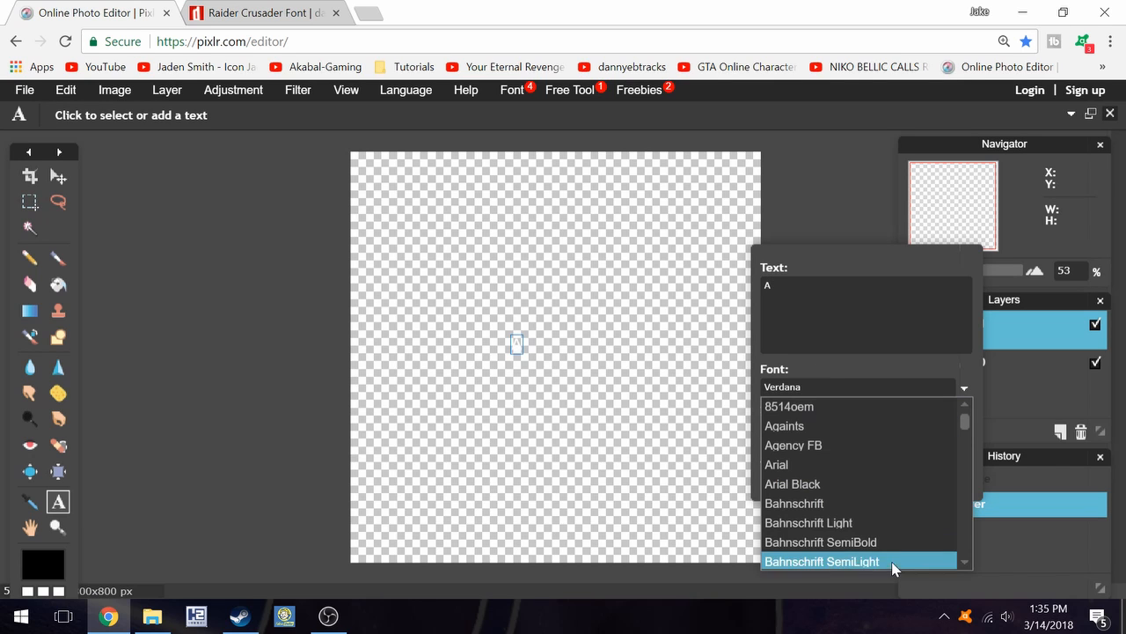
scroll(892, 522, "down", 8)
scroll(889, 515, "up", 5)
scroll(883, 502, "down", 3)
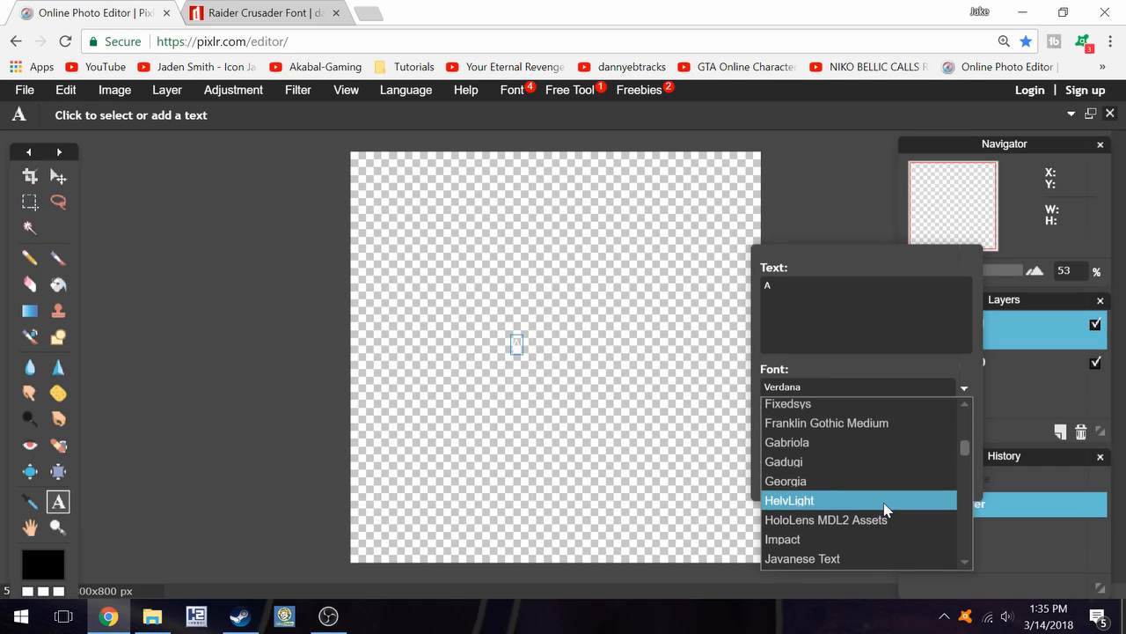
scroll(885, 509, "up", 3)
scroll(883, 502, "down", 15)
scroll(851, 520, "down", 12)
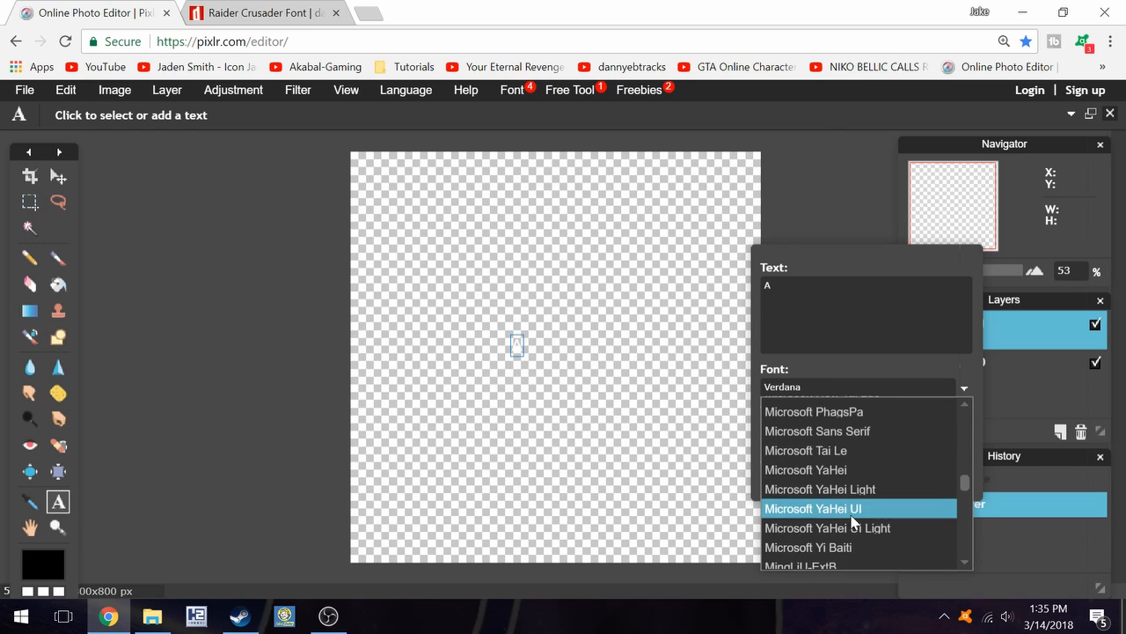
scroll(819, 493, "up", 20)
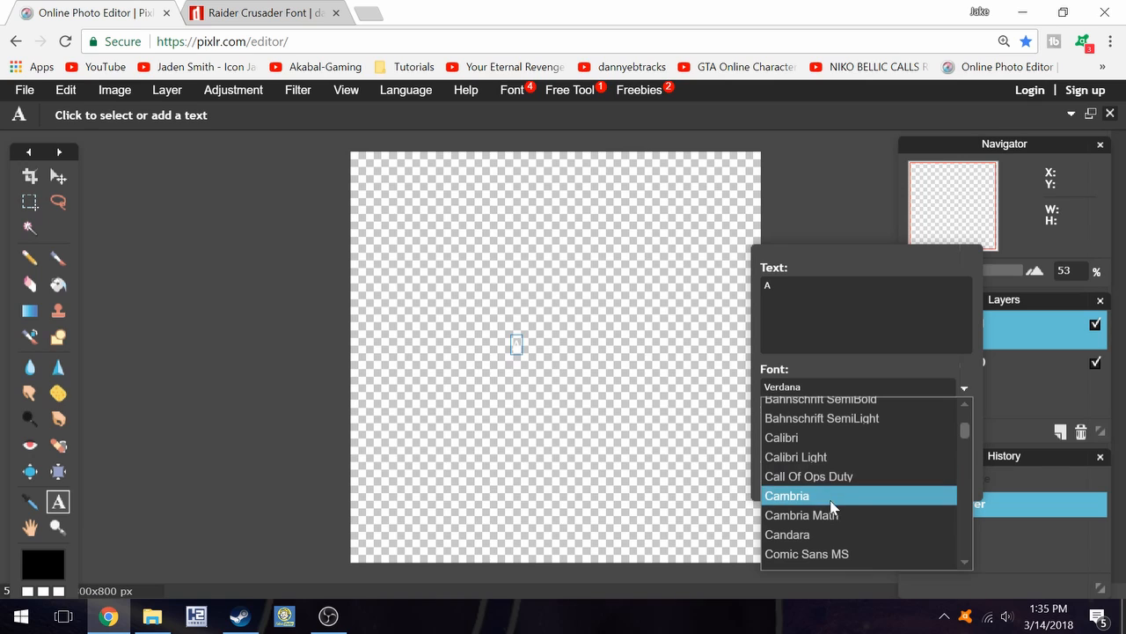
left_click(841, 476)
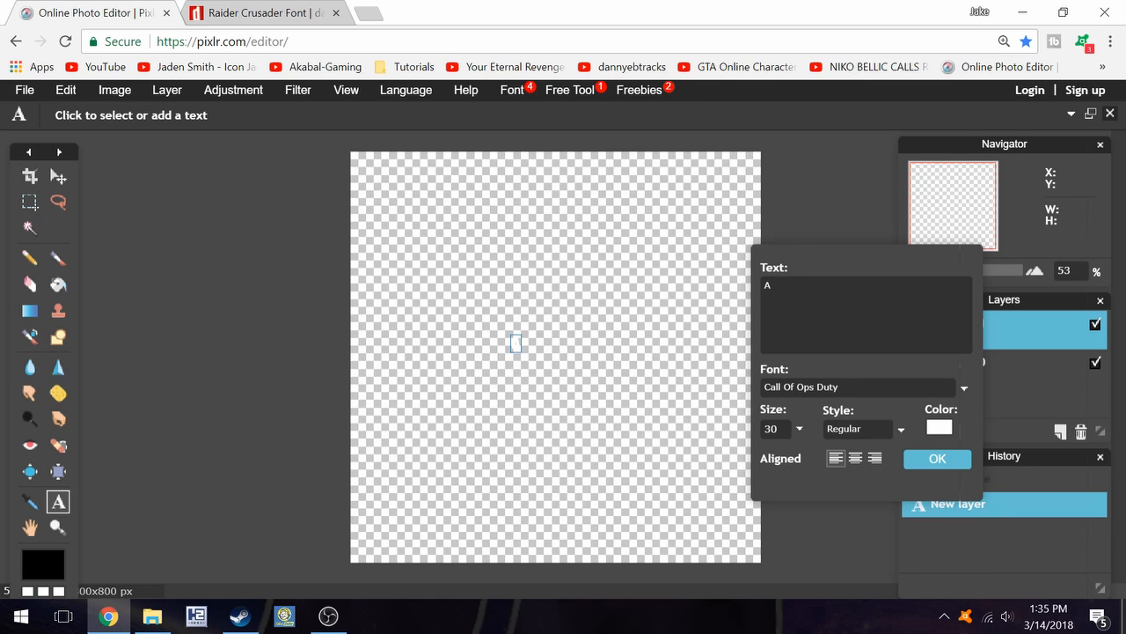
- Set the letter's size to 999, position it near the canvas centre and accept the text
left_click(801, 429)
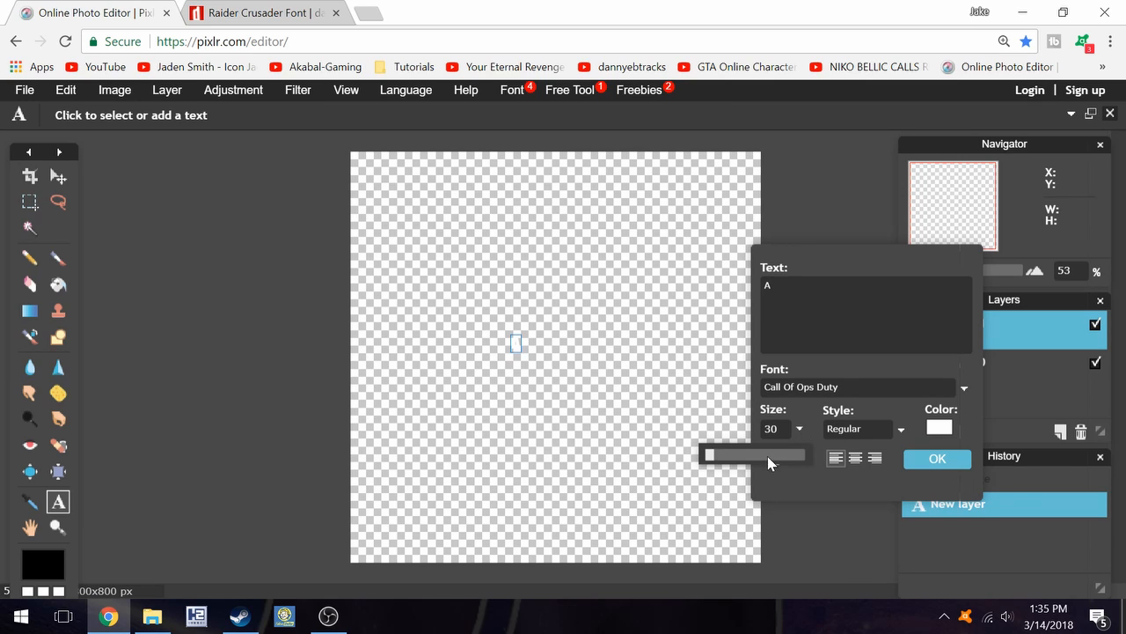
left_click_drag(768, 455, 872, 470)
left_click_drag(538, 405, 545, 356)
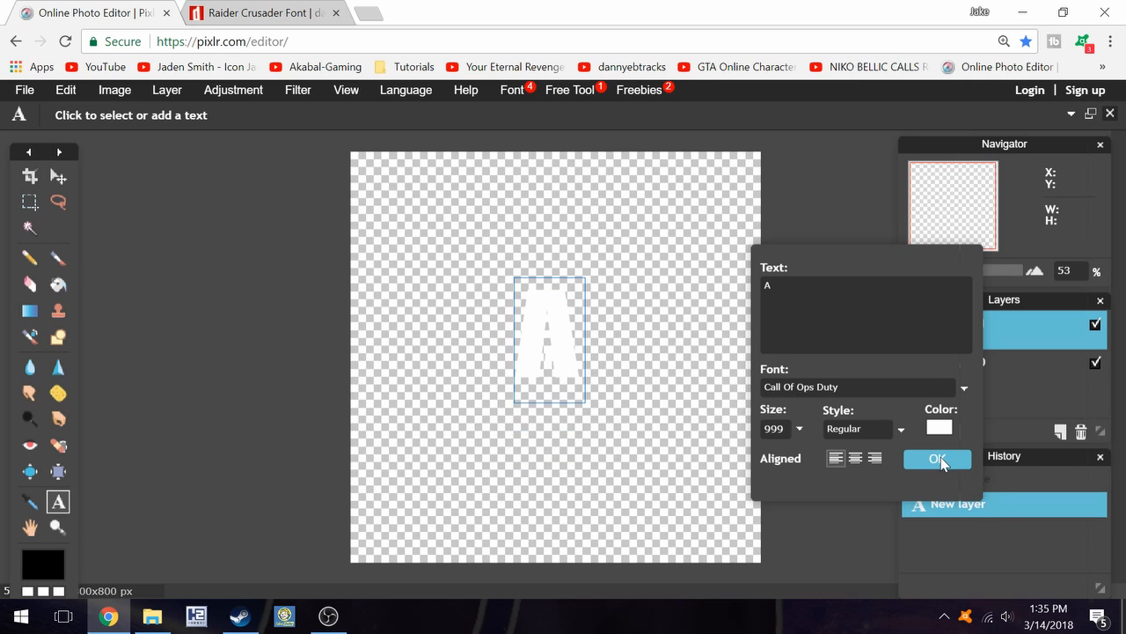
left_click(938, 460)
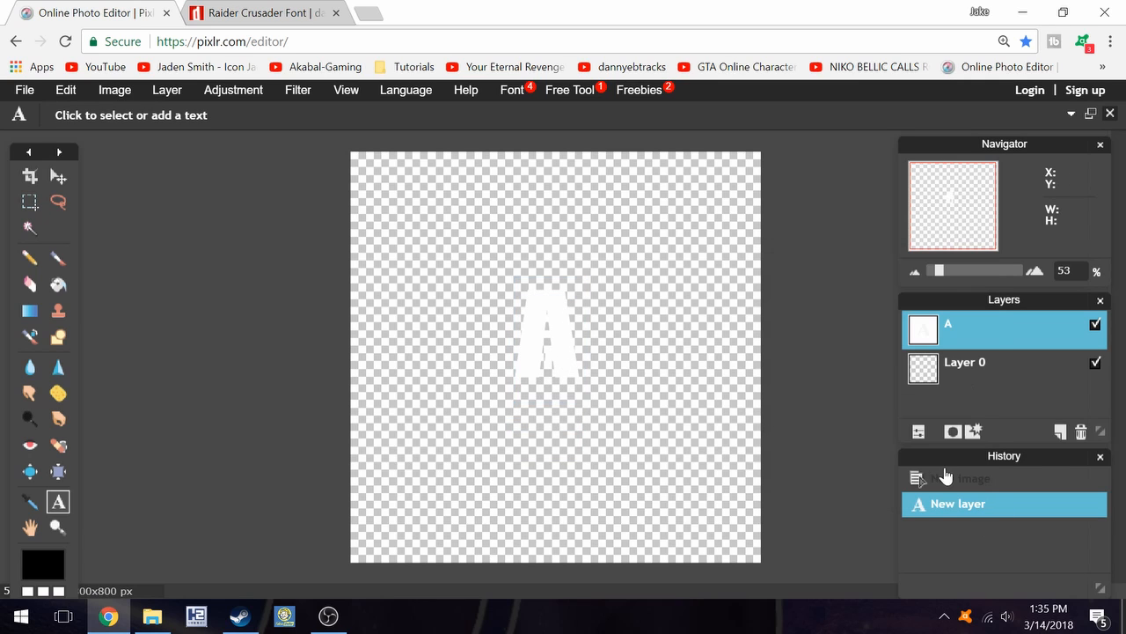
- Rasterize the layer containing the letter A
right_click(966, 319)
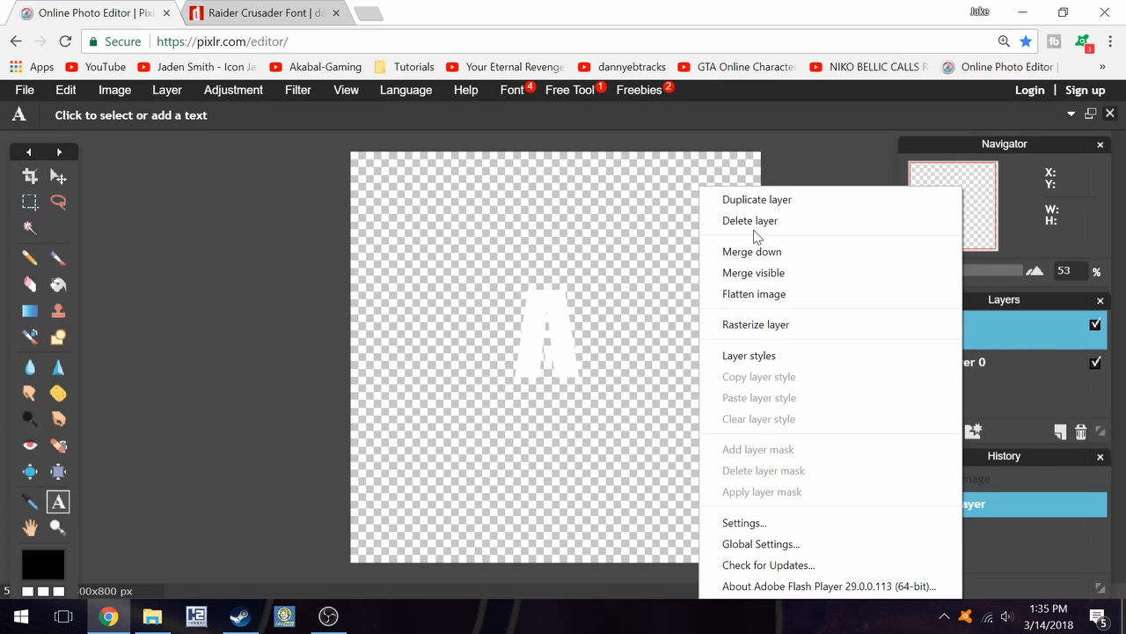
left_click(773, 324)
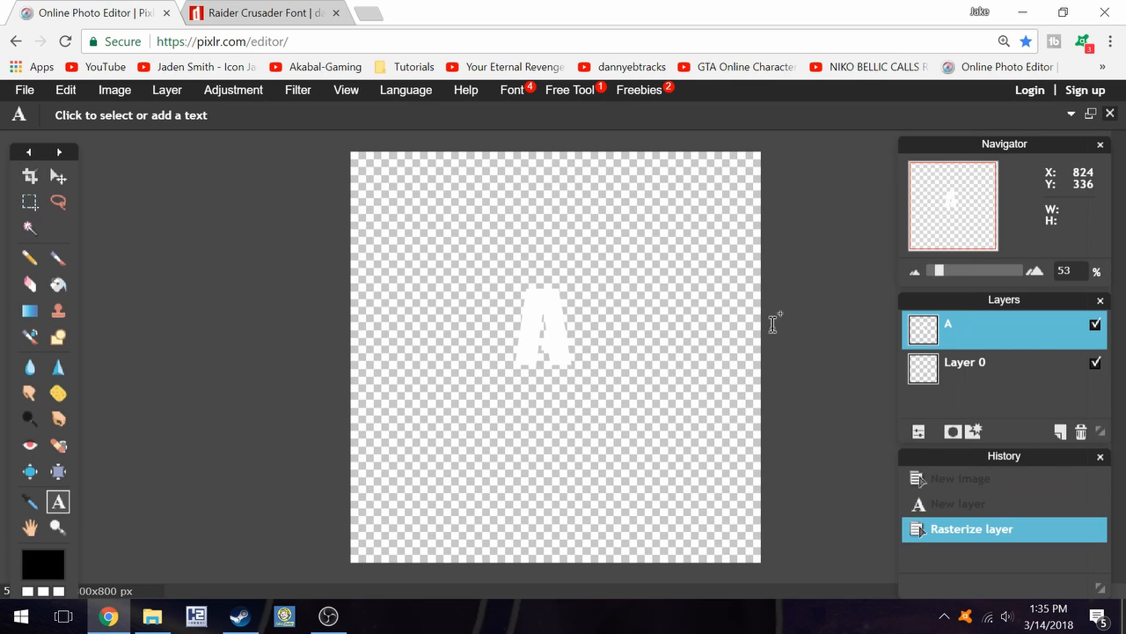
left_click(67, 90)
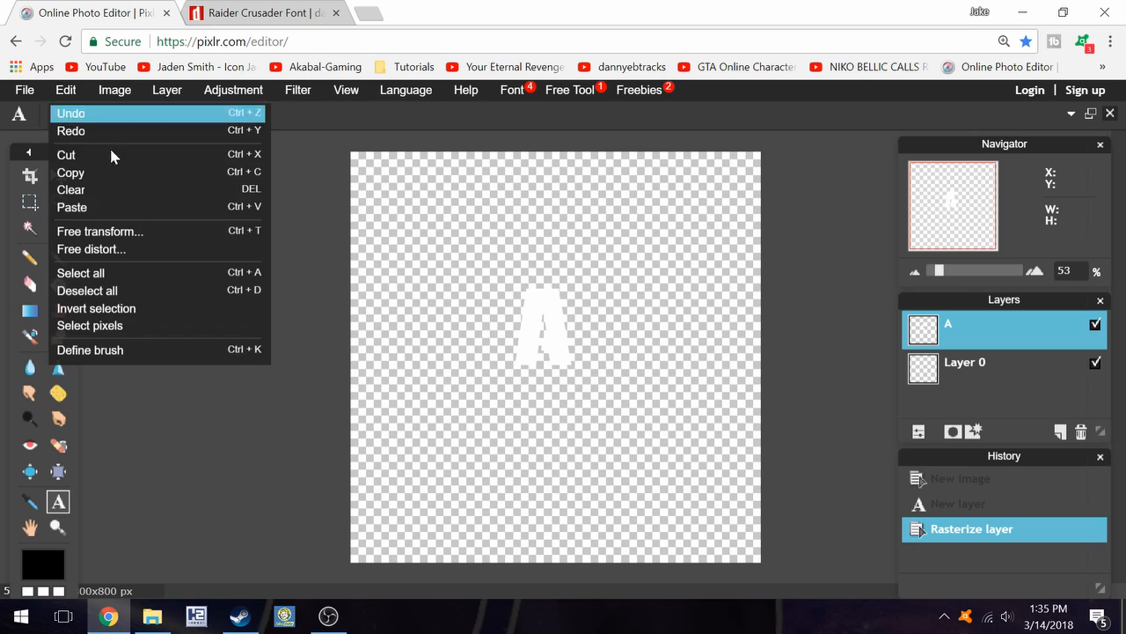
left_click(146, 233)
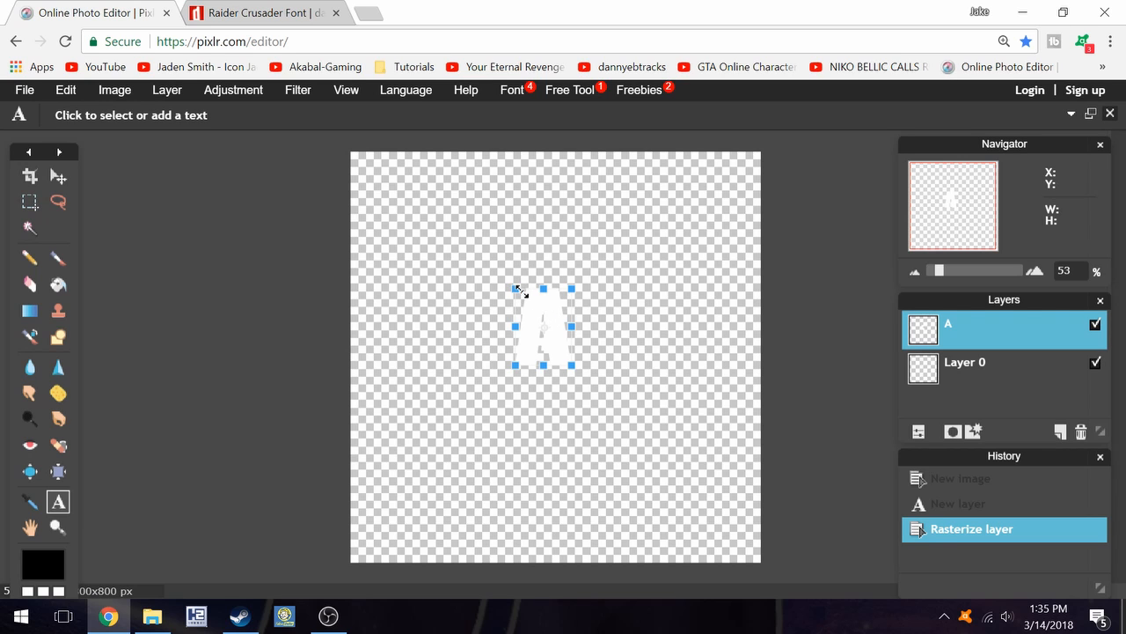
left_click(480, 288)
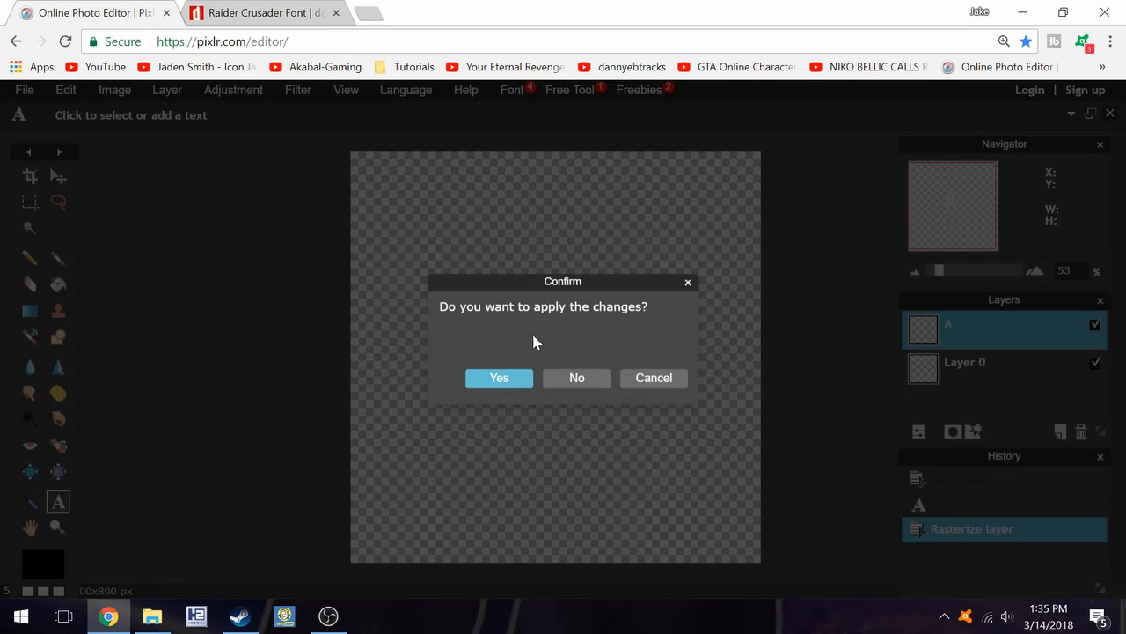
left_click(597, 380)
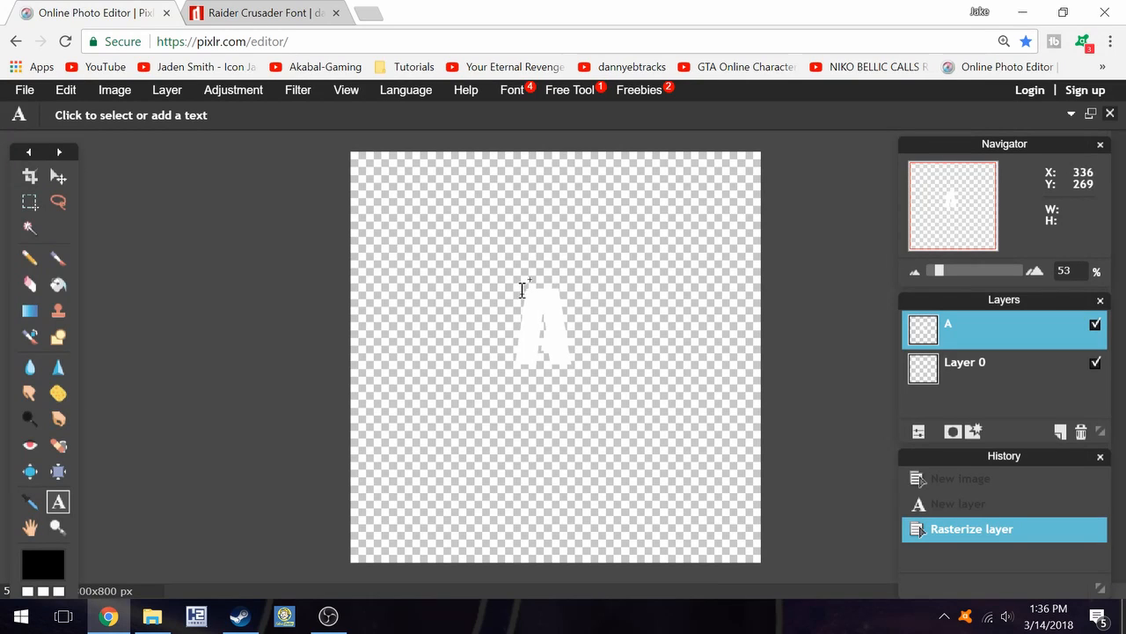
- Free transform the letter A to about two thirds of the canvas height, centre it, narrow it slightly and apply the changes
left_click(66, 90)
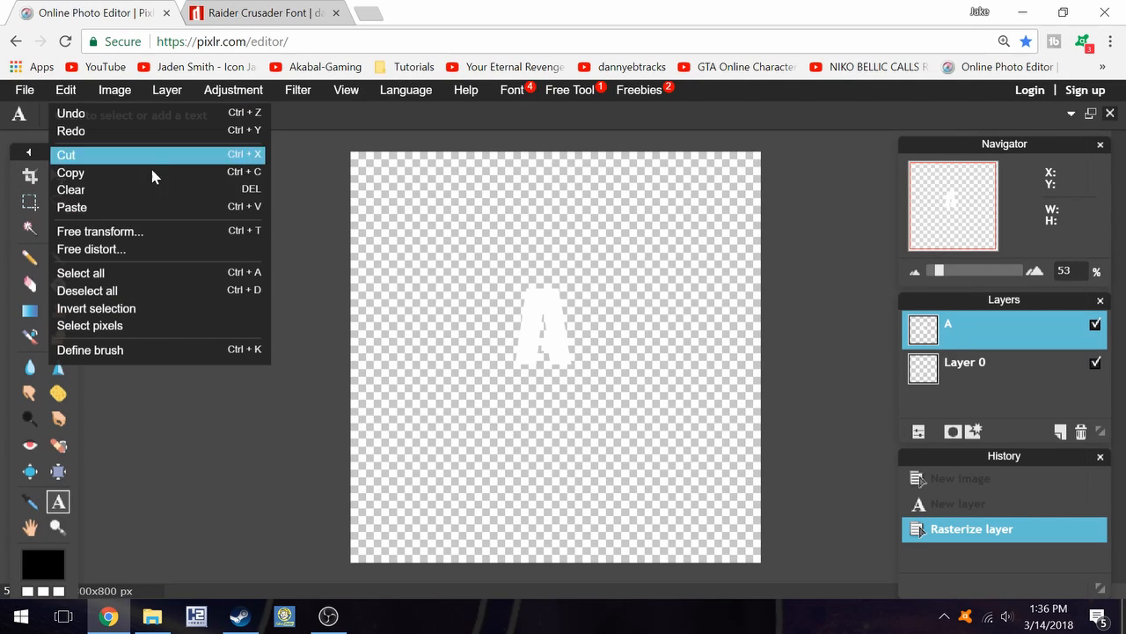
left_click(141, 231)
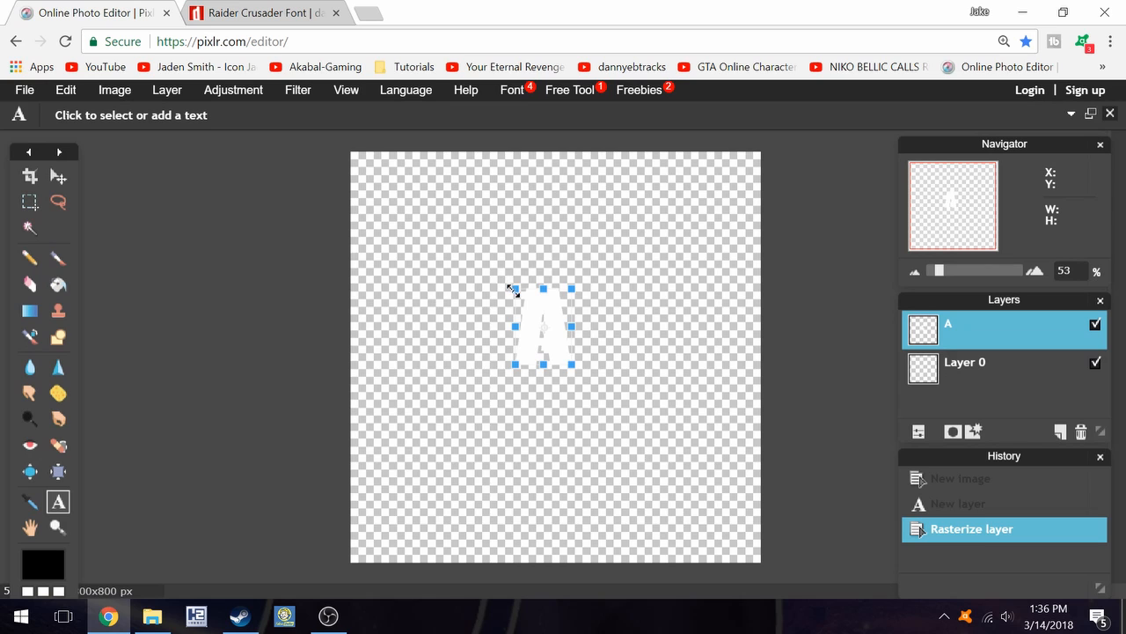
left_click_drag(514, 291, 357, 217)
left_click_drag(508, 301, 521, 328)
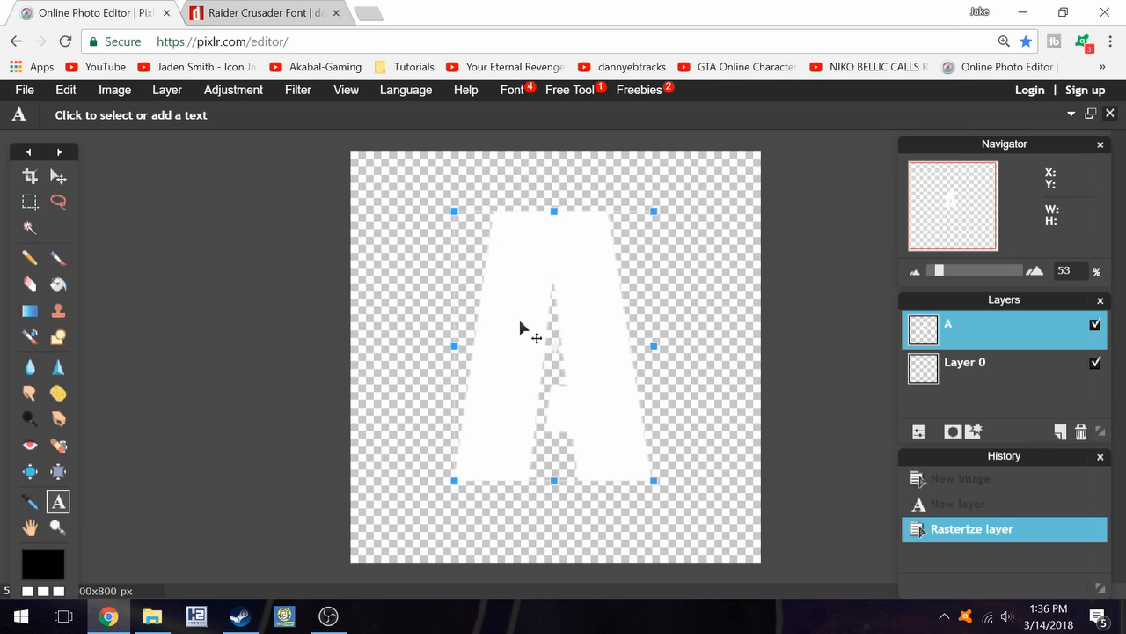
left_click_drag(454, 344, 461, 345)
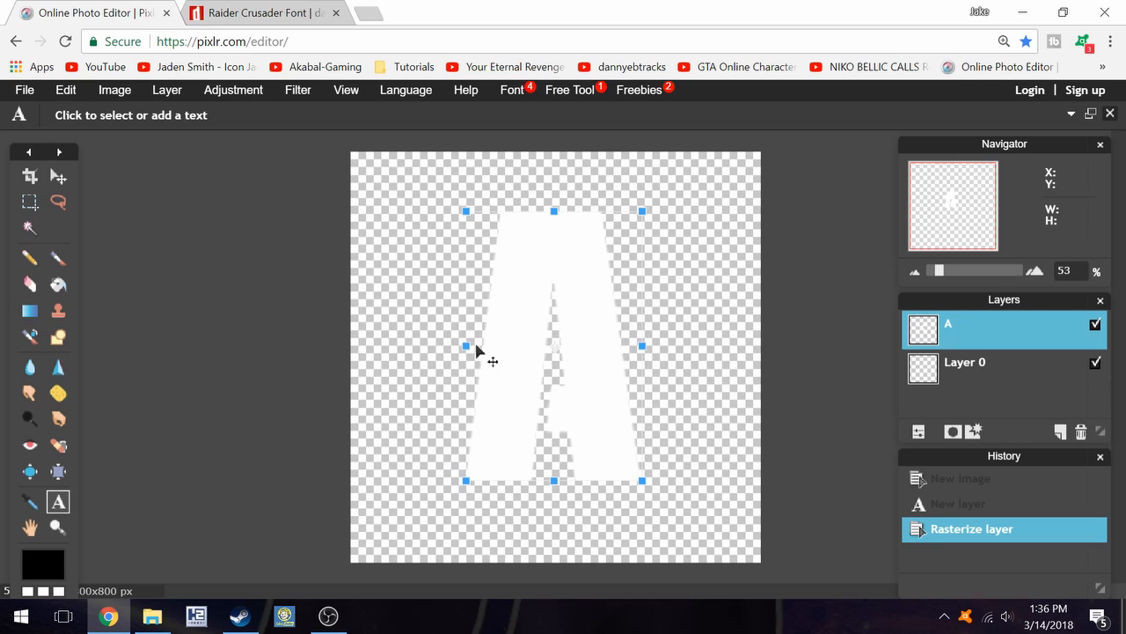
left_click(449, 392)
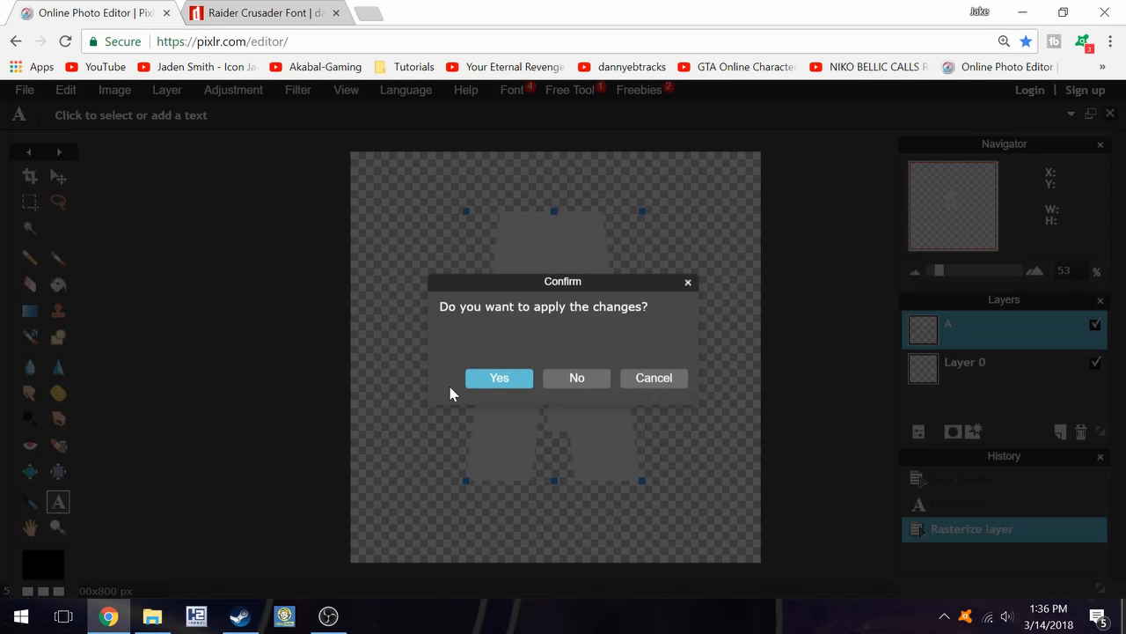
left_click(496, 377)
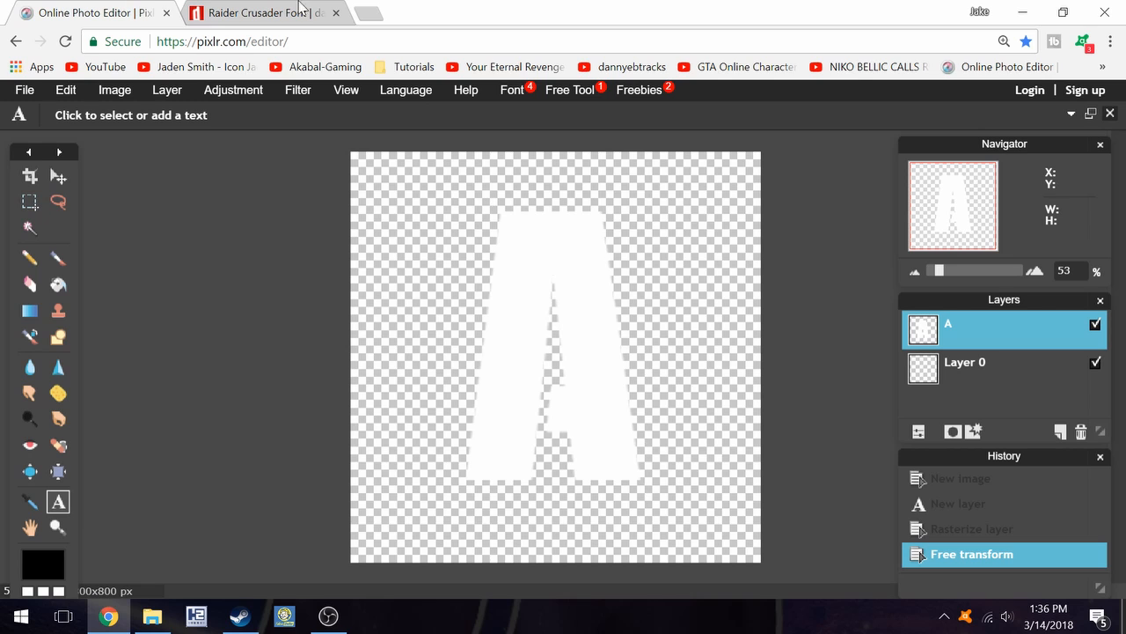
- Search Google in a new browser tab for "plygon texture hd" and show the image results
left_click(369, 12)
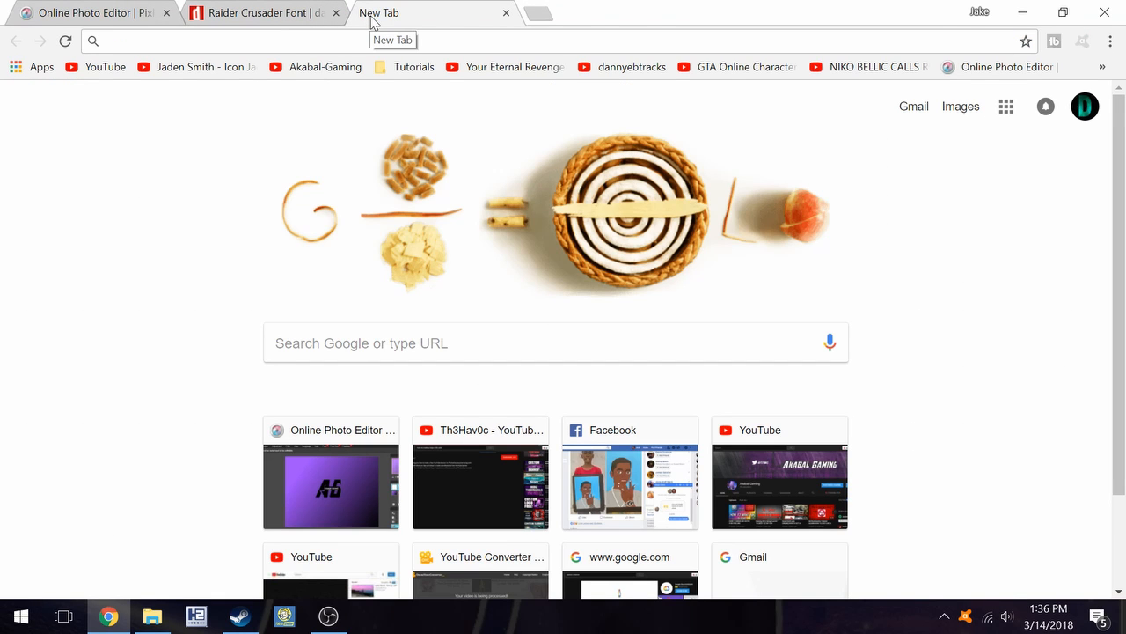
left_click(62, 12)
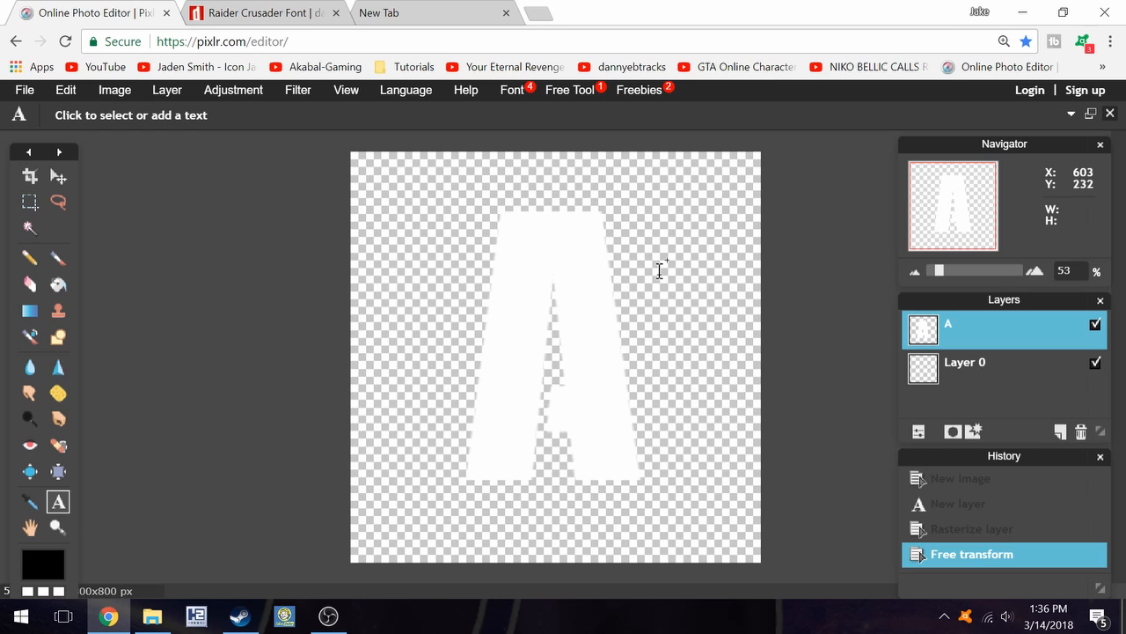
left_click(466, 12)
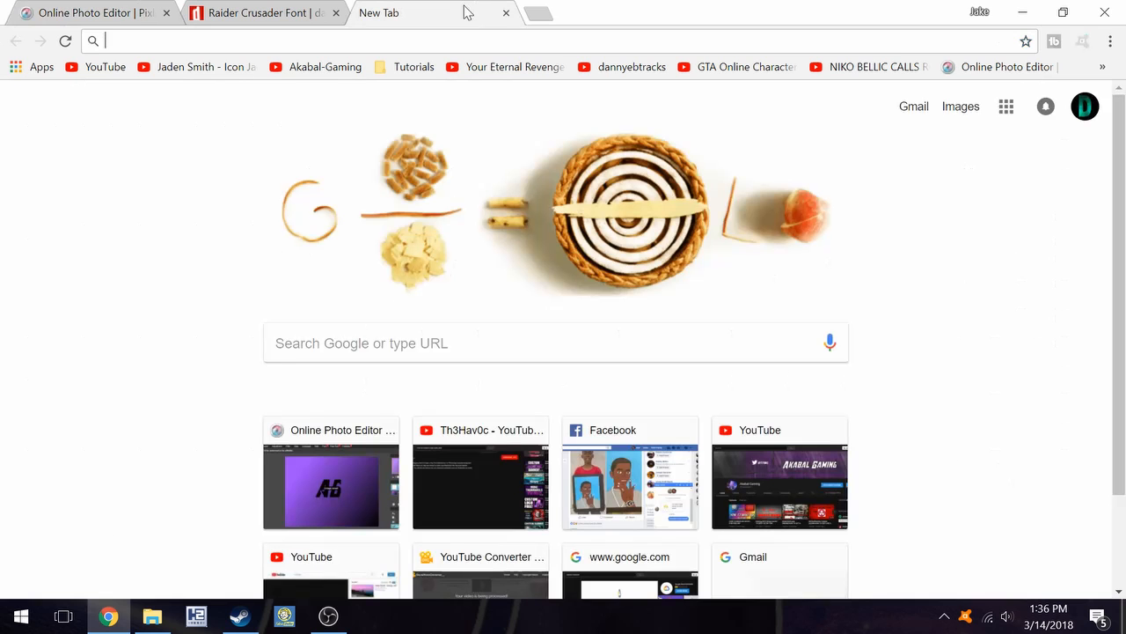
type("plygon")
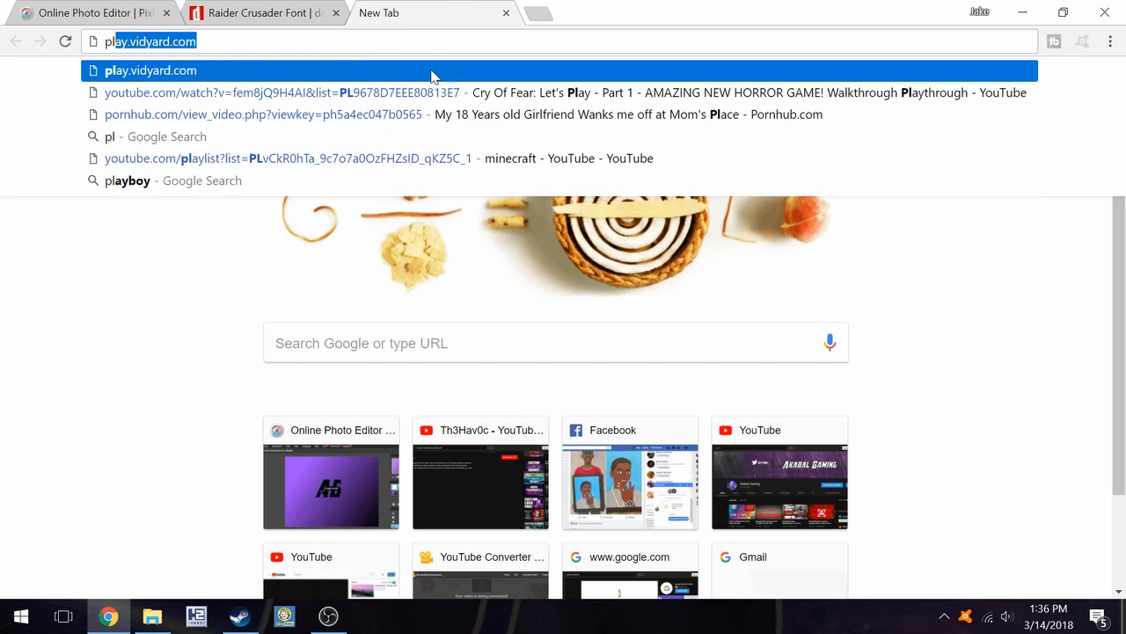
key("Return")
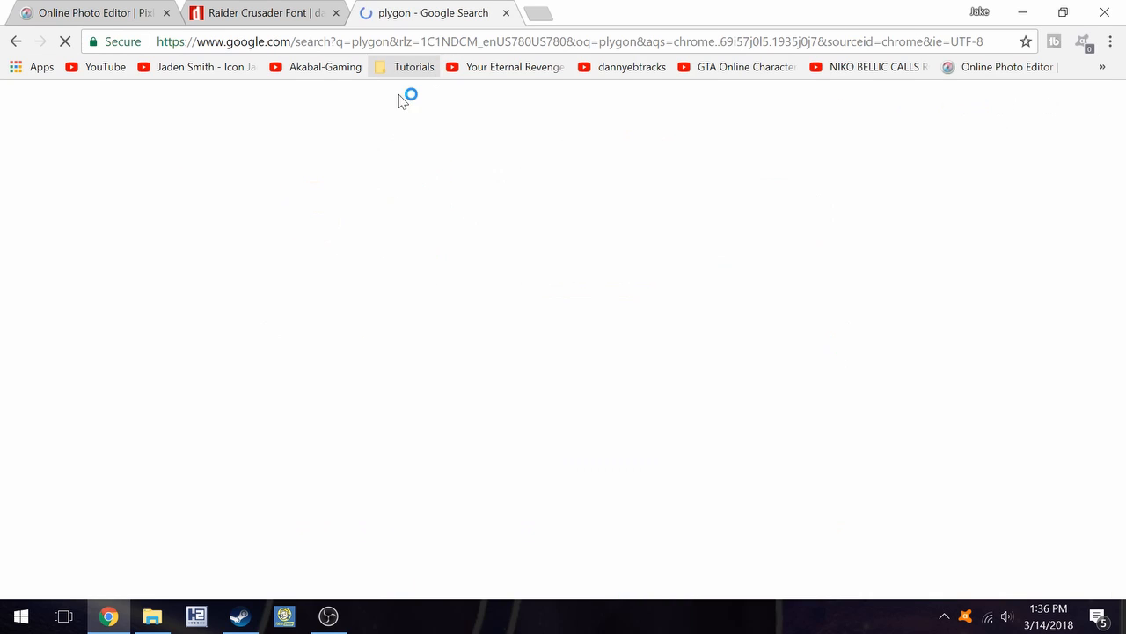
left_click(239, 130)
type("text")
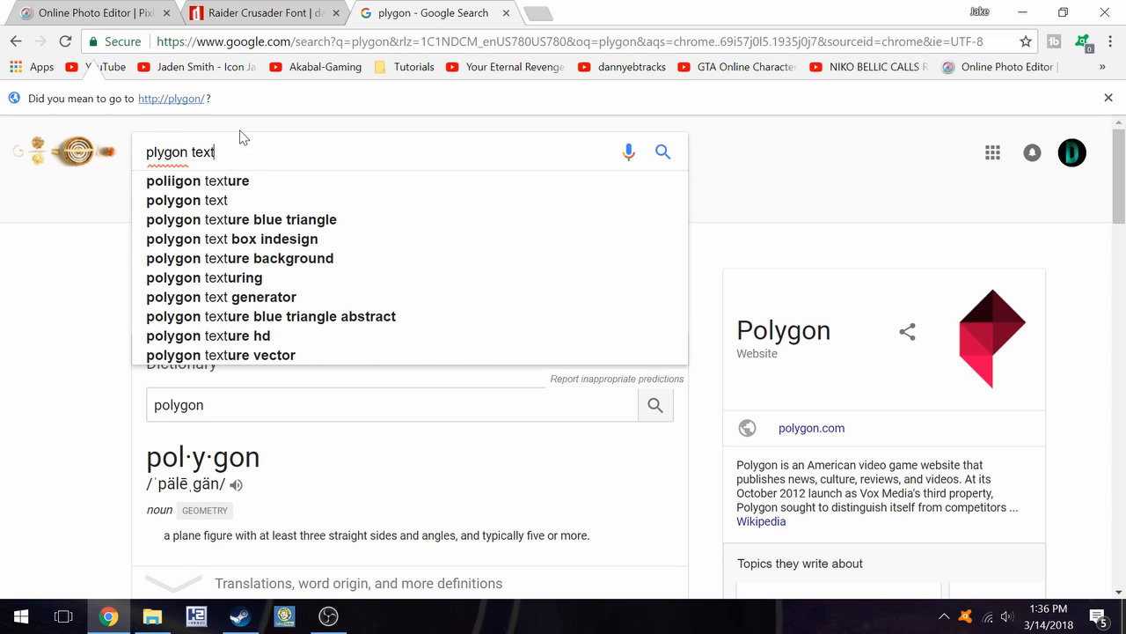
type("ure hd")
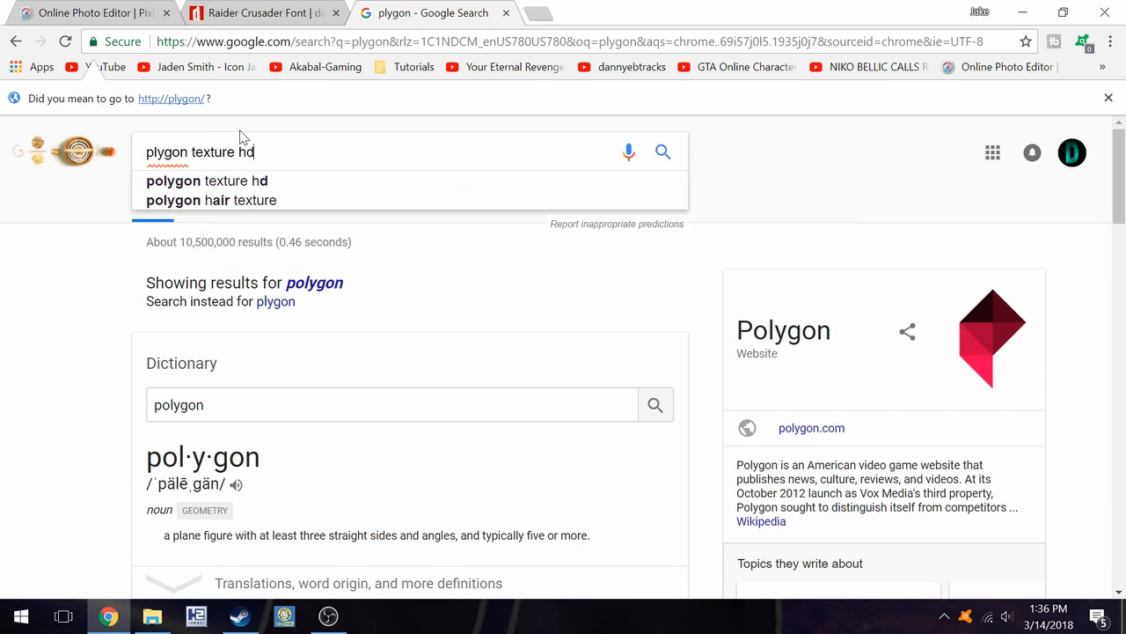
key("Return")
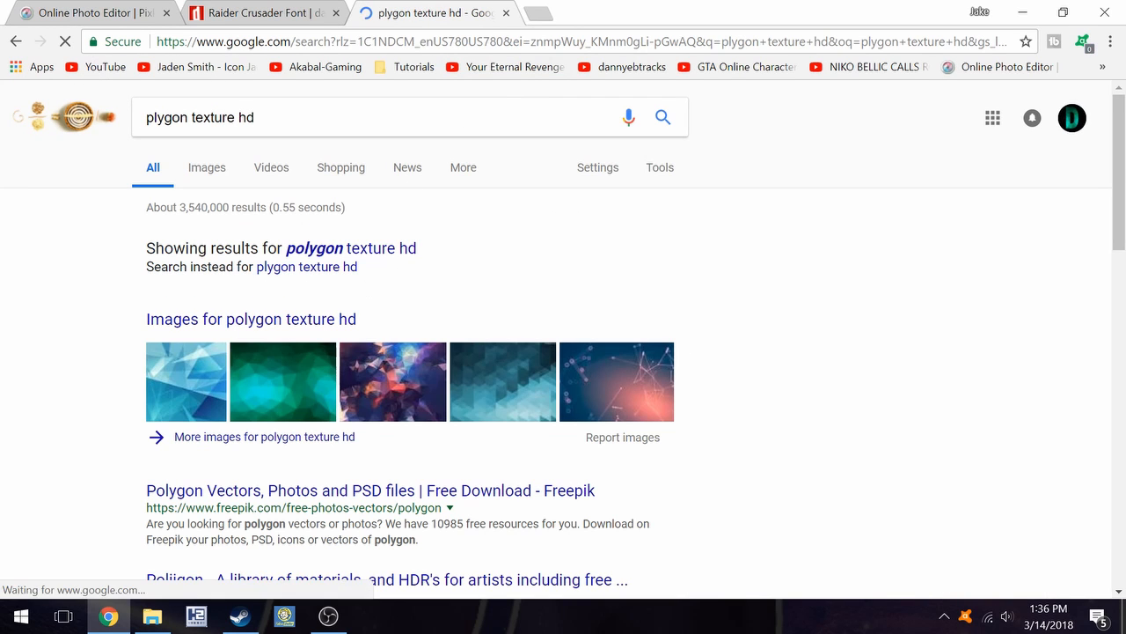
left_click(197, 177)
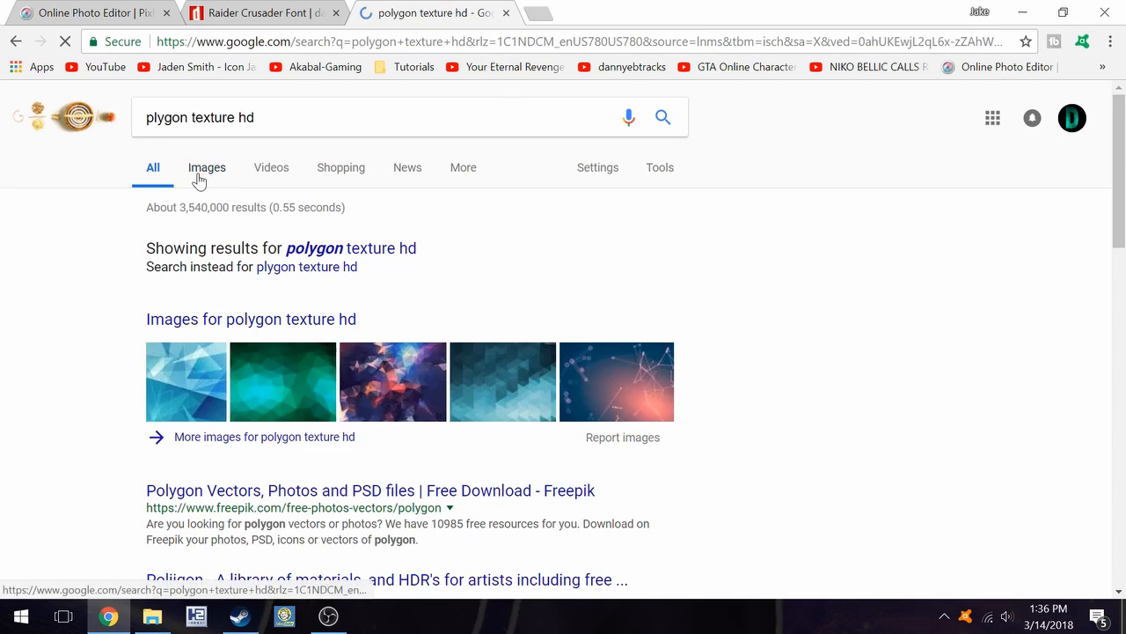
- Browse the polygon texture images and compare the 1920 × 1280 and 1024 × 1024 versions of the blue triangle texture
scroll(327, 299, "down", 5)
scroll(406, 272, "down", 4)
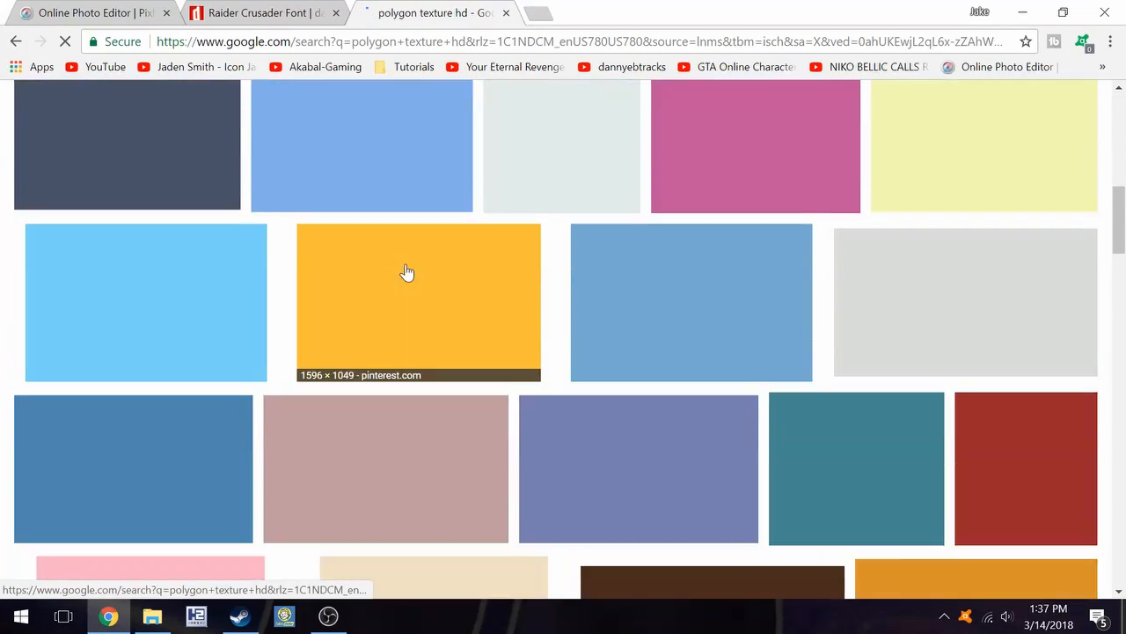
scroll(406, 272, "up", 8)
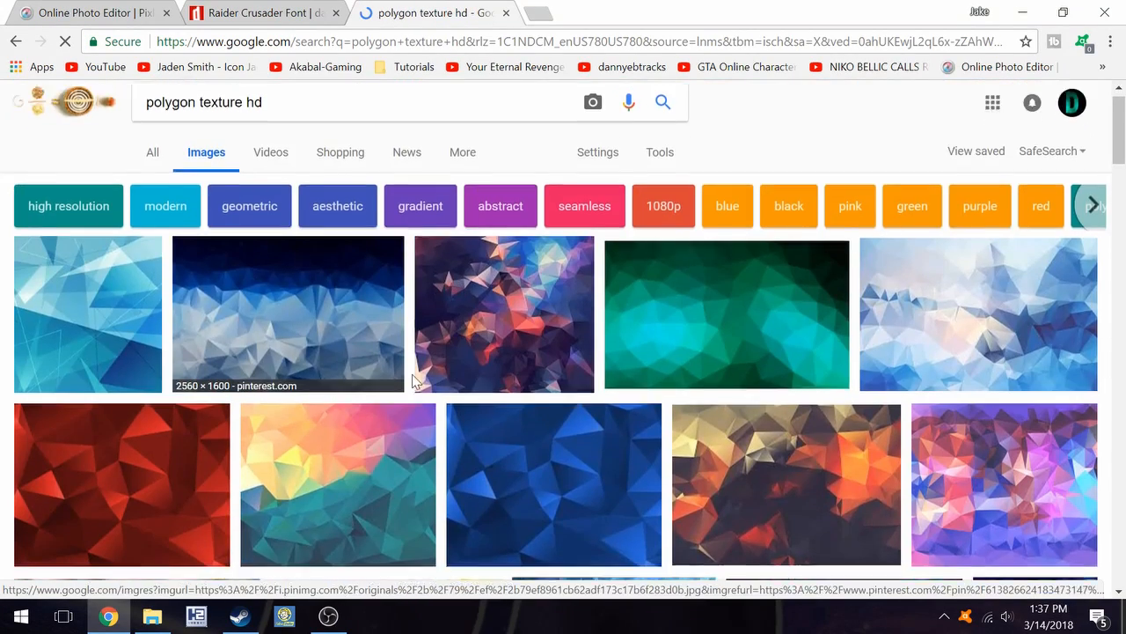
scroll(418, 379, "down", 5)
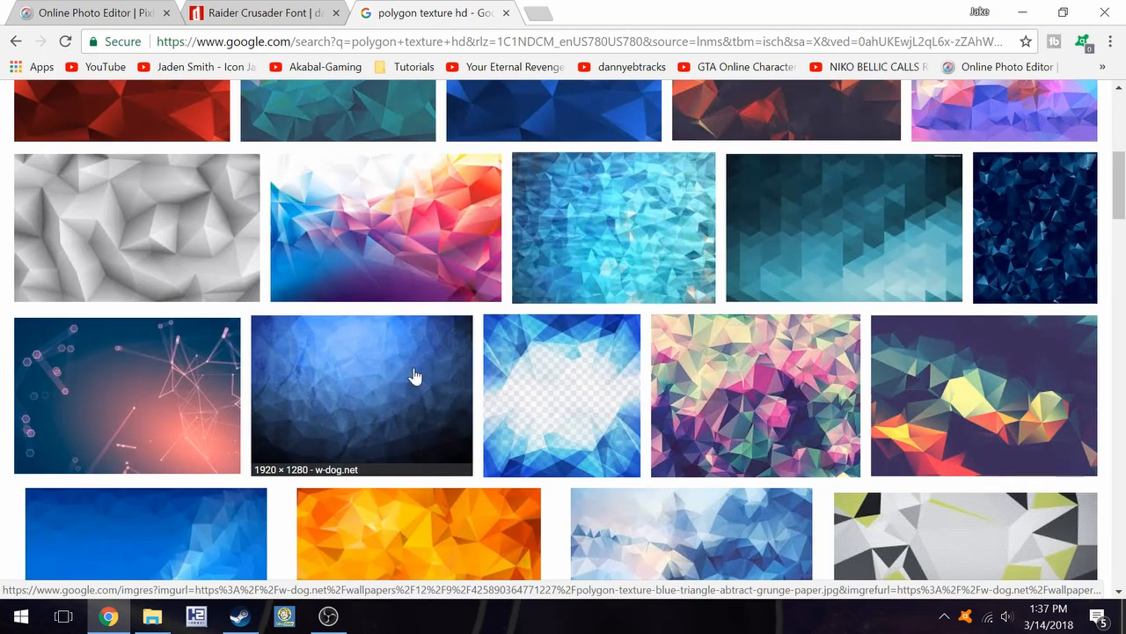
left_click(388, 393)
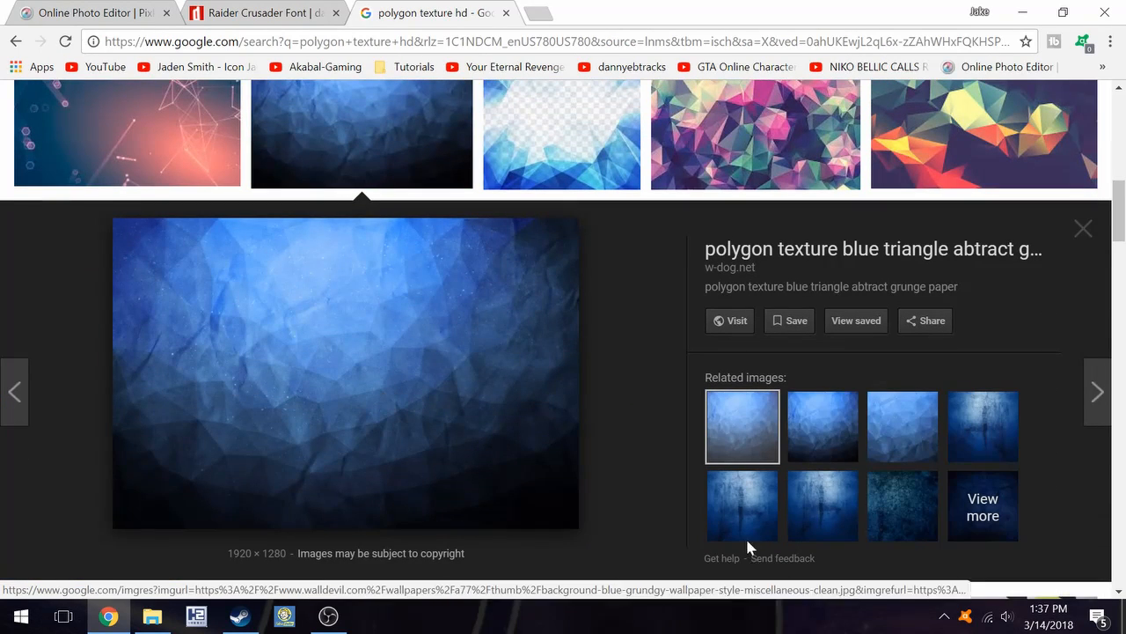
left_click(797, 420)
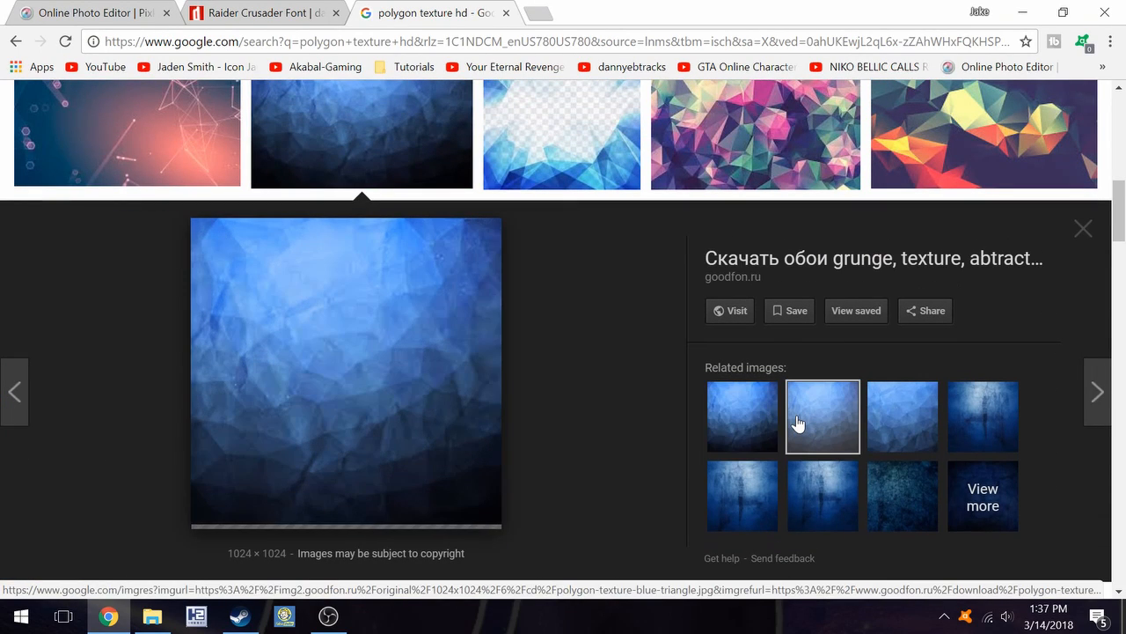
left_click(738, 416)
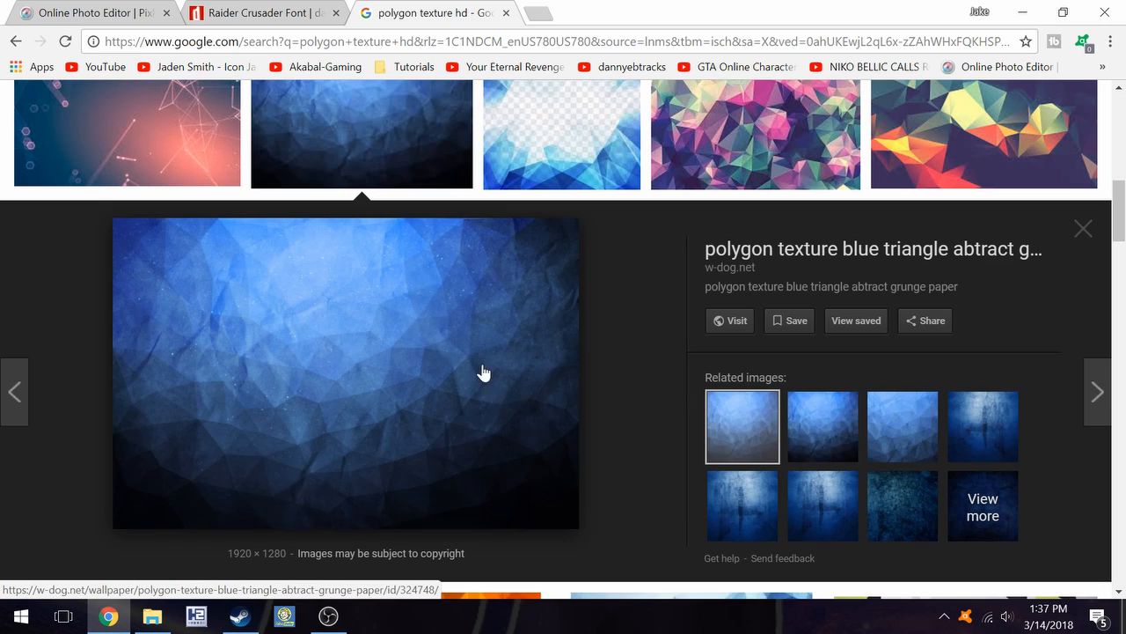
left_click(835, 425)
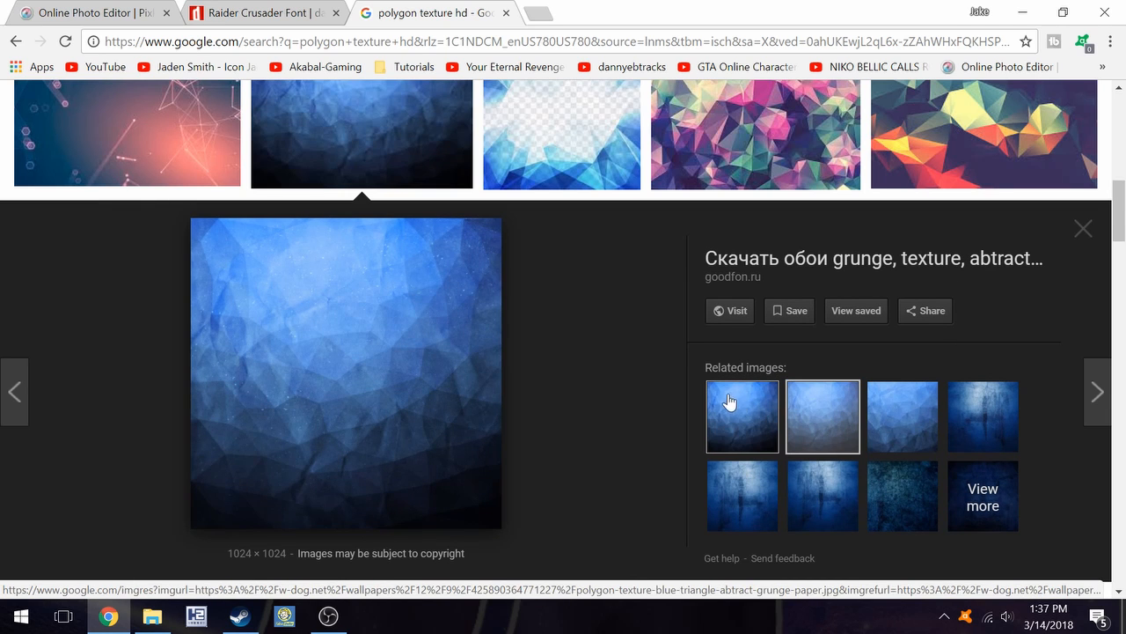
left_click(745, 418)
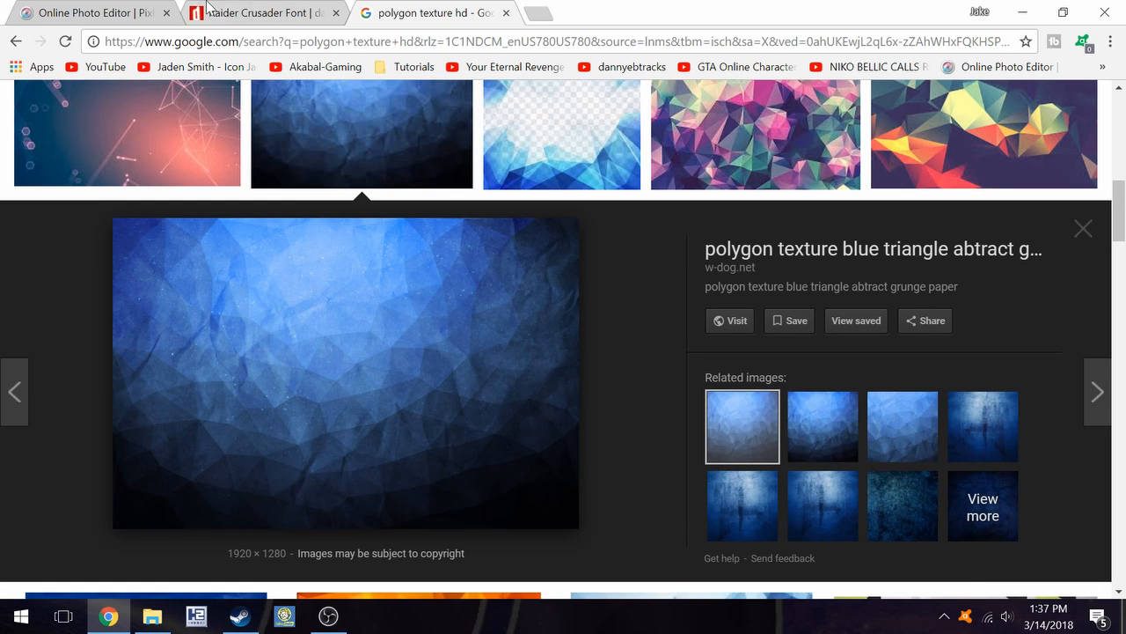
- Switch back to the Pixlr editor and add the blue polygon texture from the Banner folder as a new layer
right_click(16, 7)
left_click(60, 9)
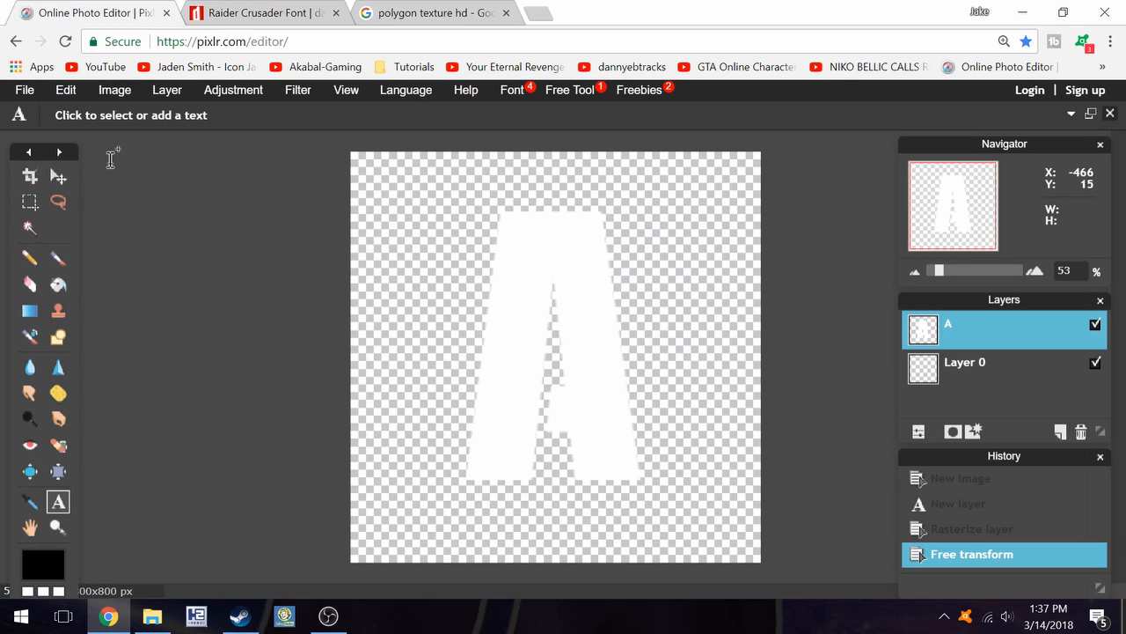
left_click(171, 91)
left_click(212, 173)
scroll(365, 388, "down", 5)
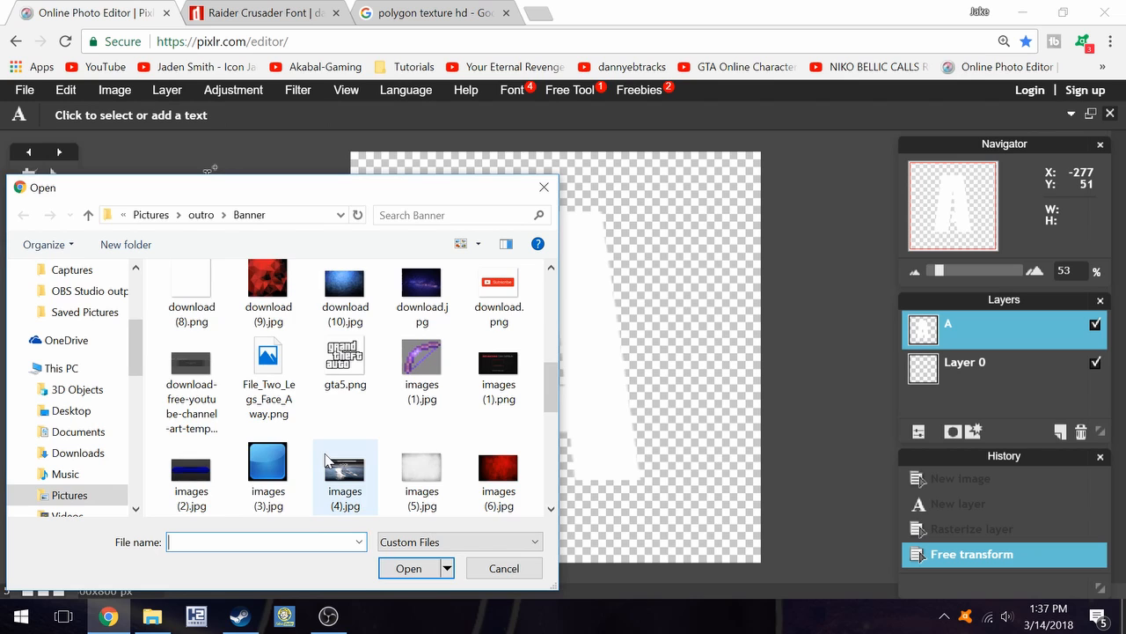
scroll(326, 460, "down", 2)
double_click(426, 459)
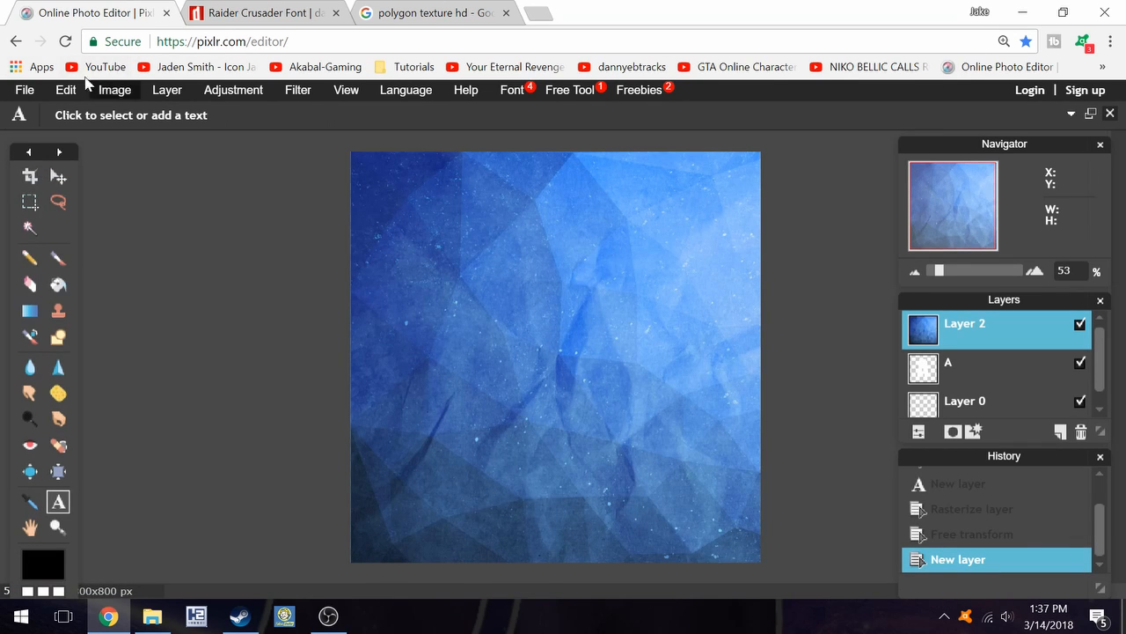
- Free transform the blue texture layer: shrink it, rotate it about 40° counter-clockwise, enlarge it to cover the letter, and apply the changes
left_click(67, 91)
left_click(121, 232)
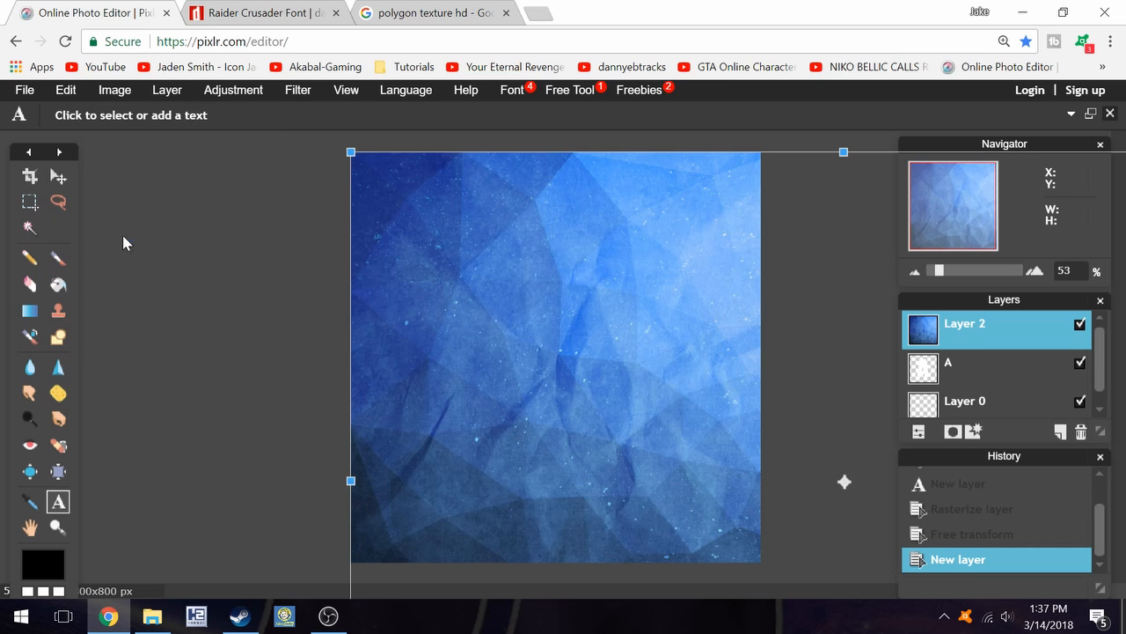
left_click_drag(351, 155, 516, 372)
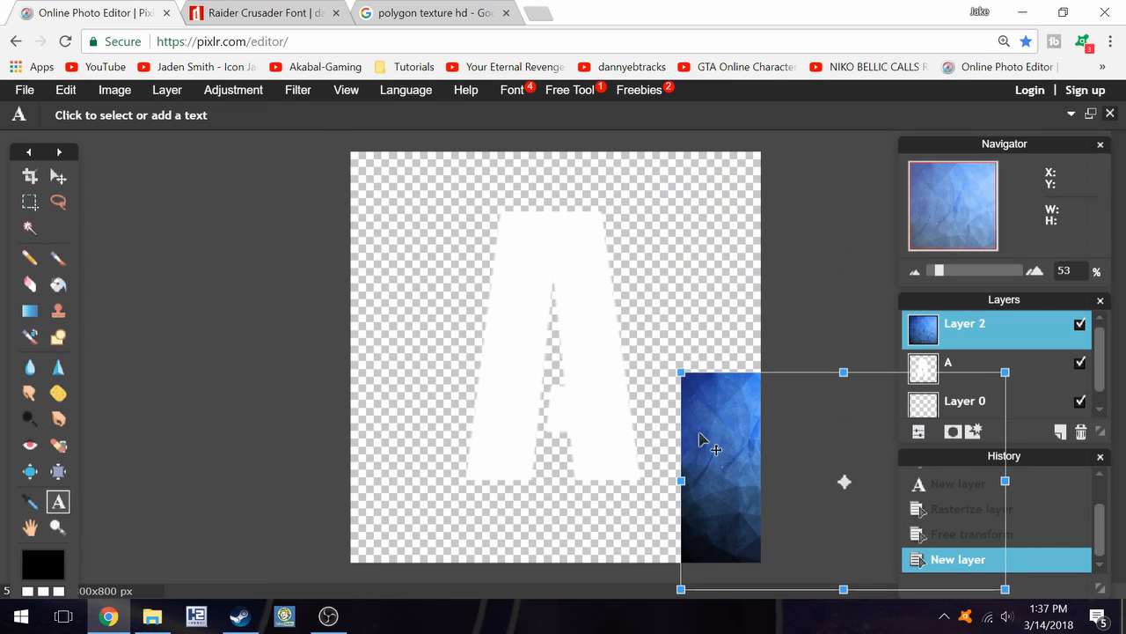
left_click_drag(707, 446, 458, 337)
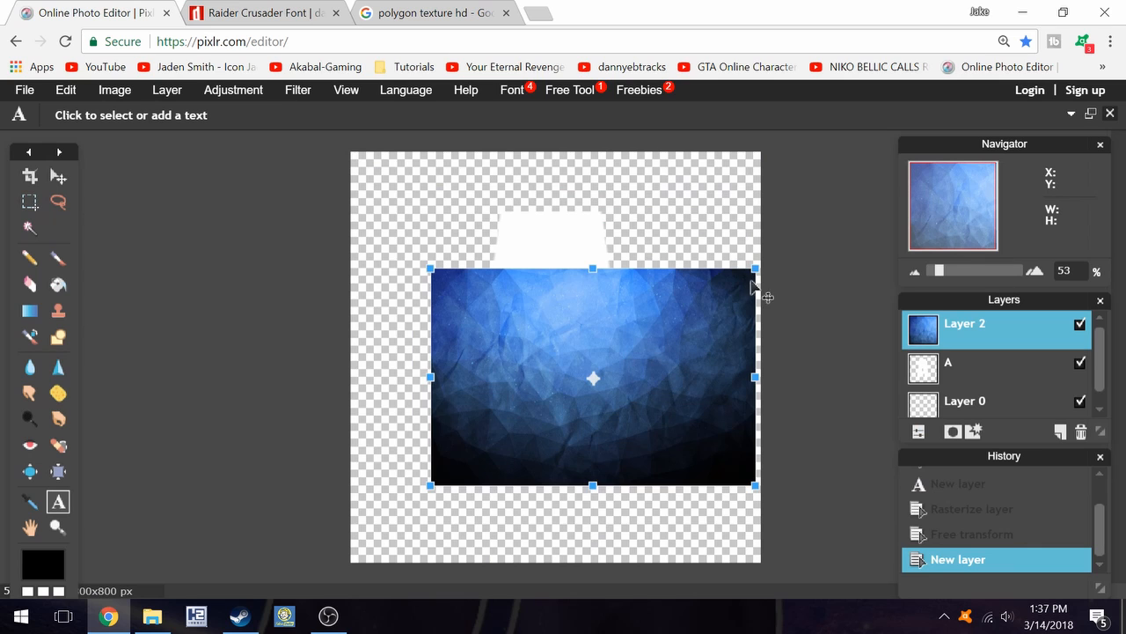
left_click_drag(741, 270, 635, 227)
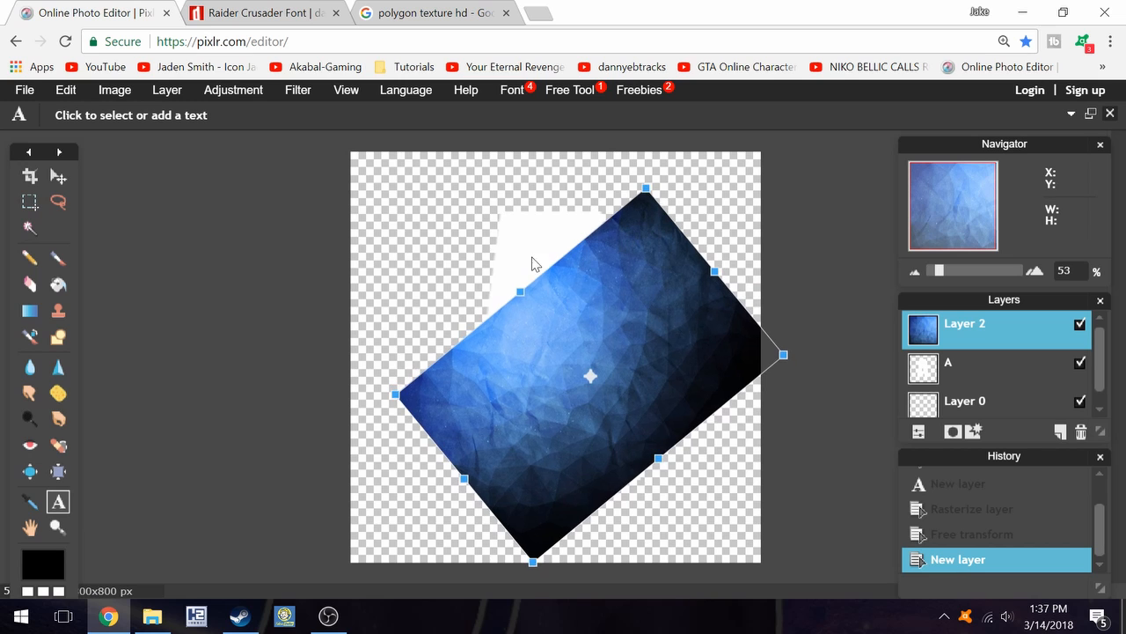
left_click_drag(522, 295, 438, 237)
left_click_drag(630, 286, 592, 275)
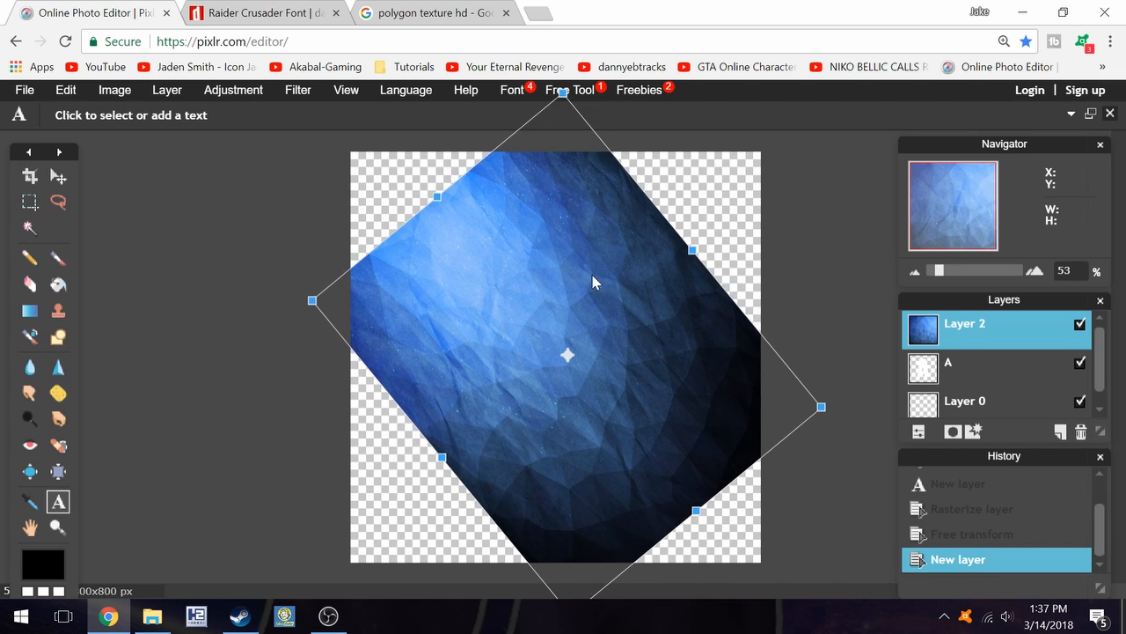
left_click(246, 290)
left_click(499, 377)
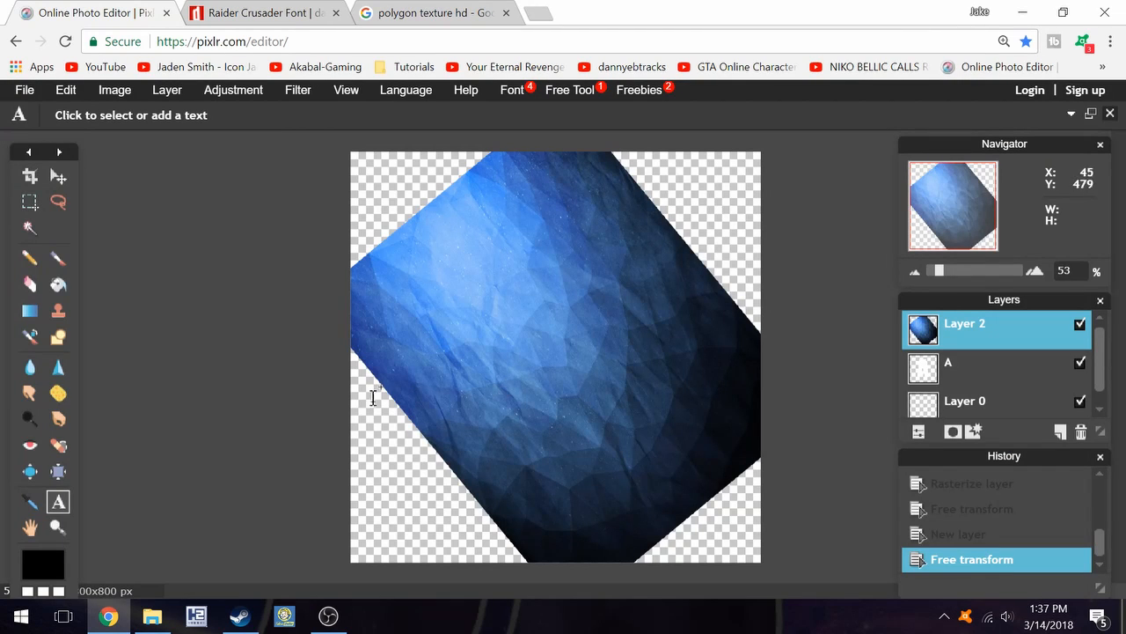
- Nudge the texture slightly up and left, and check its coverage by raising layer A above it, then restore the texture layer on top
left_click(55, 178)
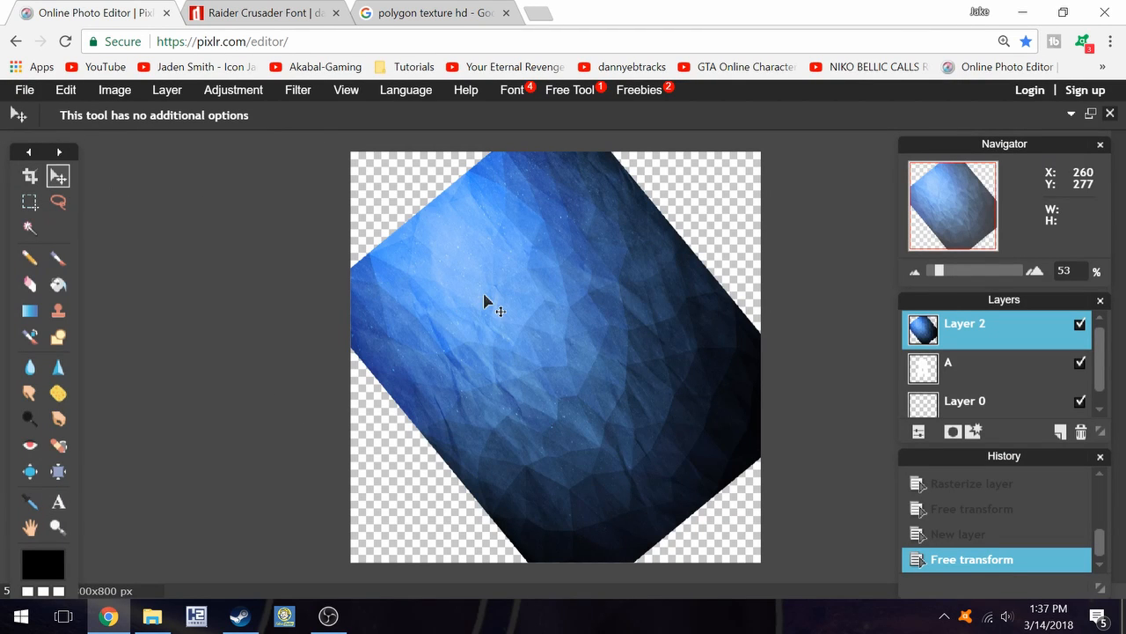
left_click_drag(485, 302, 475, 297)
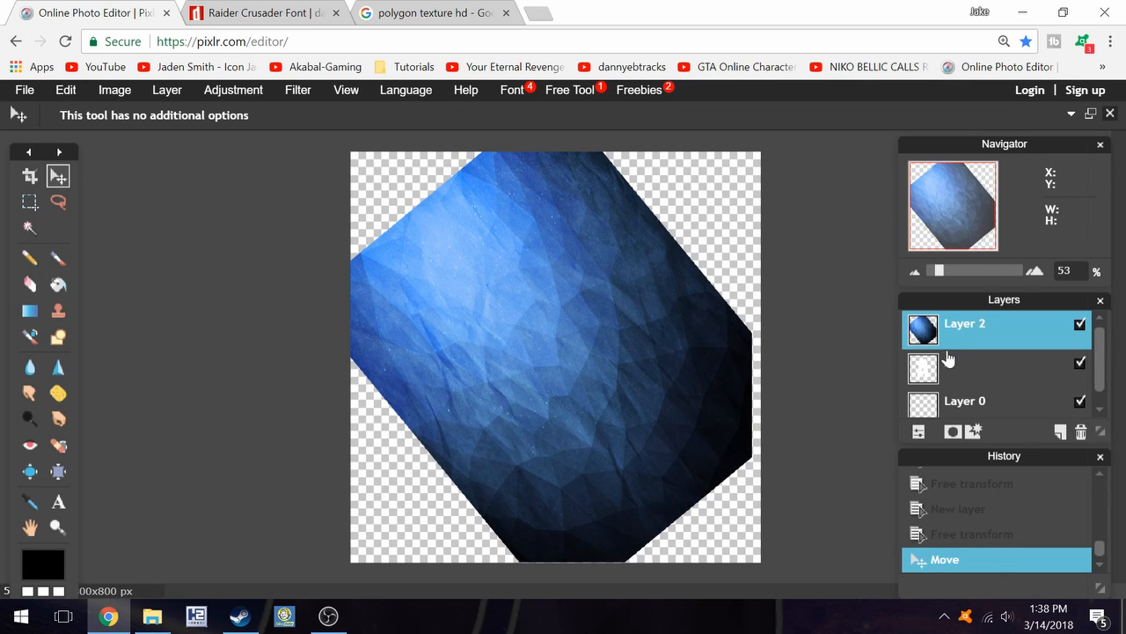
left_click_drag(955, 369, 951, 324)
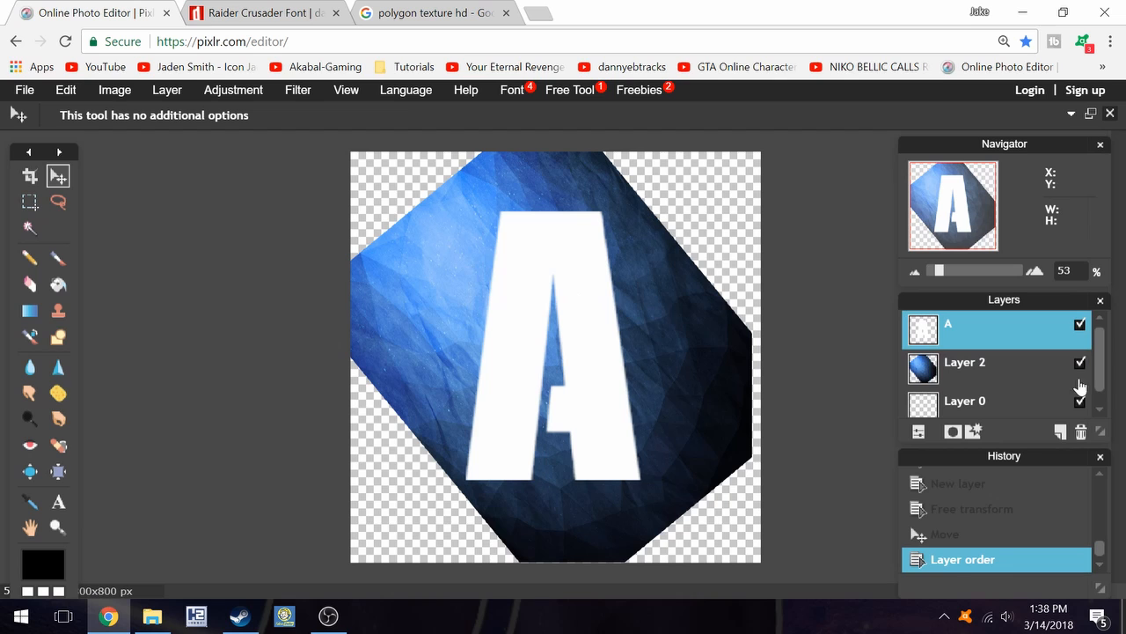
left_click_drag(982, 374, 965, 309)
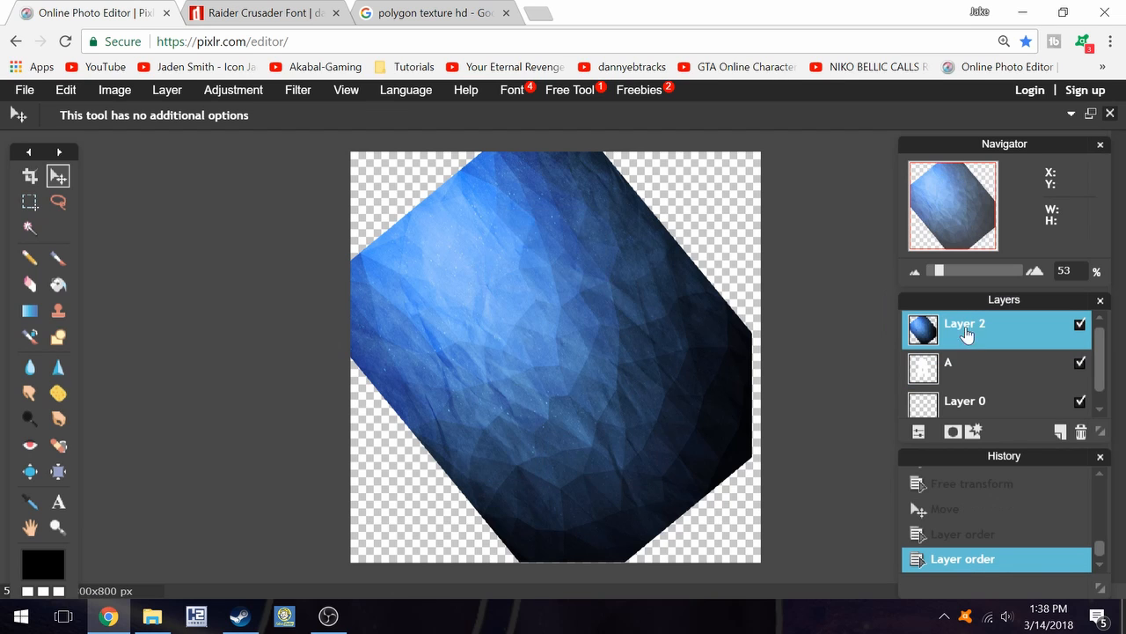
- Select the letter's shape on layer A with the Wand tool and invert the selection
left_click(971, 370)
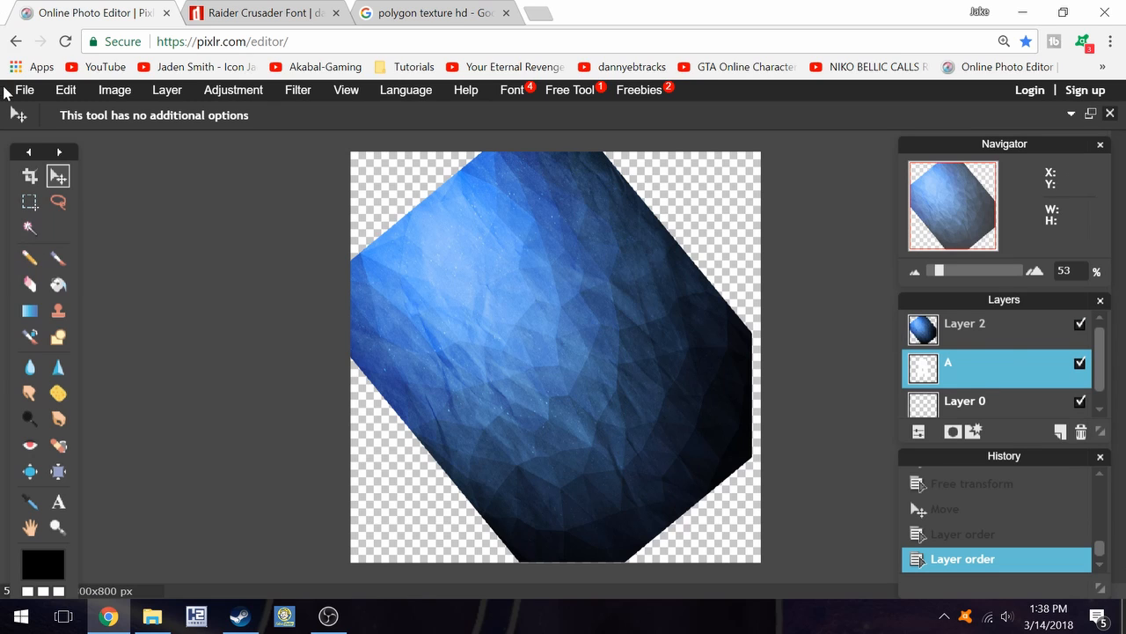
left_click(28, 228)
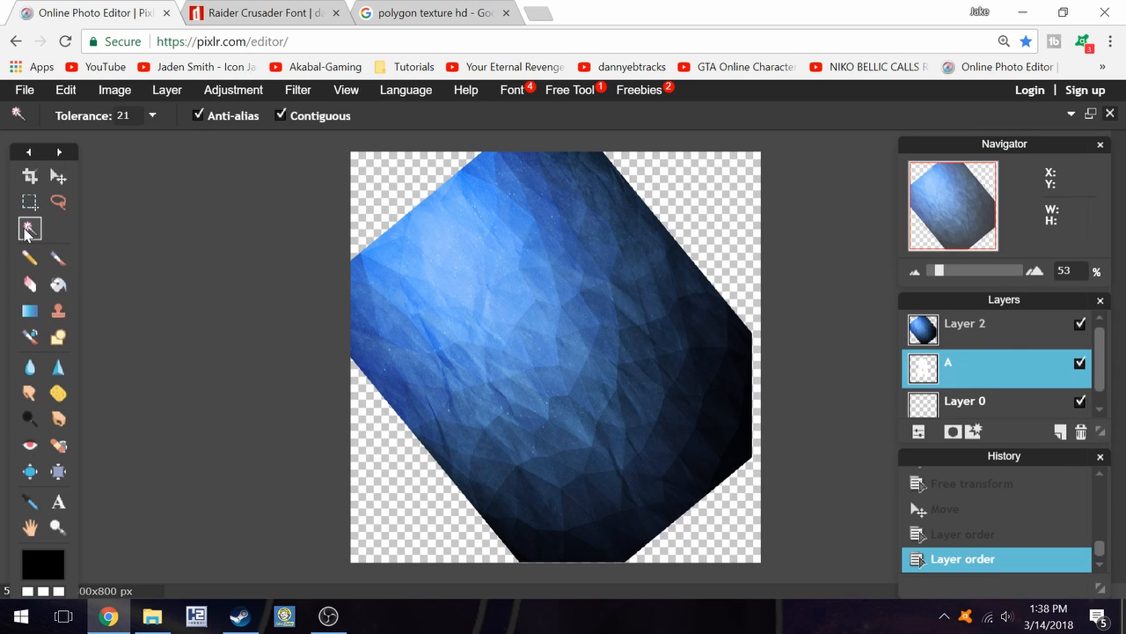
left_click(499, 312)
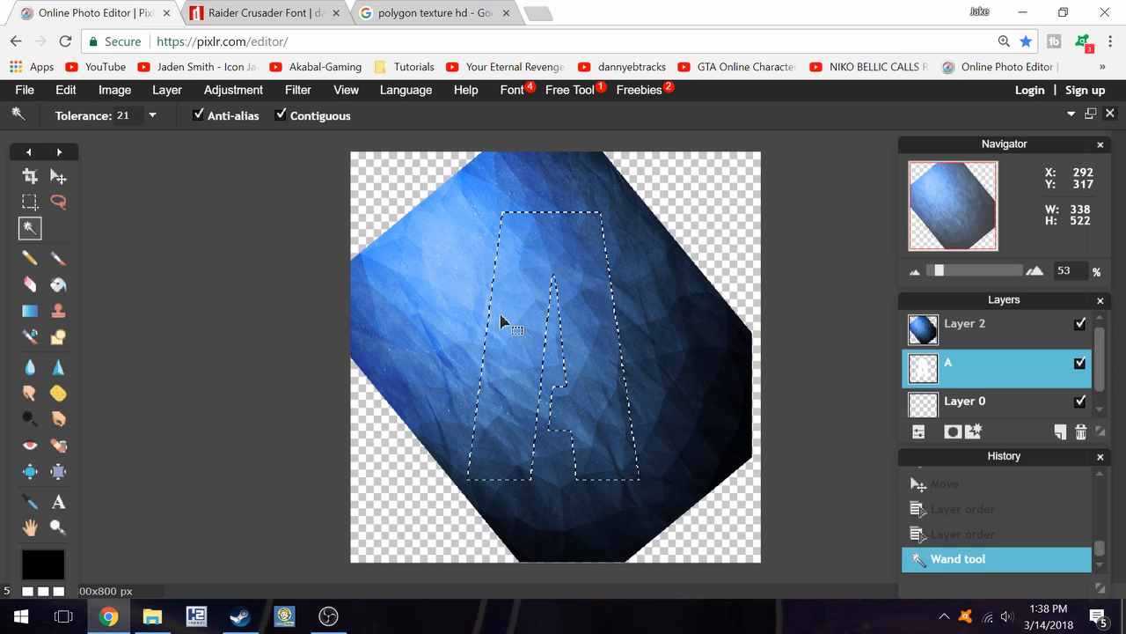
right_click(501, 321)
left_click(567, 370)
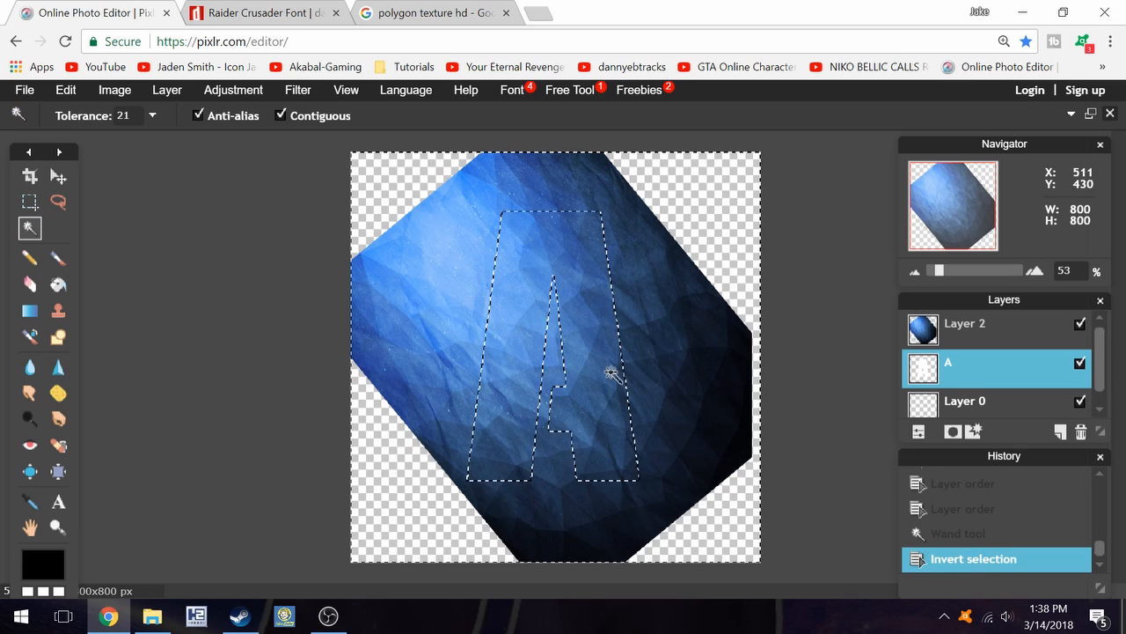
- Clear the texture outside the letter shape on Layer 2 and remove the selection
left_click(949, 326)
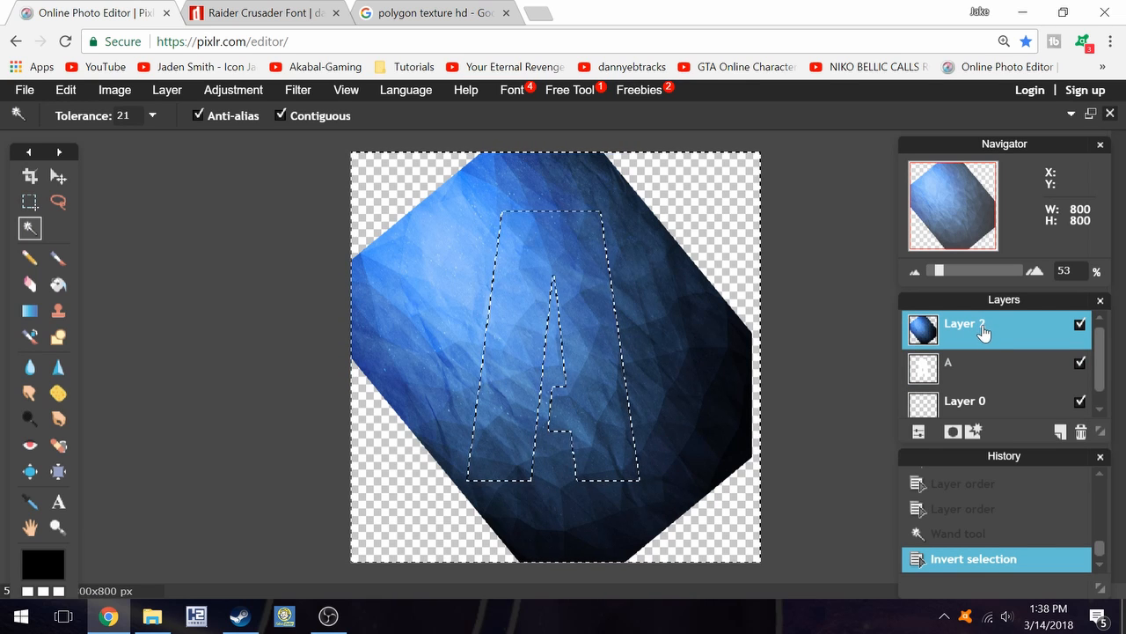
key("Delete")
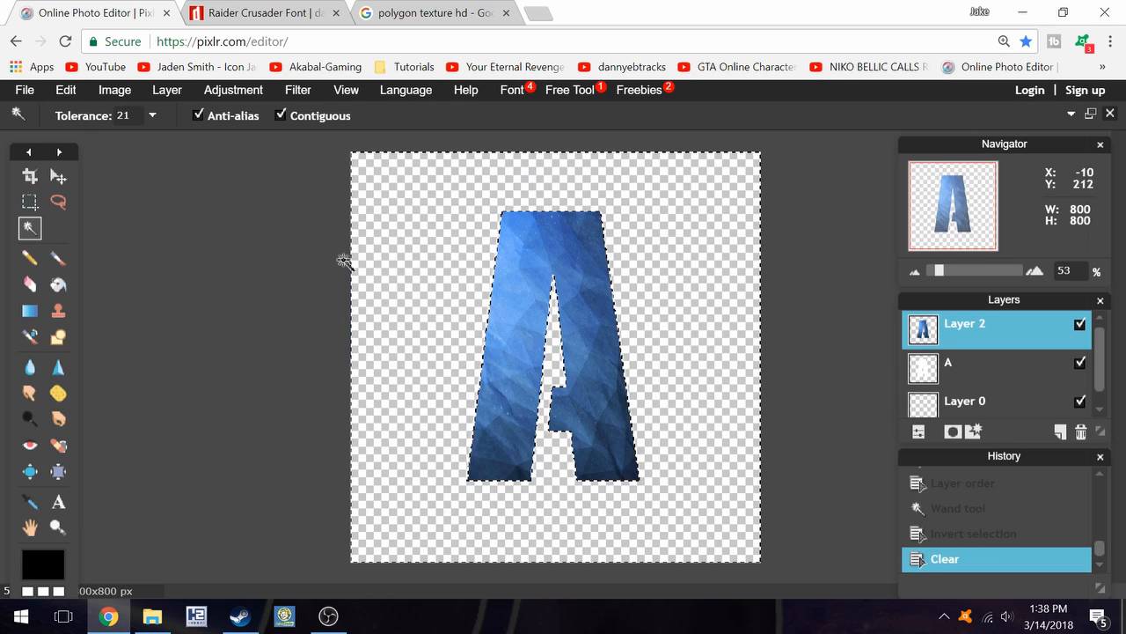
left_click(311, 270)
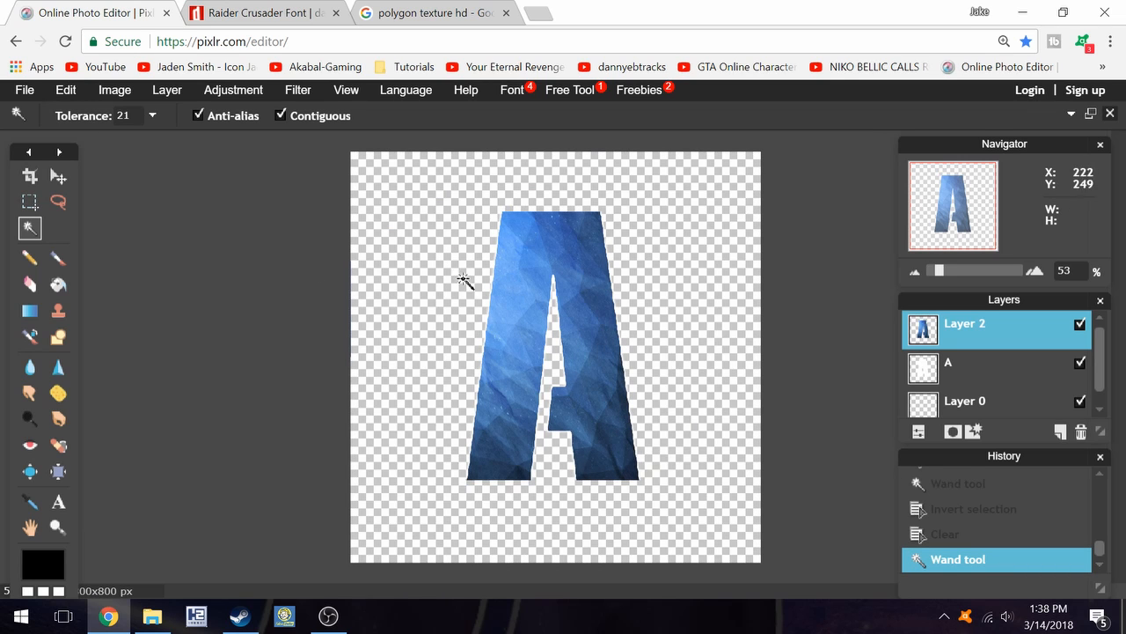
- Delete the white letter layer A beneath the textured letter
scroll(503, 406, "down", 1)
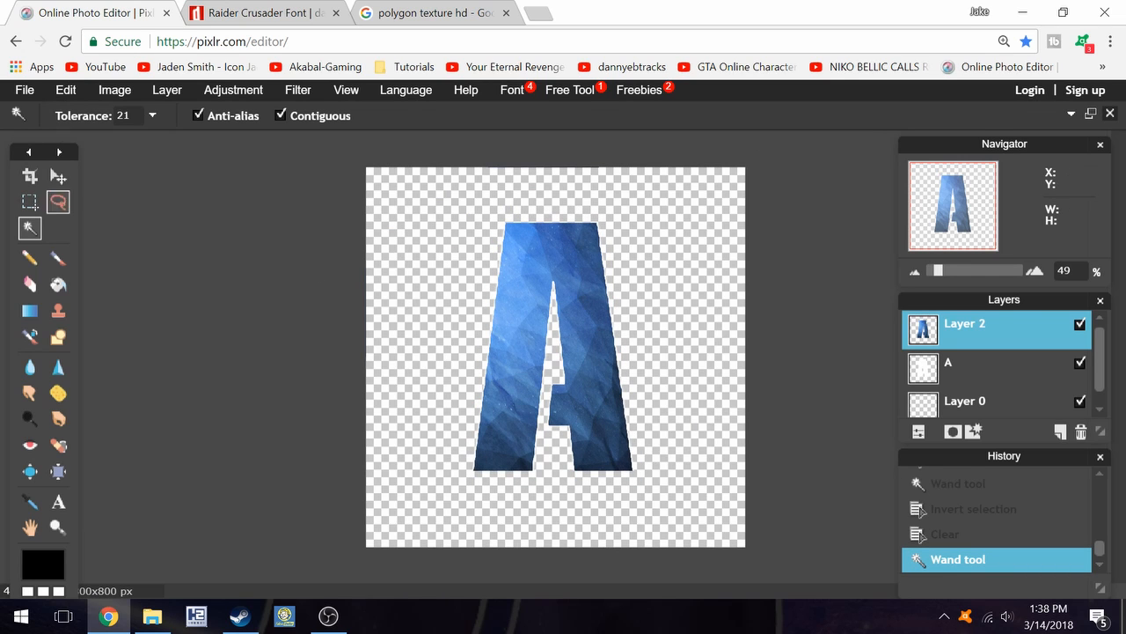
right_click(983, 368)
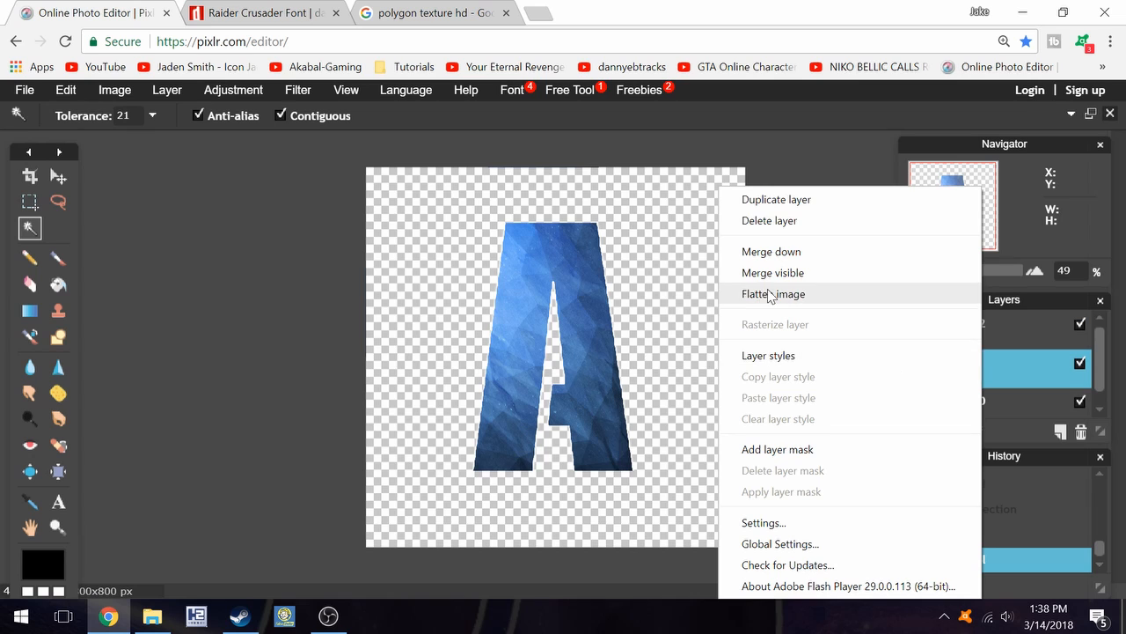
left_click(769, 221)
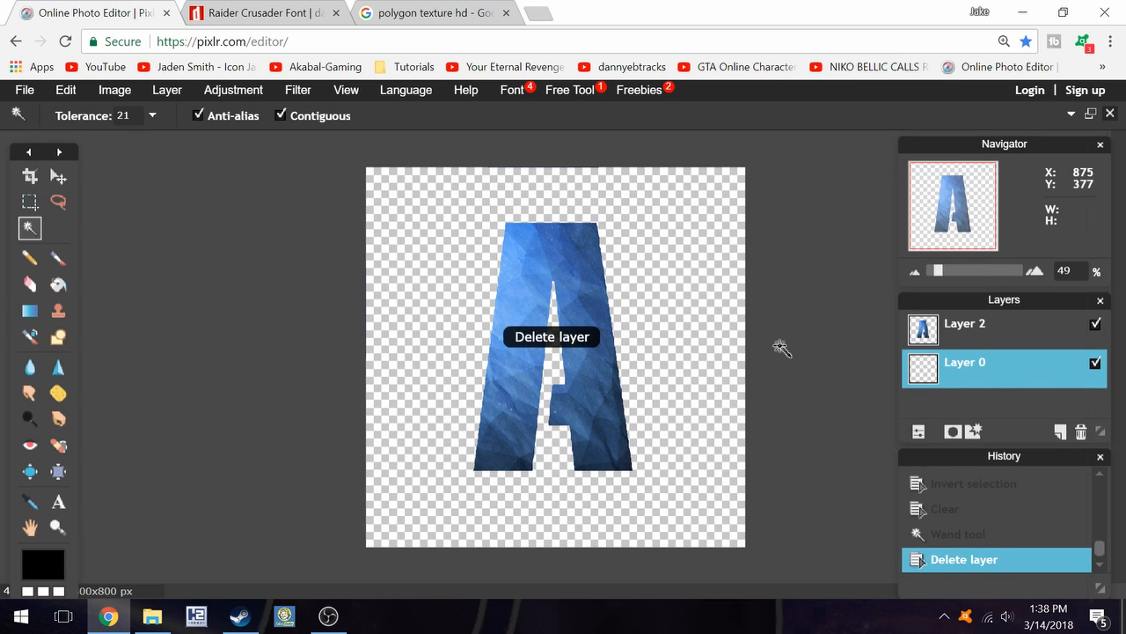
- Select Layer 2 and move the textured letter slightly right and down
left_click(996, 343)
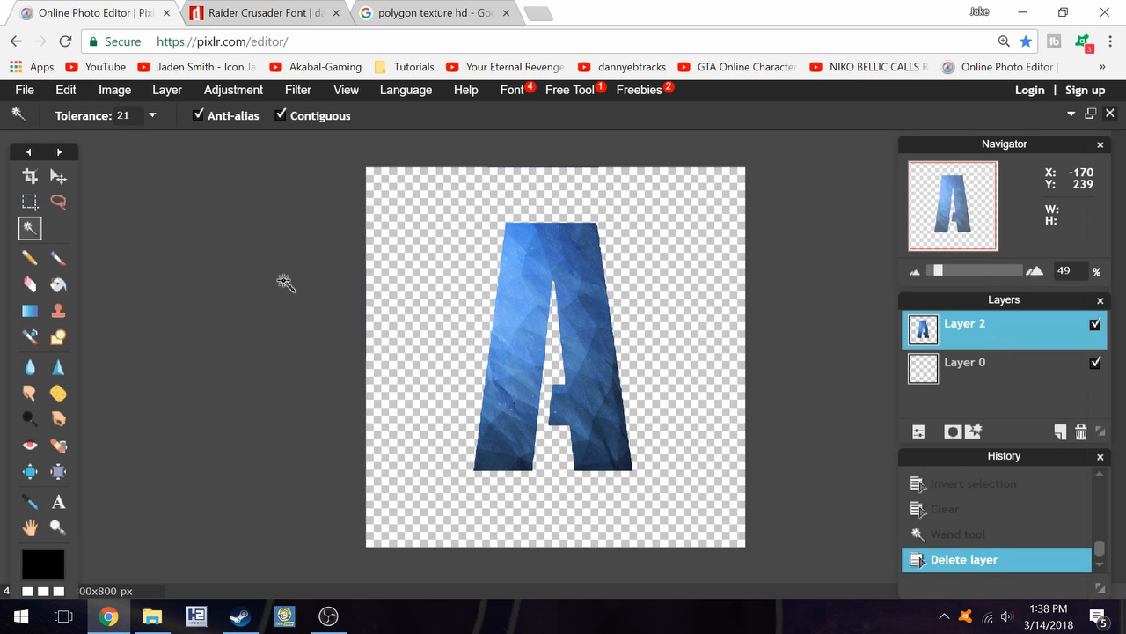
left_click(58, 176)
mouse_move(532, 326)
left_mouse_down()
mouse_move(528, 318)
mouse_move(540, 328)
left_mouse_up()
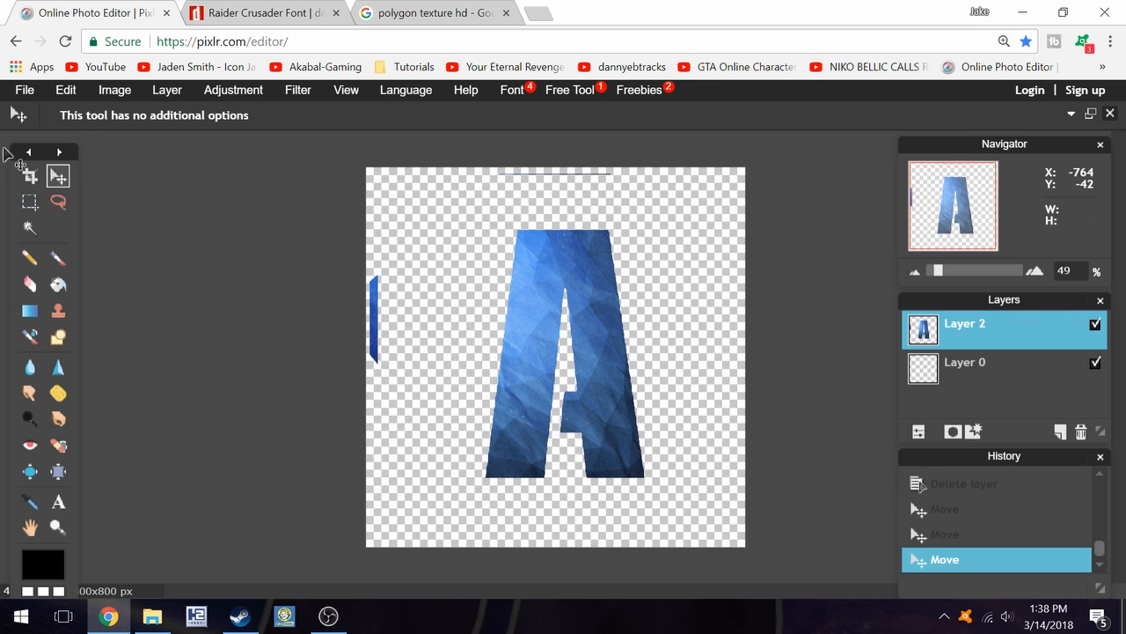
- Lasso and clear the leftover texture fragments at the canvas's left and top edges, and deselect everything
left_click(58, 202)
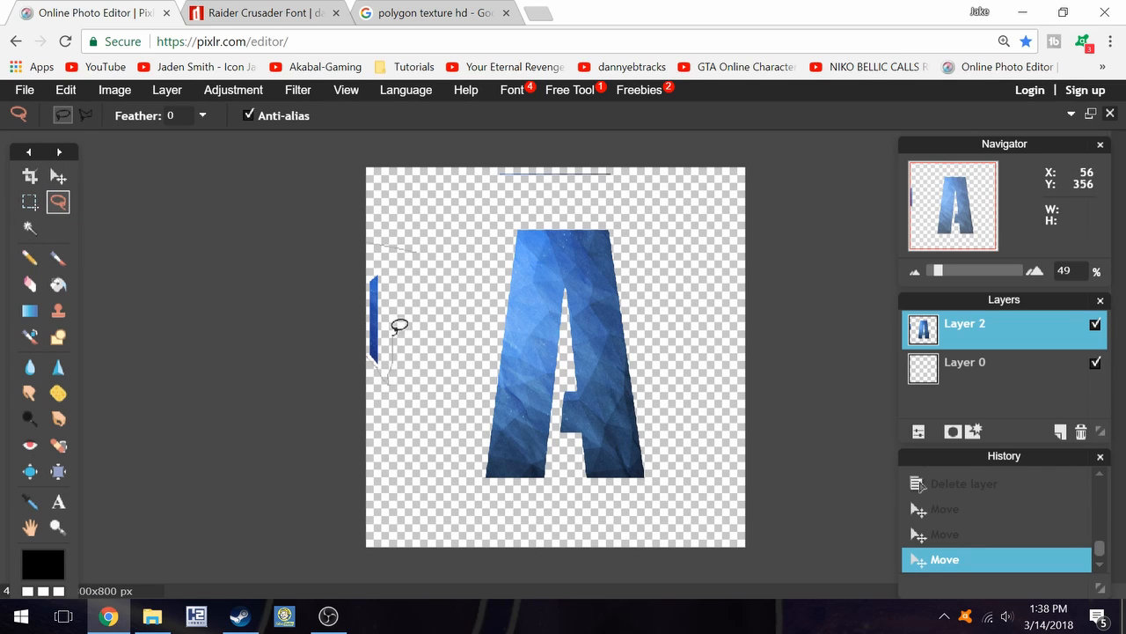
left_click_drag(405, 240, 411, 245)
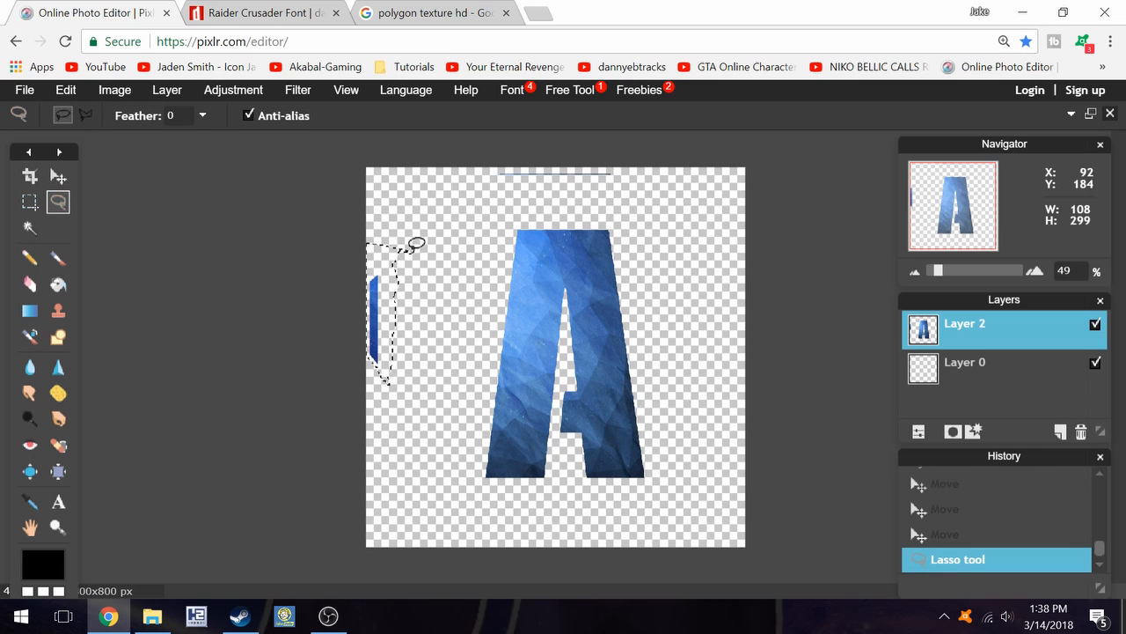
key("Delete")
mouse_move(523, 172)
left_mouse_down()
mouse_move(502, 164)
mouse_move(642, 169)
mouse_move(523, 168)
mouse_move(532, 167)
left_mouse_up()
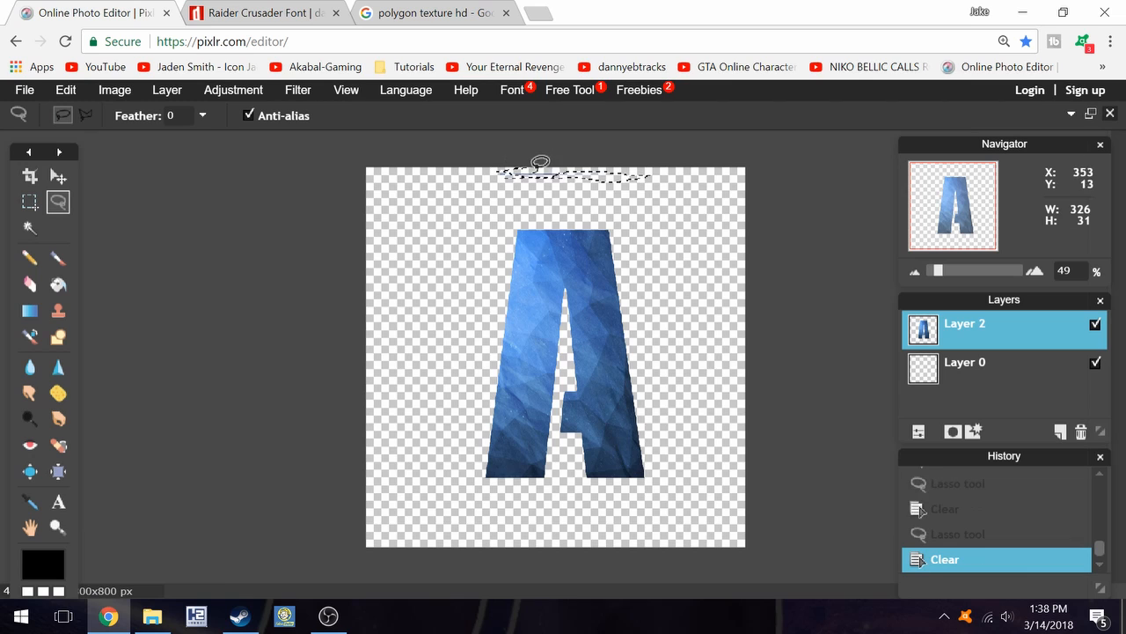
key("Delete")
key("Delete")
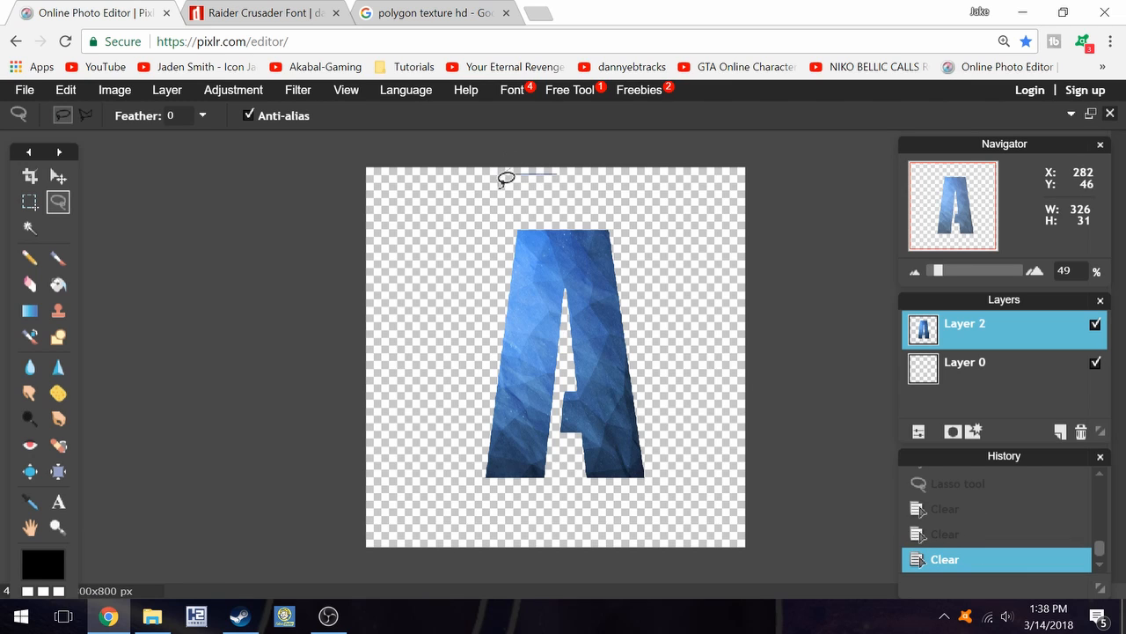
mouse_move(542, 154)
left_mouse_down()
mouse_move(510, 167)
mouse_move(515, 191)
mouse_move(515, 171)
left_mouse_up()
key("Delete")
key("Delete")
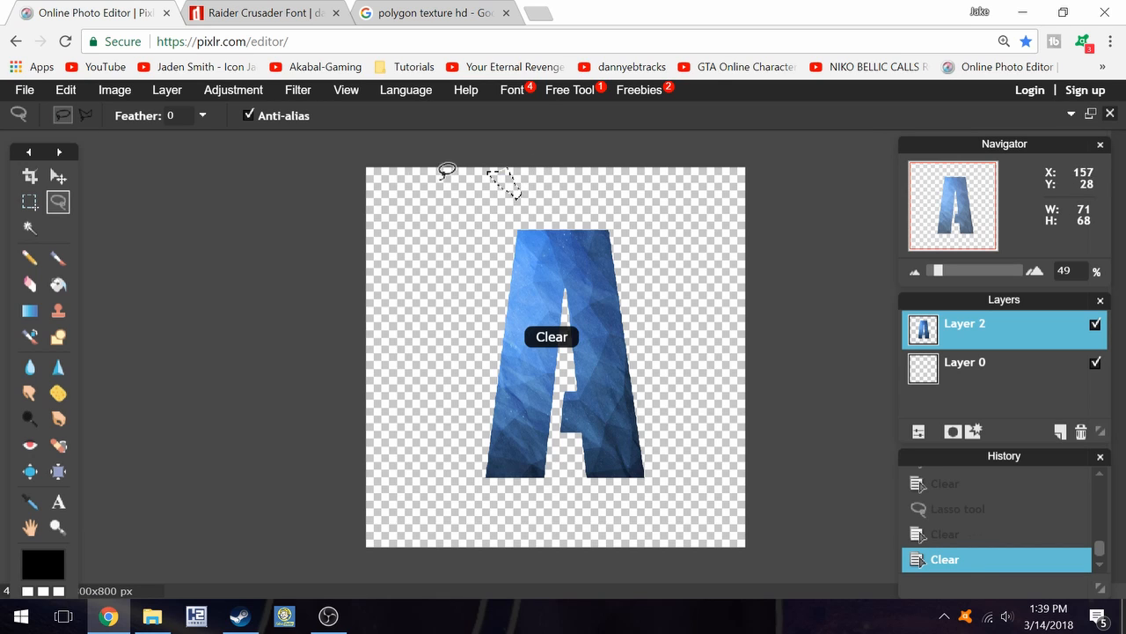
left_click(402, 266)
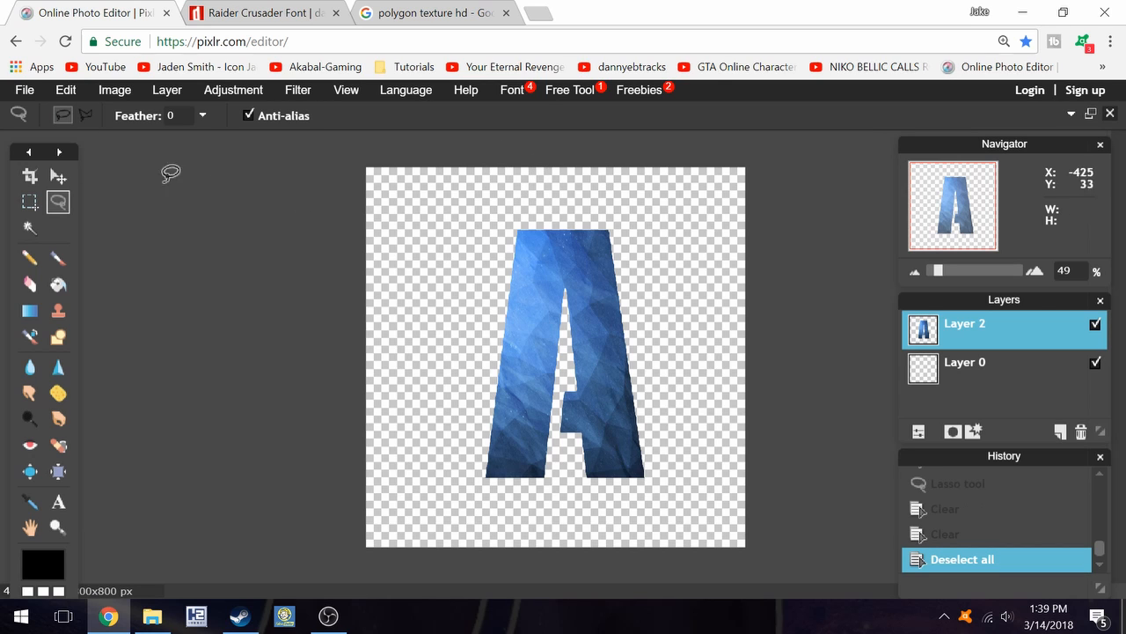
- Reposition the textured letter A near the centre of the canvas
left_click(57, 176)
mouse_move(518, 308)
left_mouse_down()
mouse_move(505, 284)
mouse_move(593, 255)
mouse_move(464, 143)
mouse_move(607, 378)
mouse_move(542, 339)
mouse_move(534, 311)
left_mouse_up()
left_click_drag(523, 312, 503, 312)
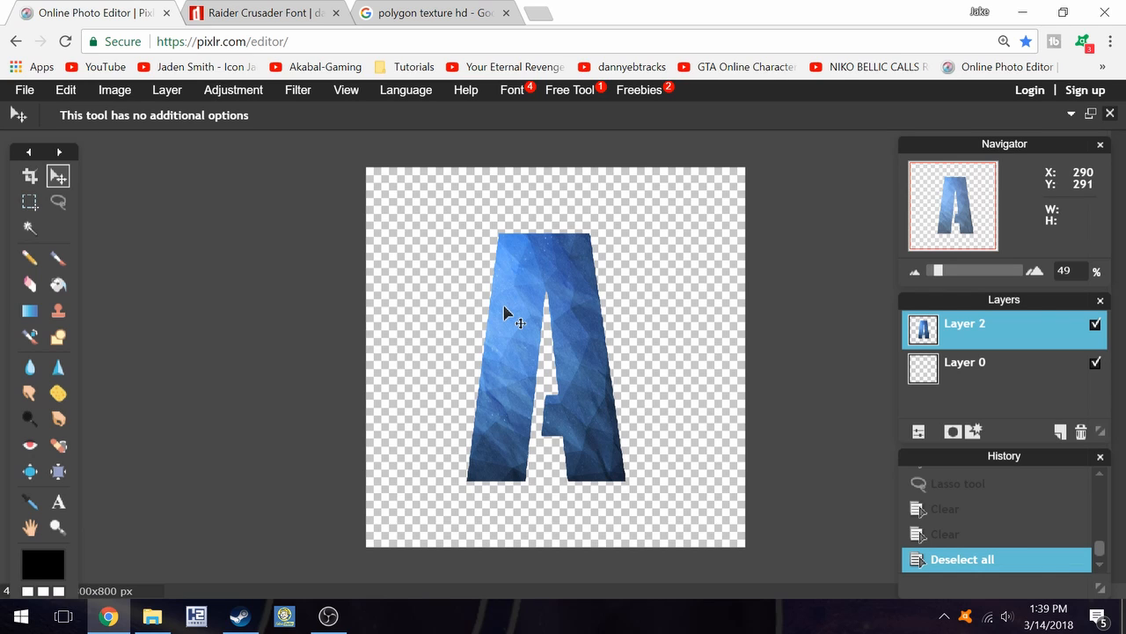
left_click_drag(503, 313, 510, 316)
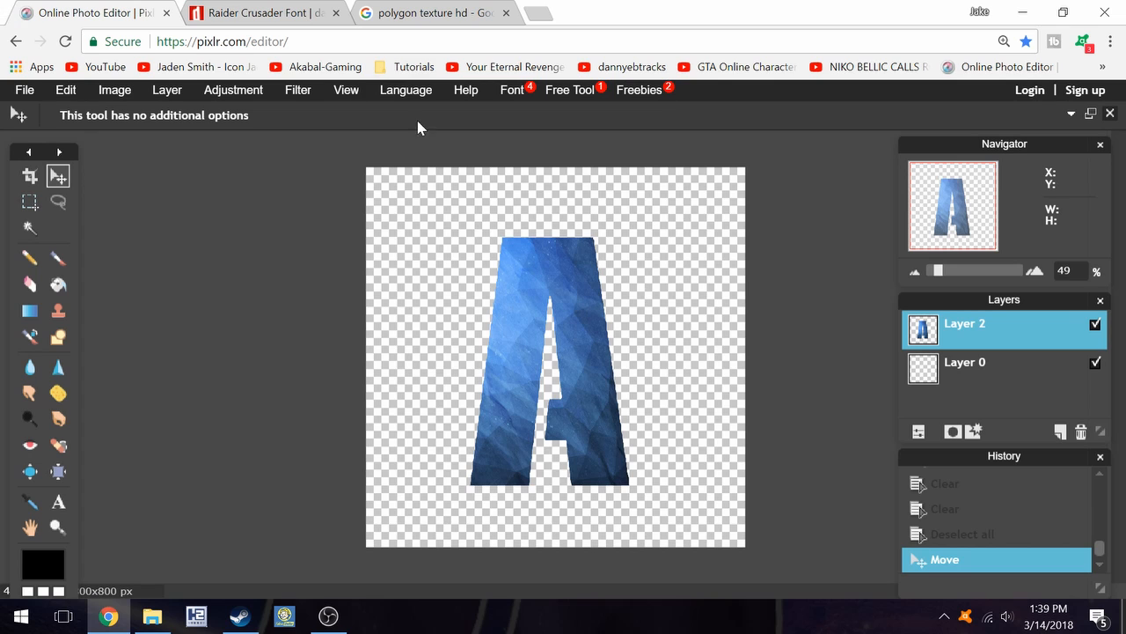
mouse_move(576, 385)
left_mouse_down()
mouse_move(588, 365)
mouse_move(565, 381)
left_mouse_up()
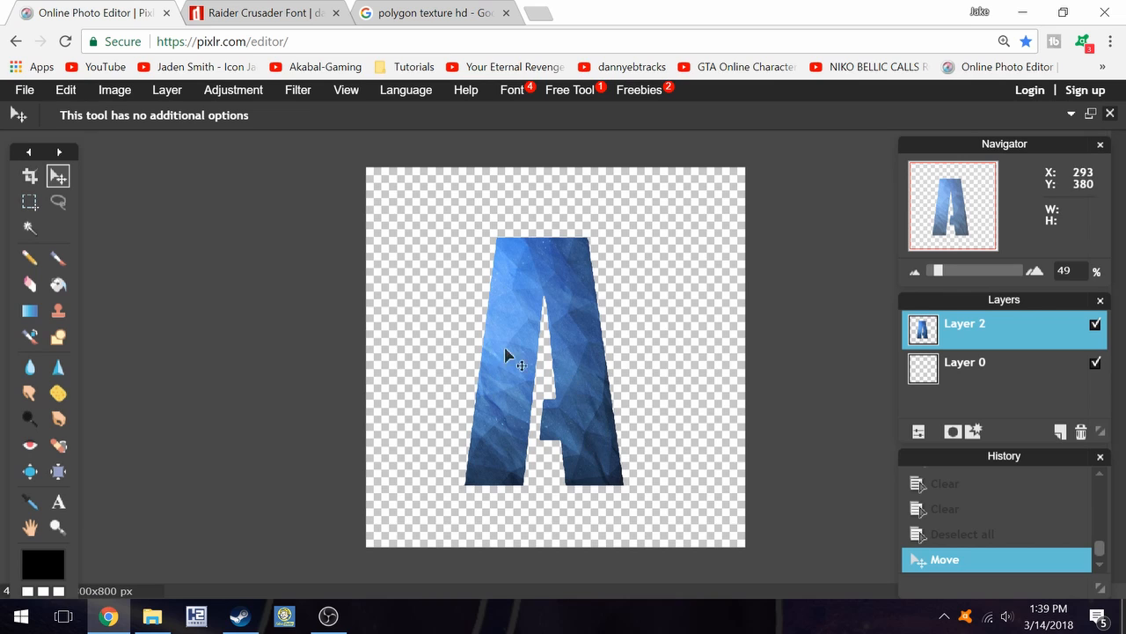
left_click_drag(218, 277, 215, 277)
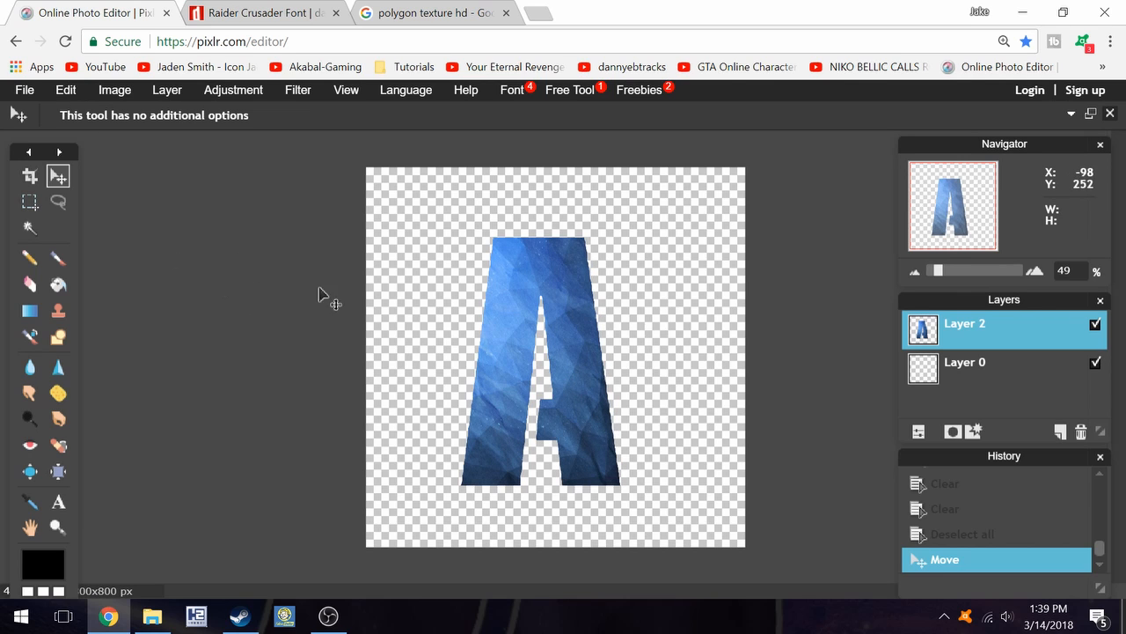
left_click_drag(581, 387, 596, 392)
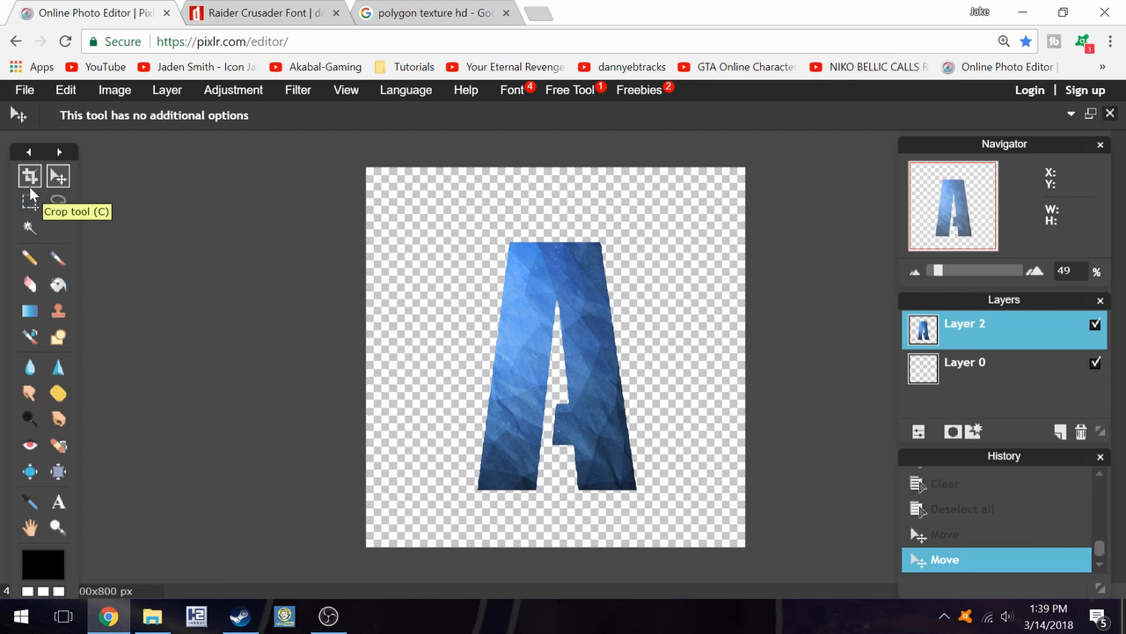
left_click(537, 13)
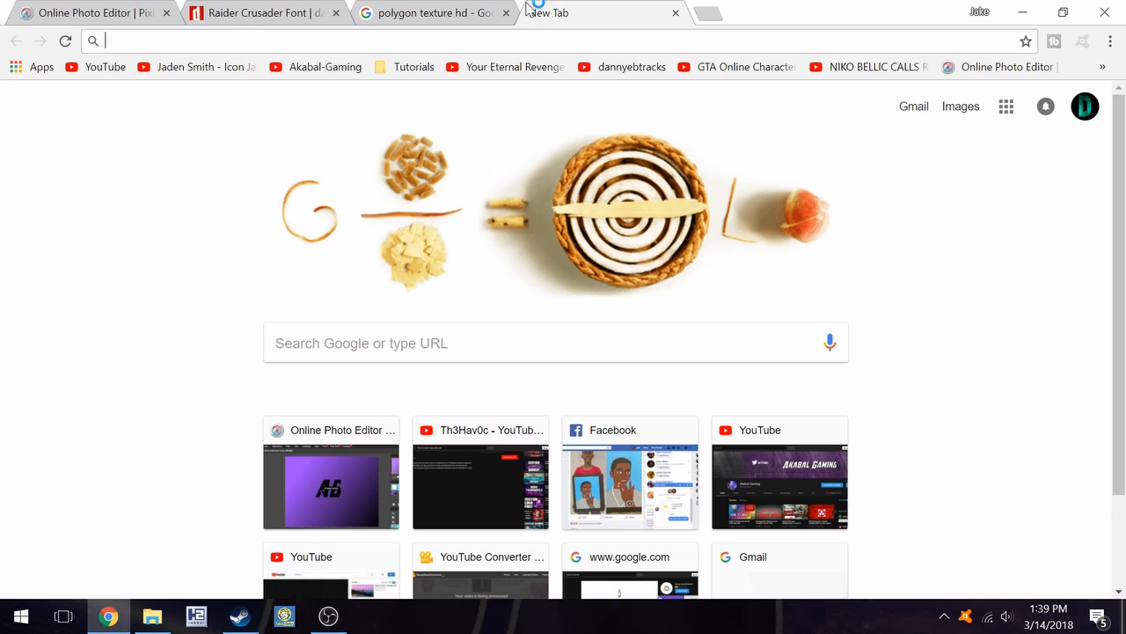
type("back")
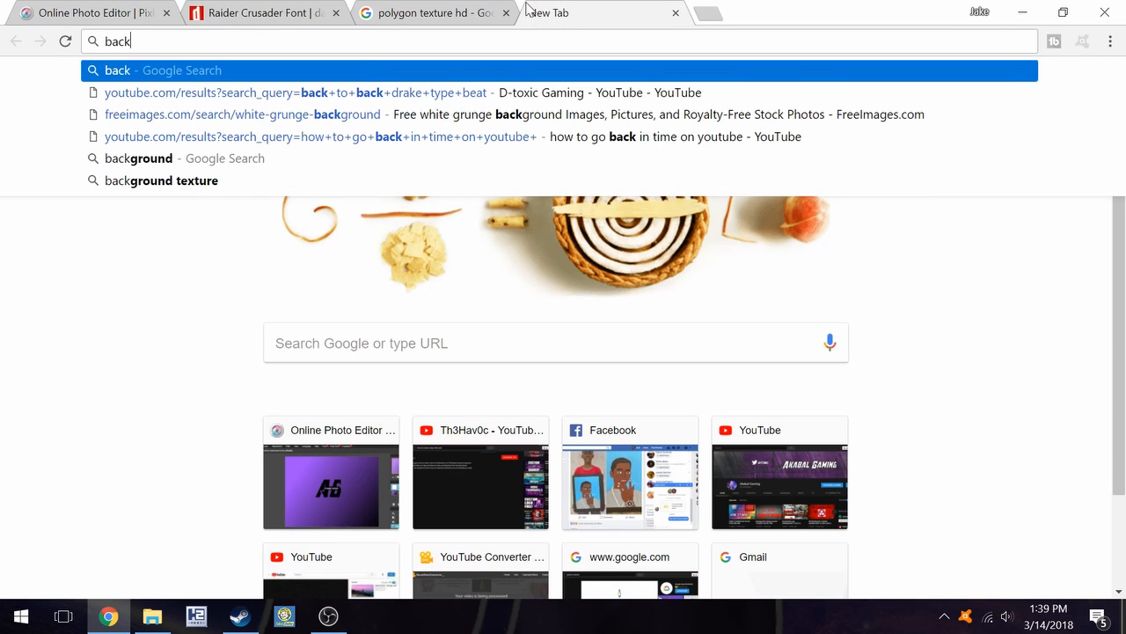
key("BackSpace")
key("BackSpace")
key("BackSpace")
key("BackSpace")
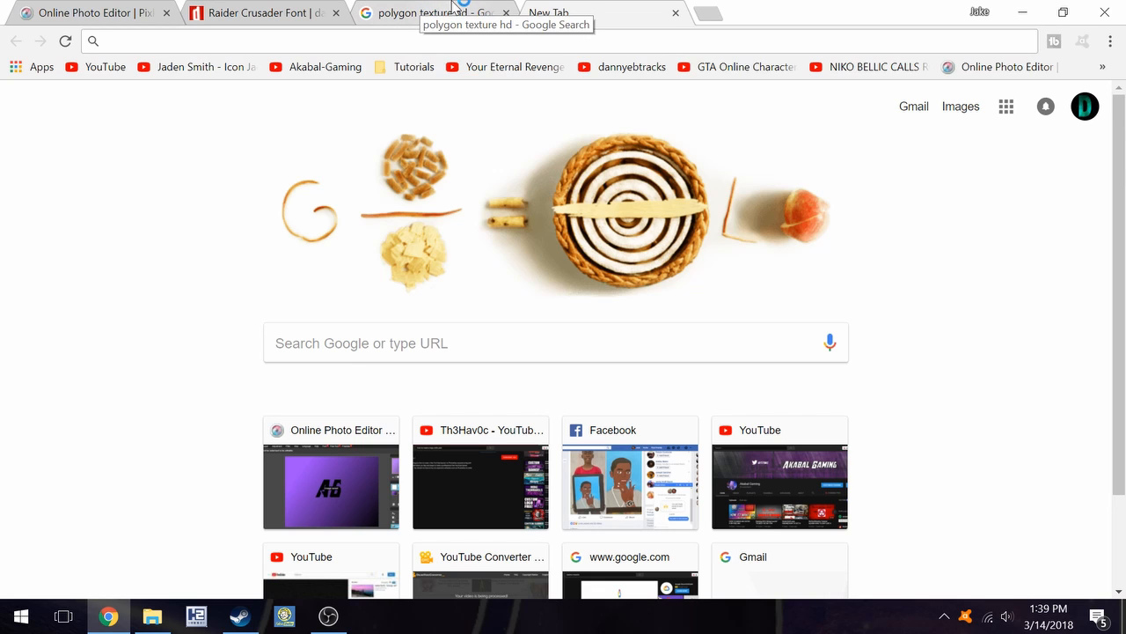
left_click(431, 15)
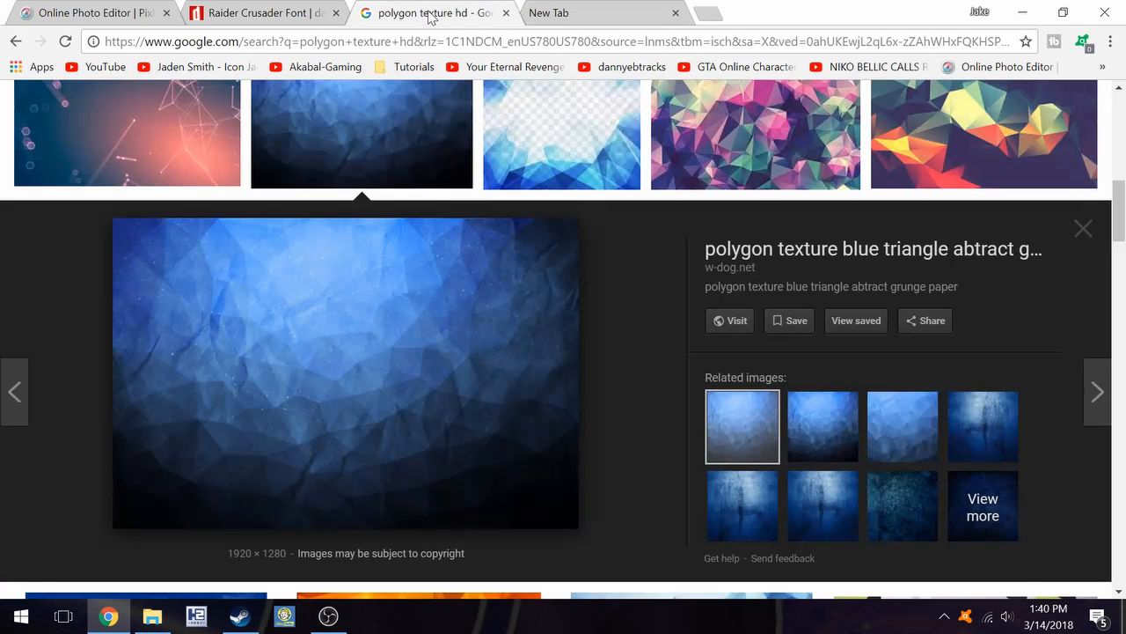
left_click(101, 9)
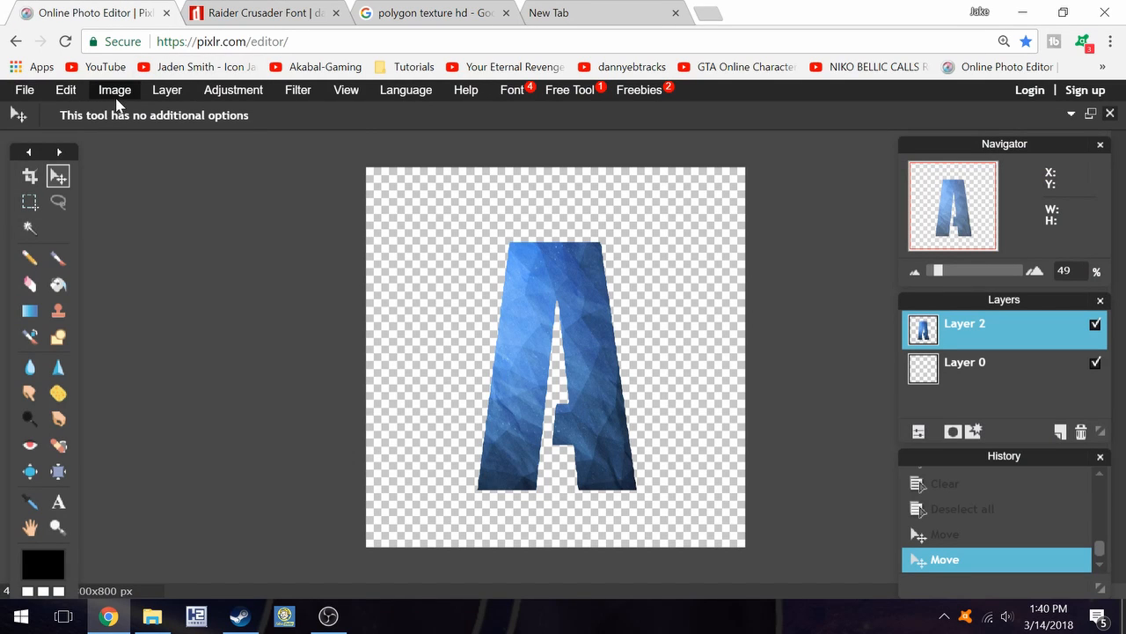
- Add the image city HD.jpg from the Banner folder as a new layer
left_click(165, 95)
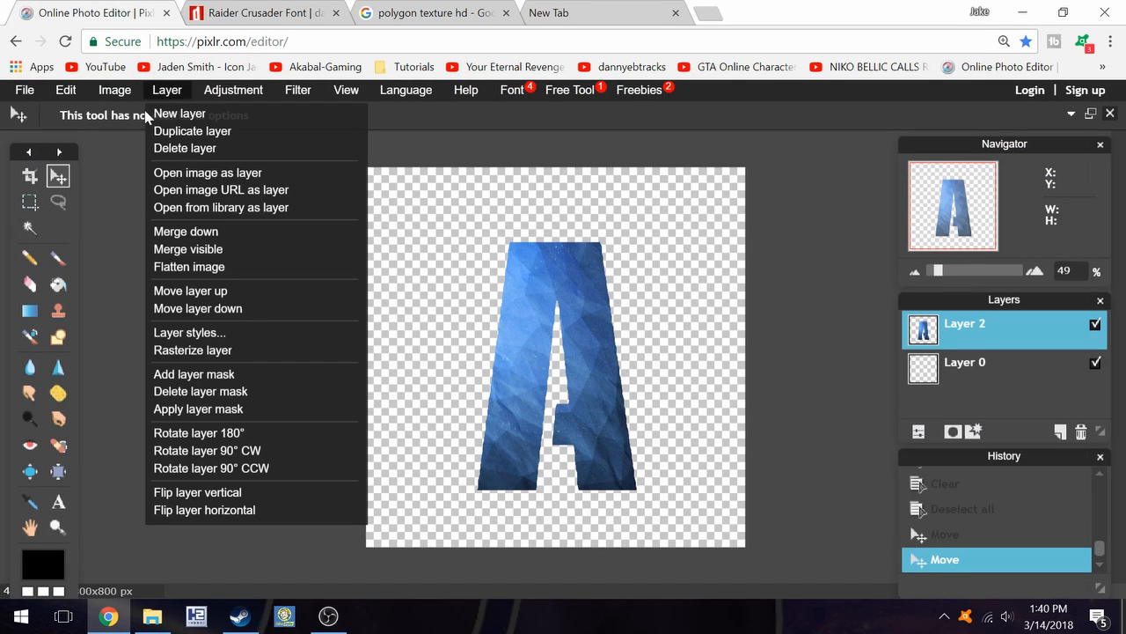
left_click(186, 172)
scroll(400, 357, "down", 5)
scroll(405, 369, "up", 6)
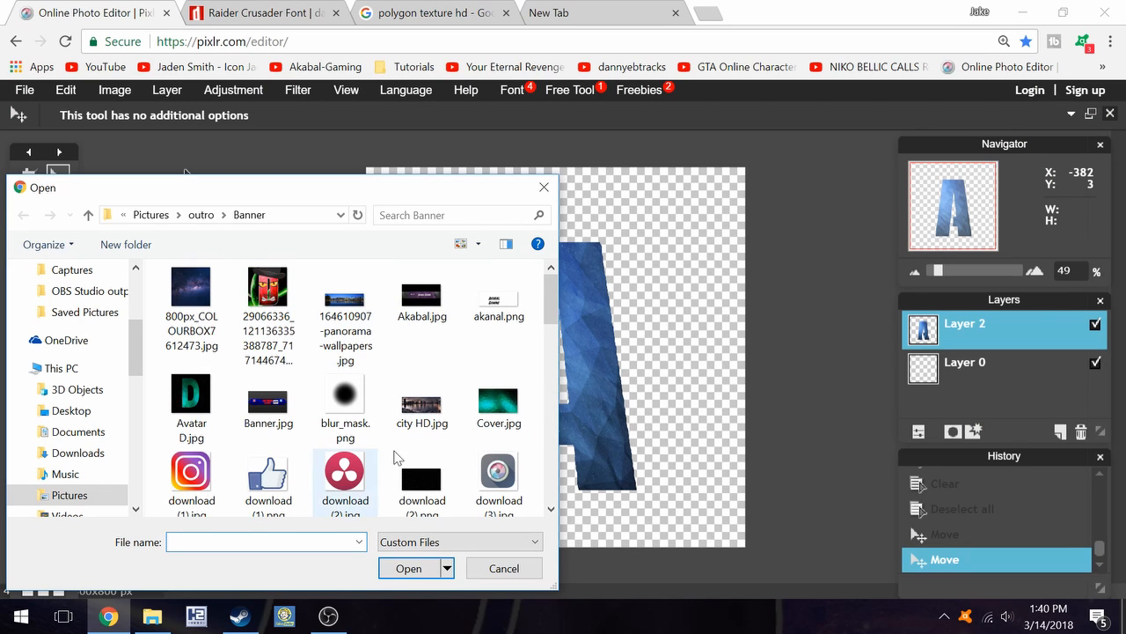
left_click(437, 421)
double_click(437, 421)
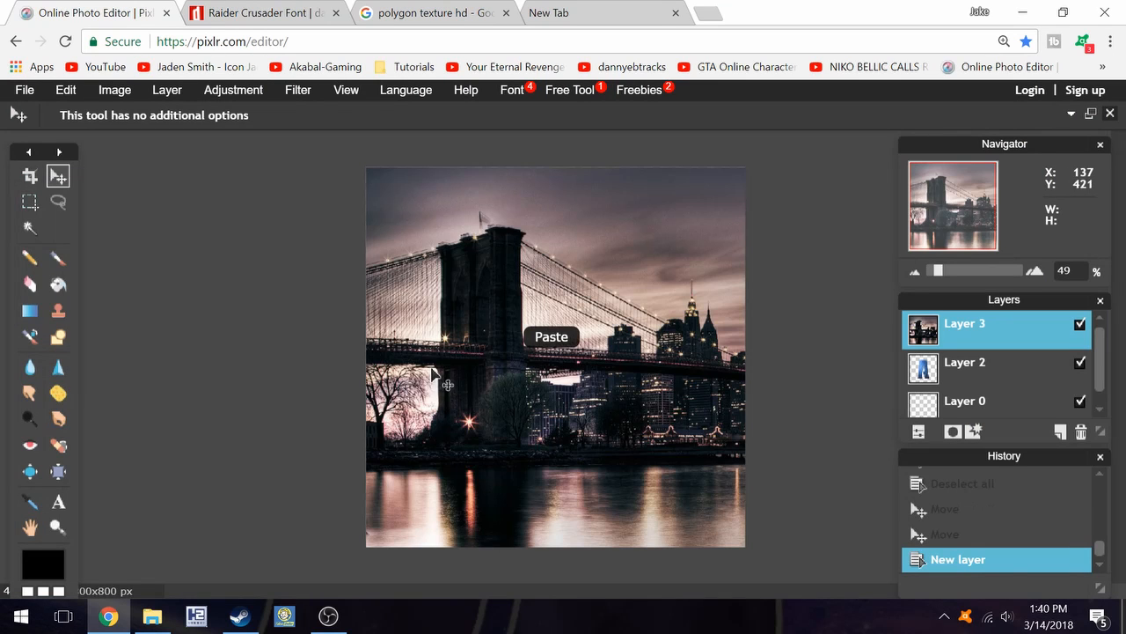
- Free-transform the city image, shrinking, repositioning and vertically stretching it to cover the whole canvas, and apply the transform
left_click(67, 90)
left_click(105, 231)
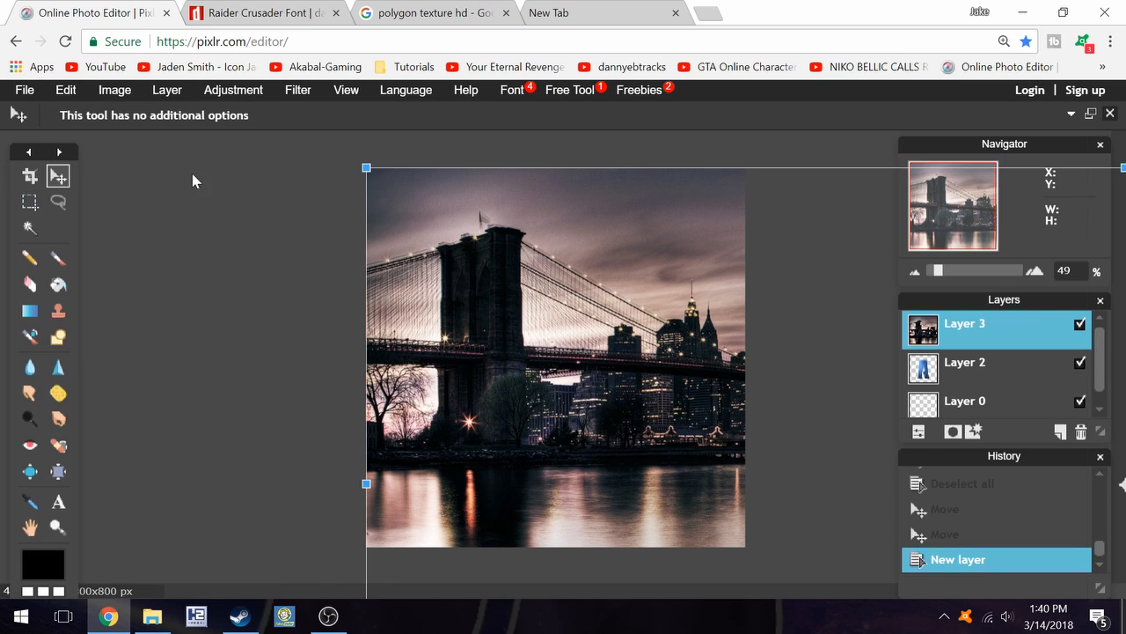
left_click_drag(366, 168, 477, 258)
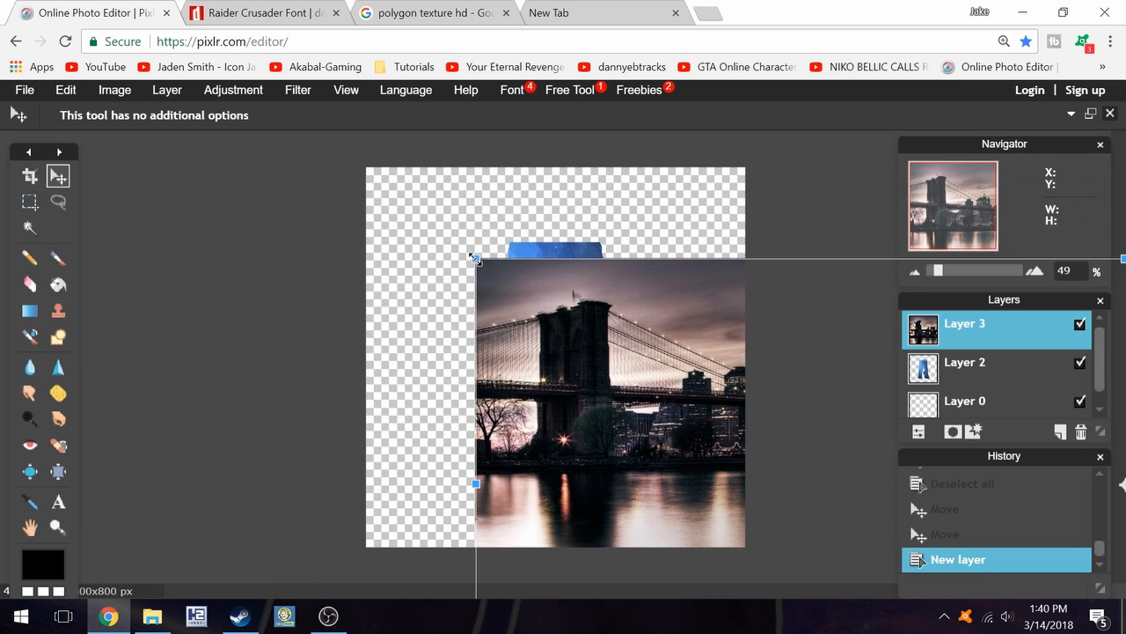
left_click_drag(700, 389, 518, 303)
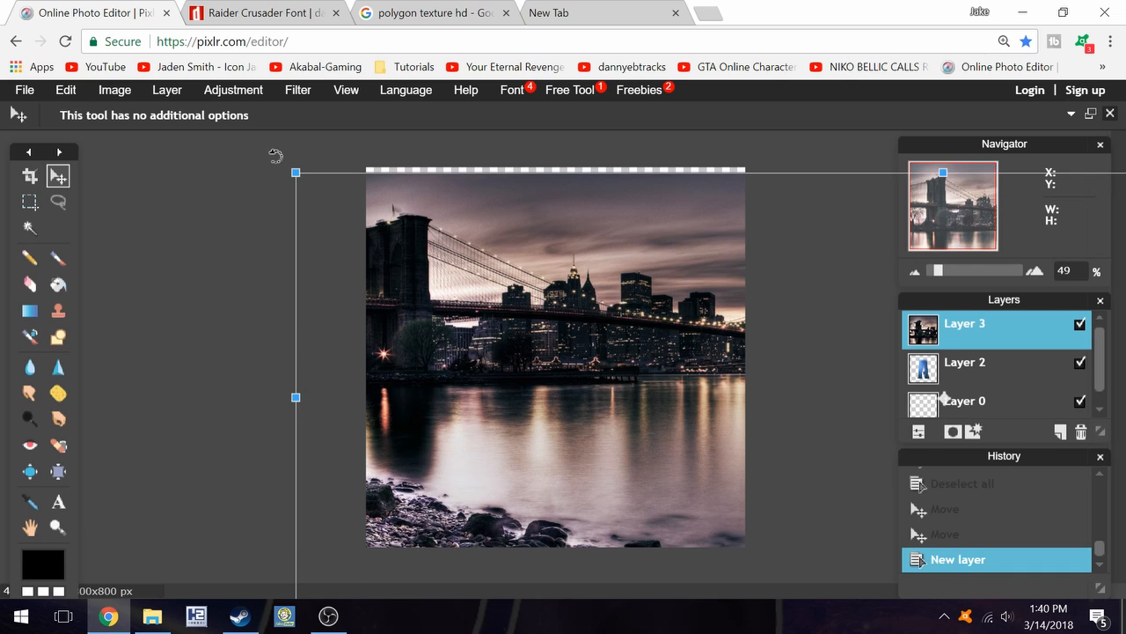
left_click_drag(294, 171, 307, 191)
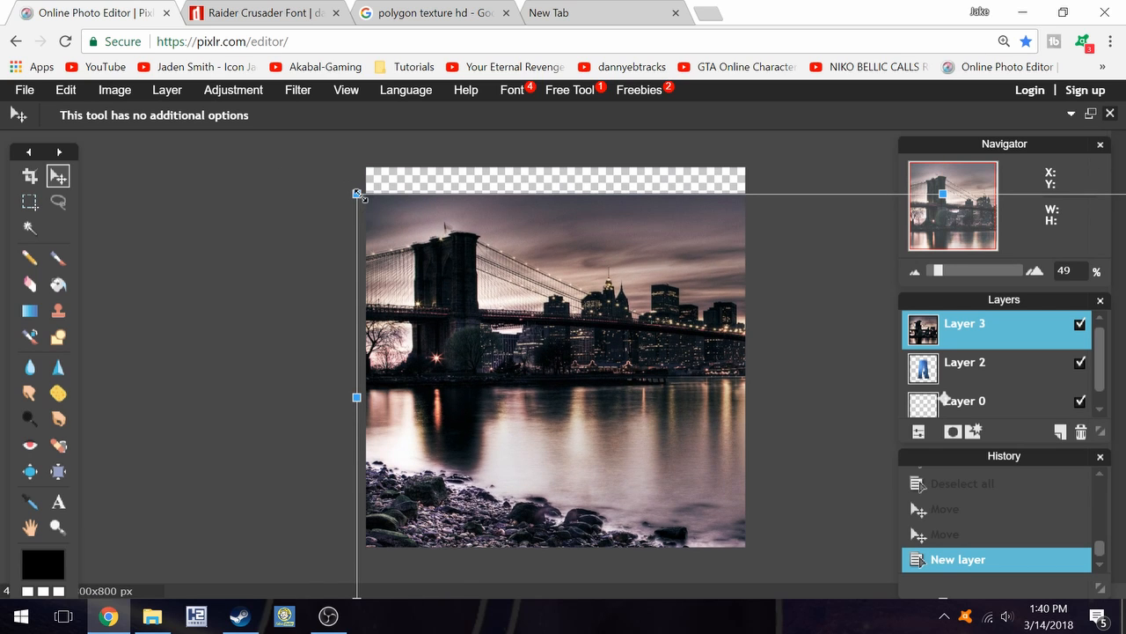
left_click_drag(357, 193, 710, 315)
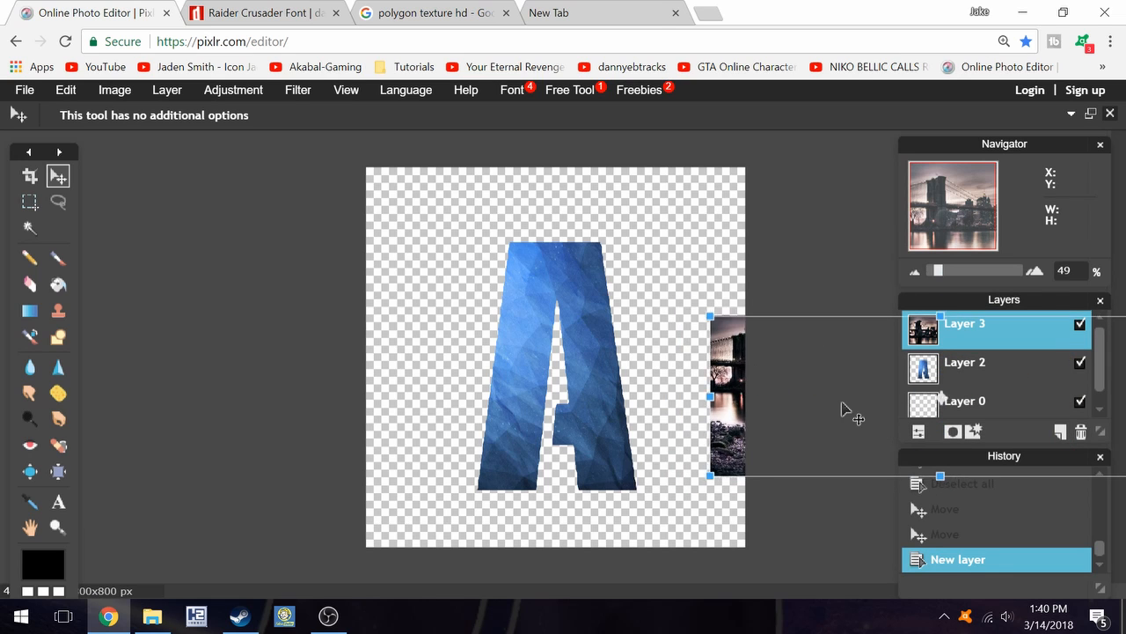
left_click_drag(845, 411, 467, 363)
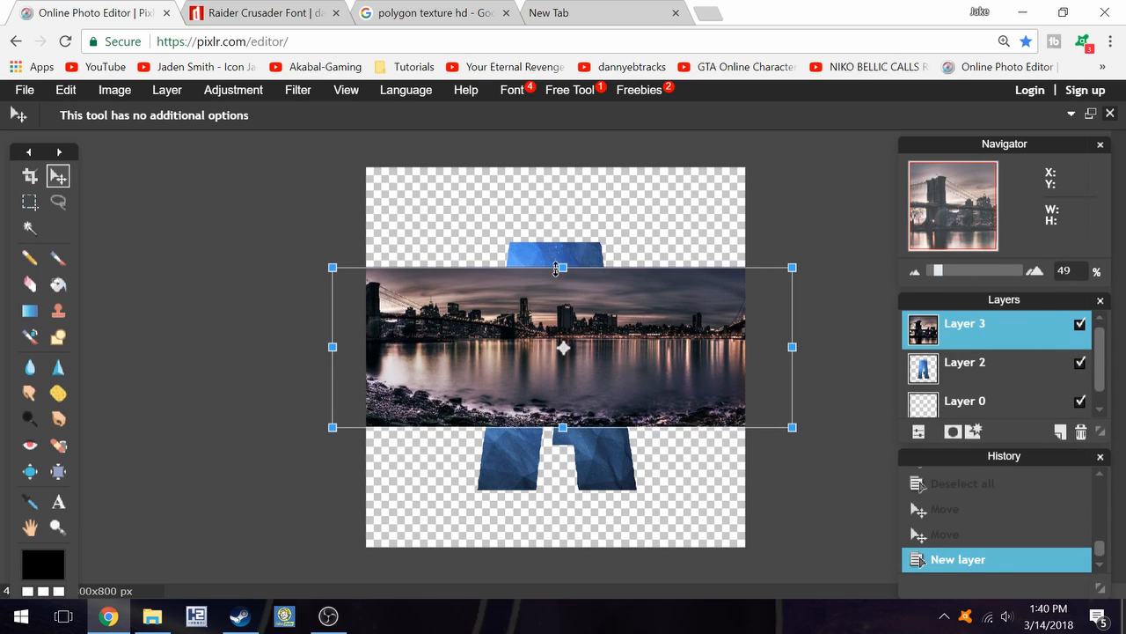
left_click_drag(563, 267, 531, 126)
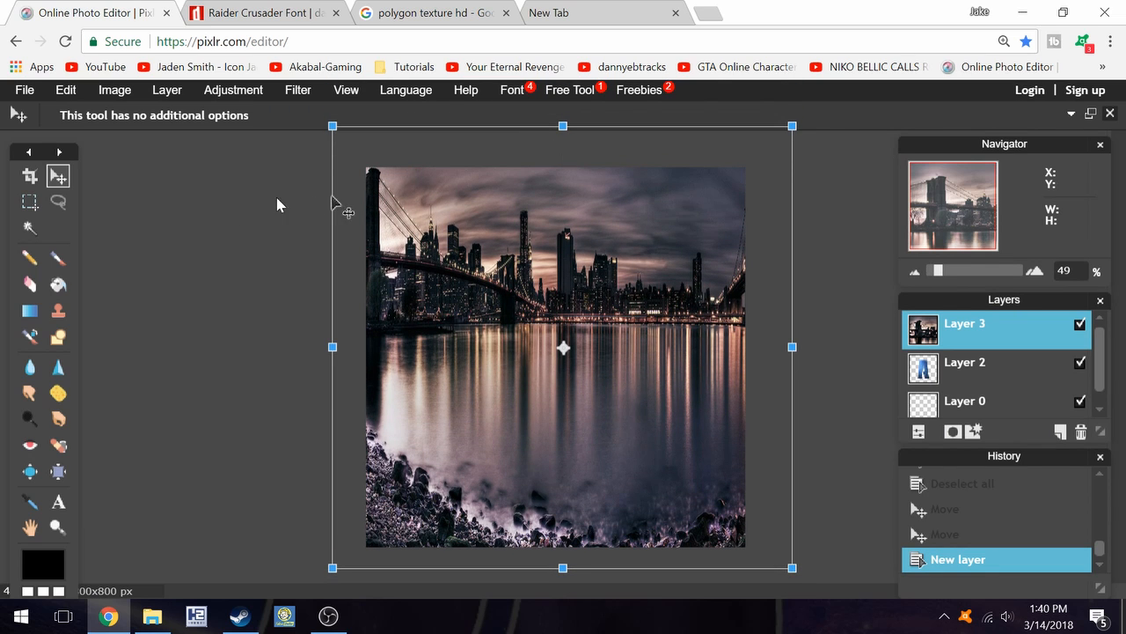
left_click(244, 239)
left_click(493, 379)
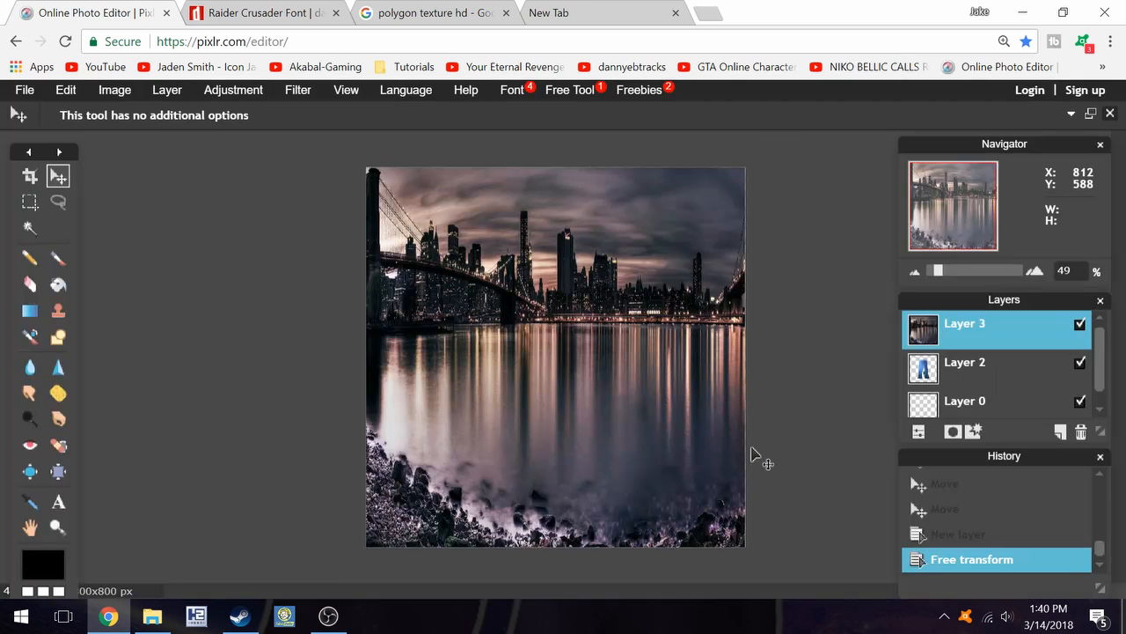
- Try the textured letter's layer above the city image, and delete the city image's layer
left_click_drag(984, 384, 990, 310)
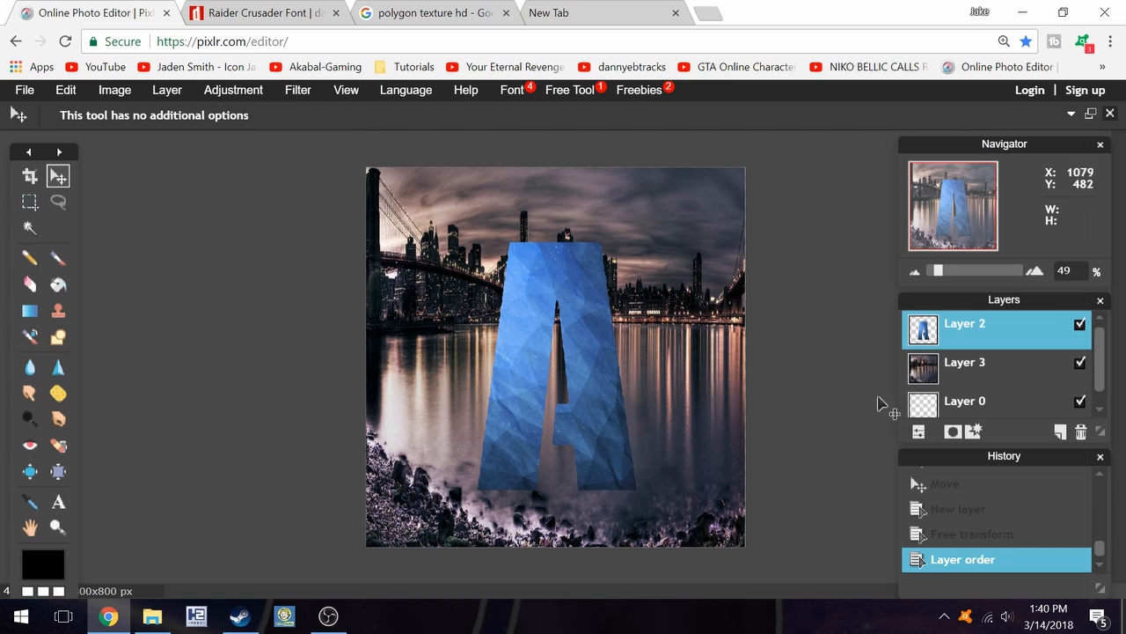
left_click_drag(959, 334, 979, 398)
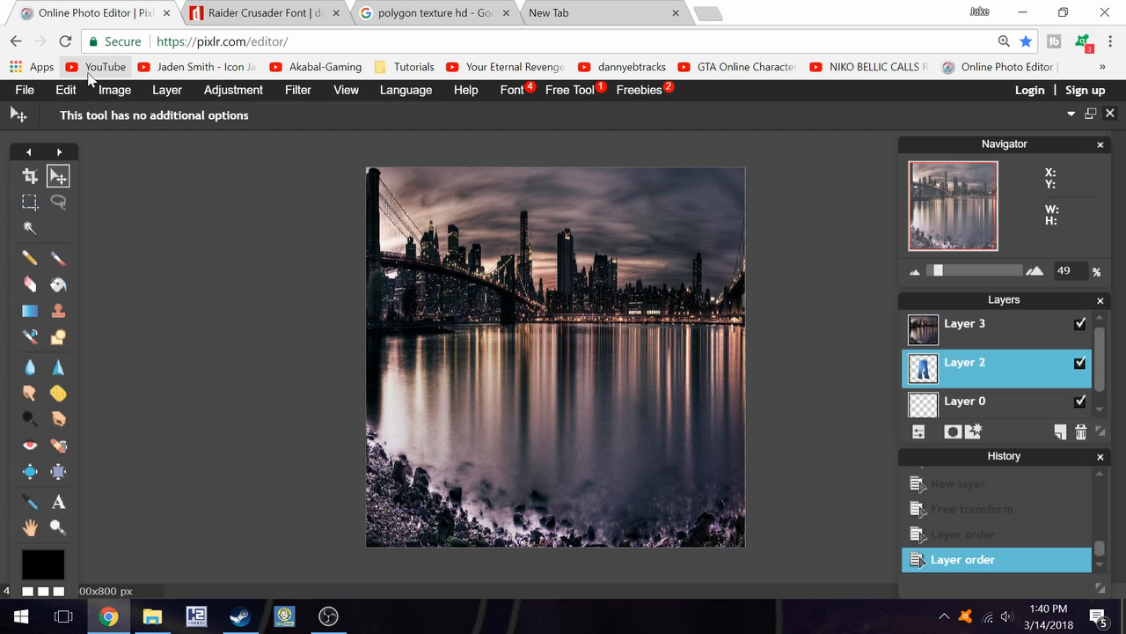
left_click(1008, 341)
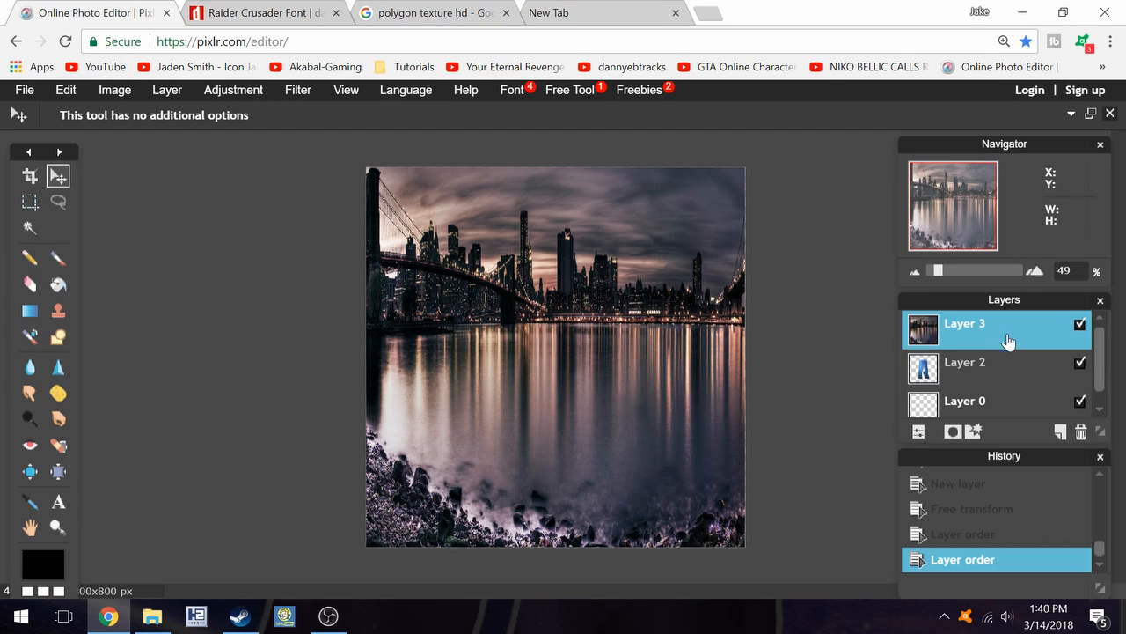
left_click(1082, 433)
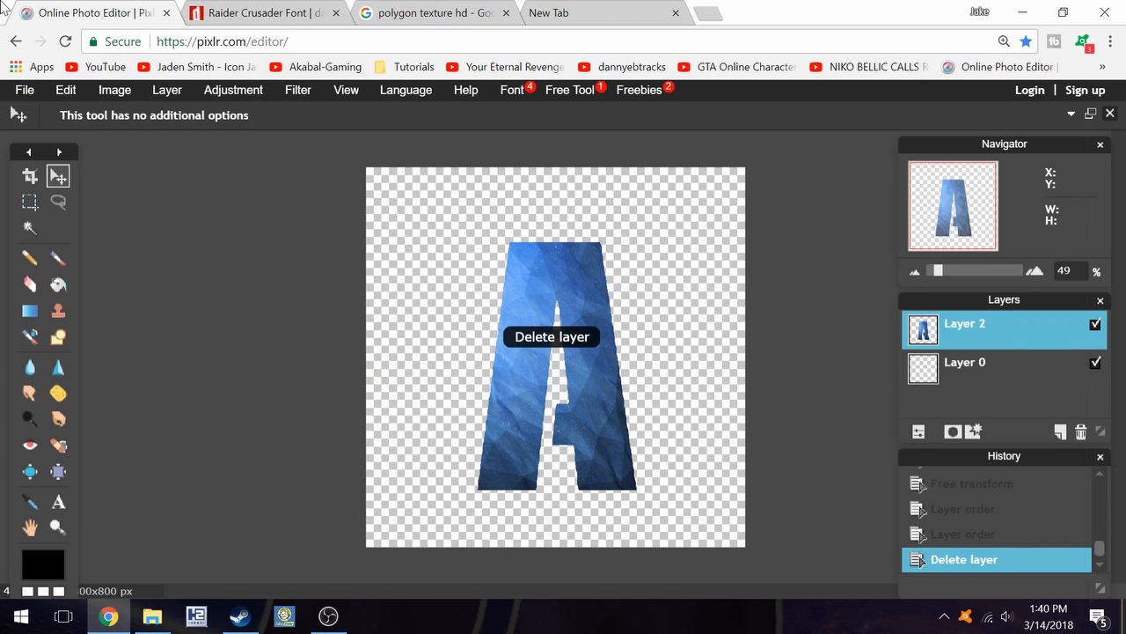
- Add the planet_light_spots_space_86643_1920x1080 image from the Banner folder as a new layer
left_click(176, 91)
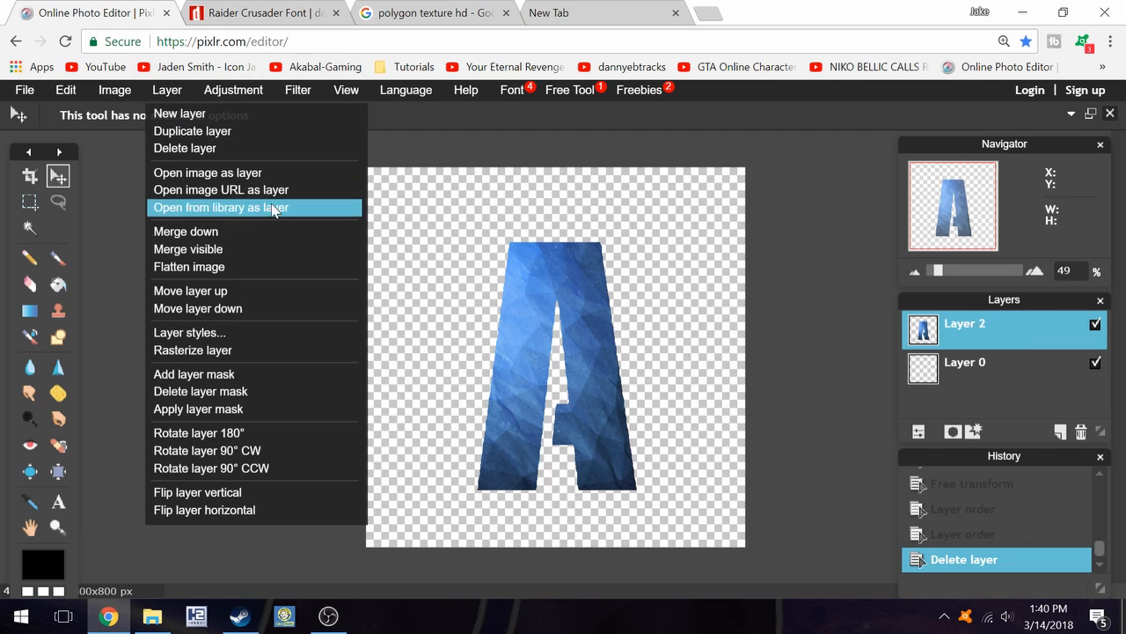
left_click(261, 173)
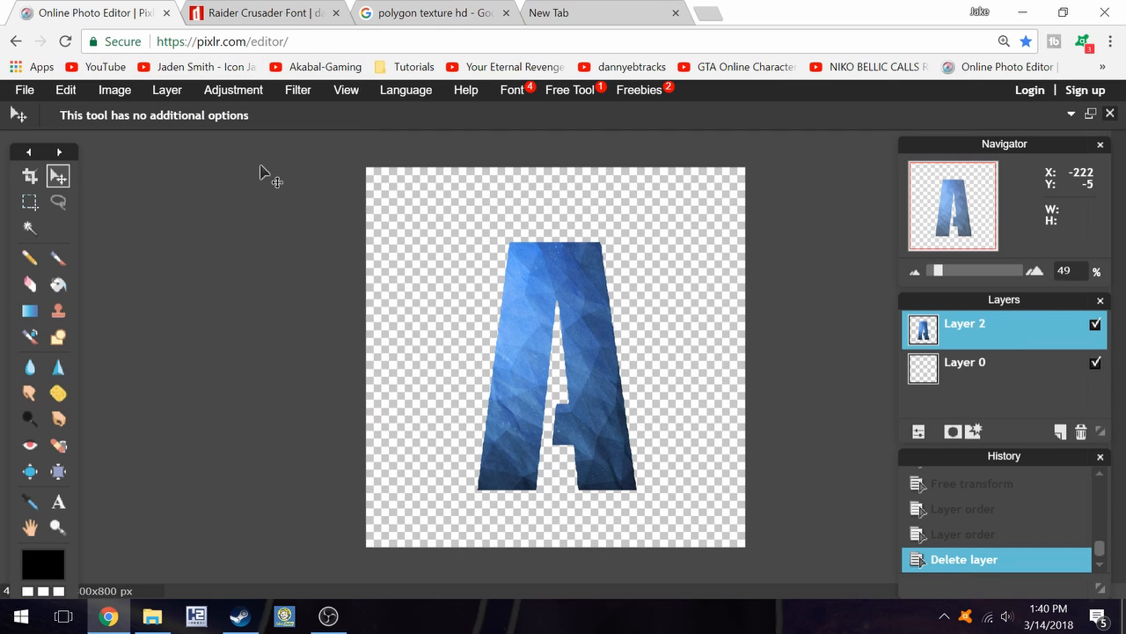
left_click(167, 90)
left_click(225, 176)
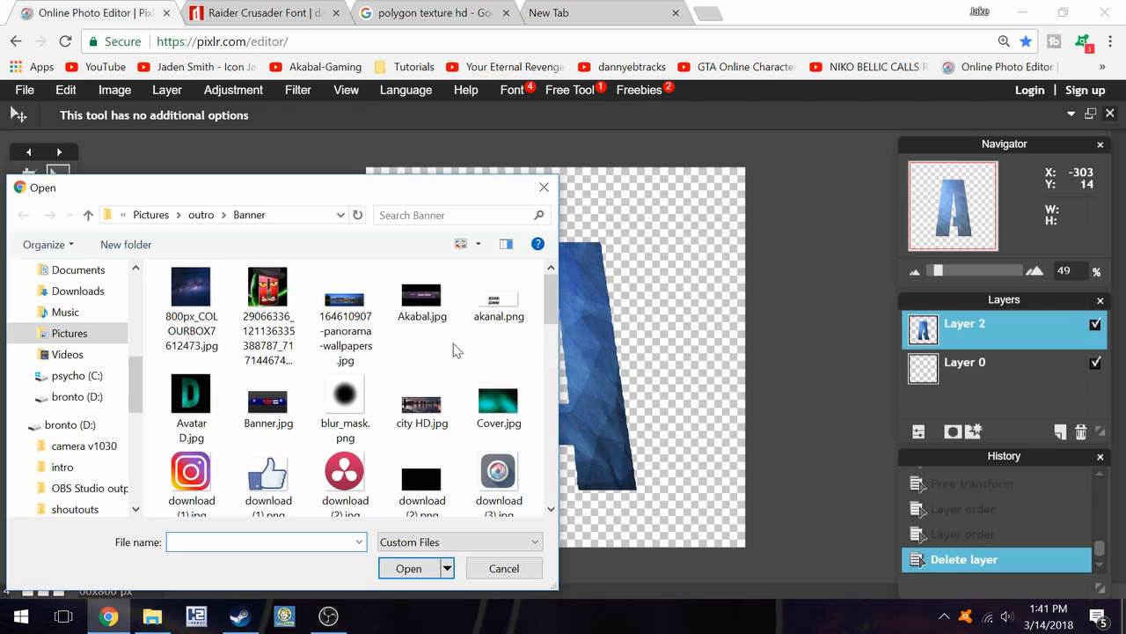
scroll(445, 346, "down", 1)
scroll(421, 328, "down", 2)
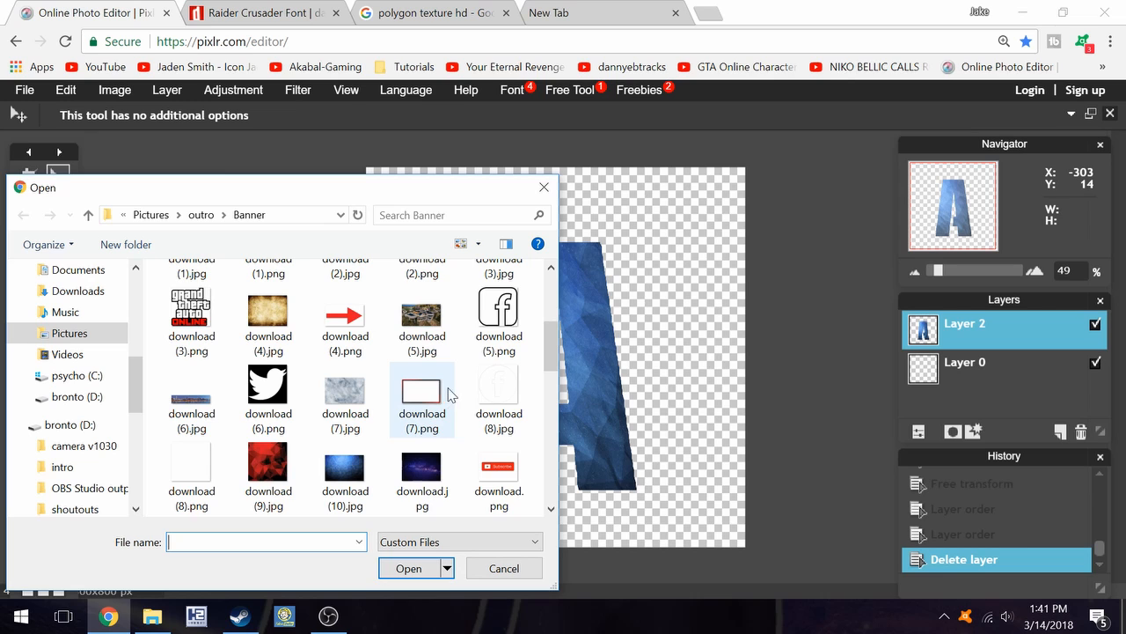
scroll(451, 395, "down", 6)
type("-+")
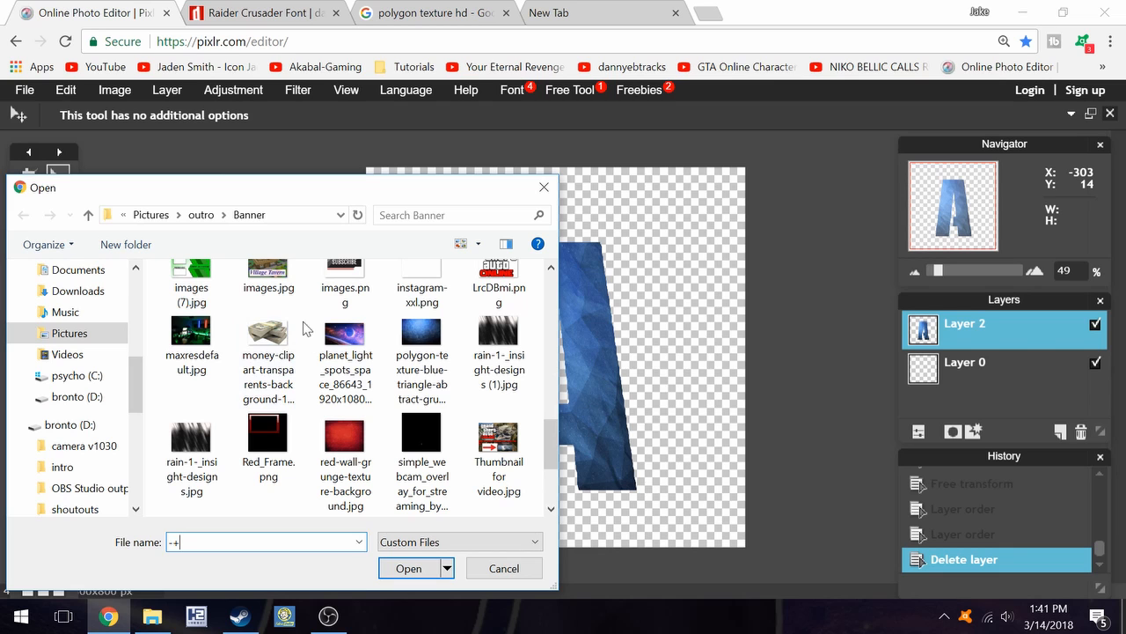
double_click(339, 353)
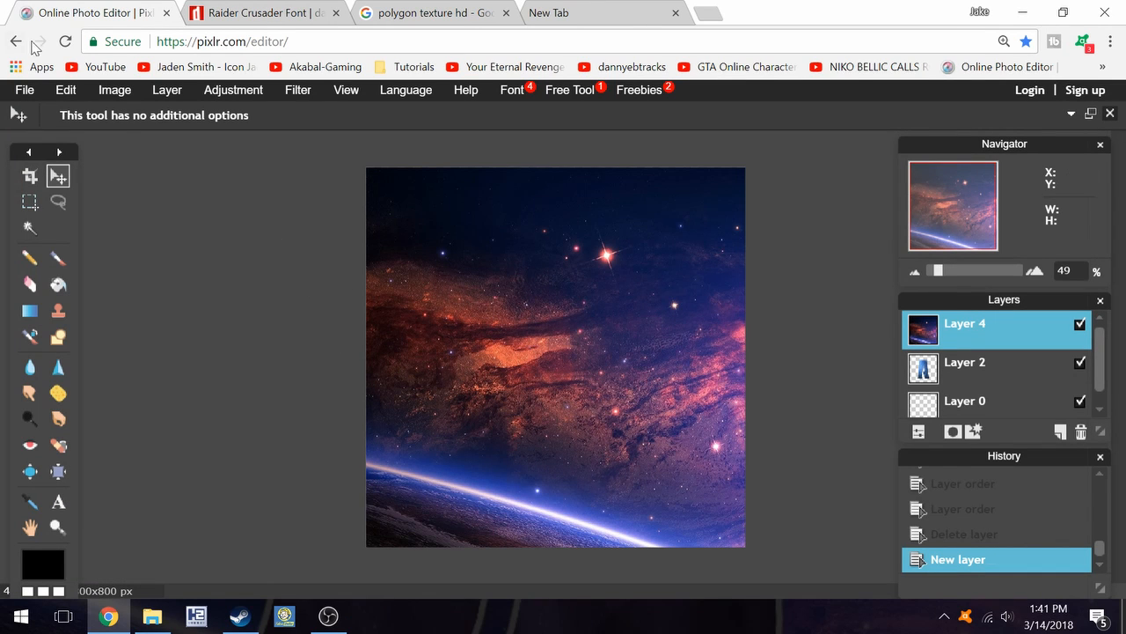
- Scale, reposition and vertically stretch the space image to cover the canvas, and place the textured letter's layer above it
left_click(66, 90)
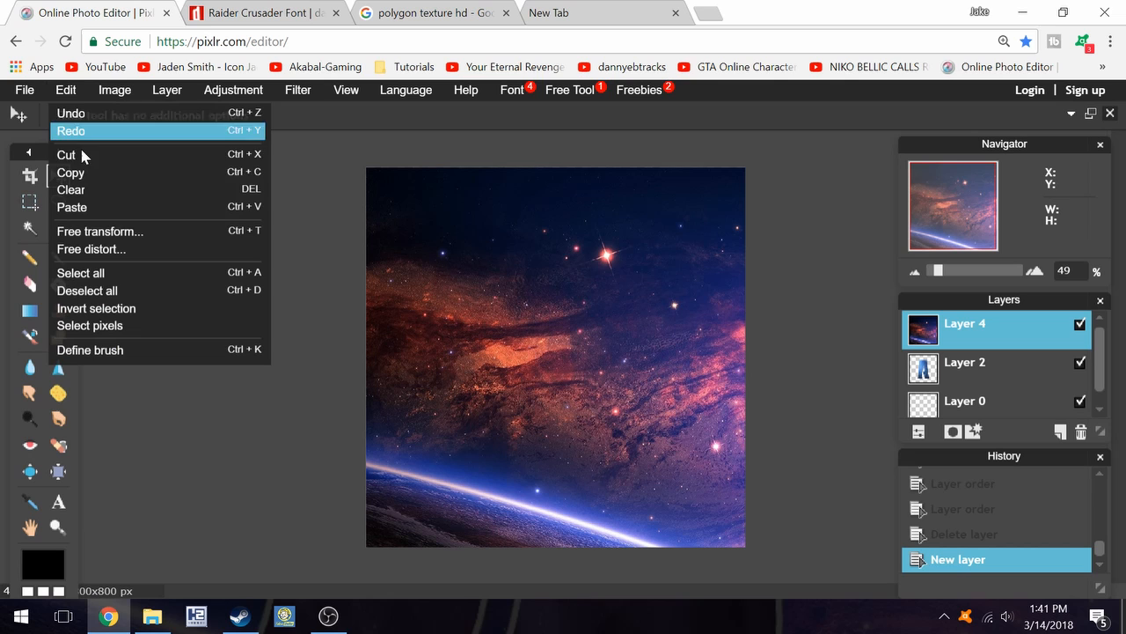
left_click(100, 232)
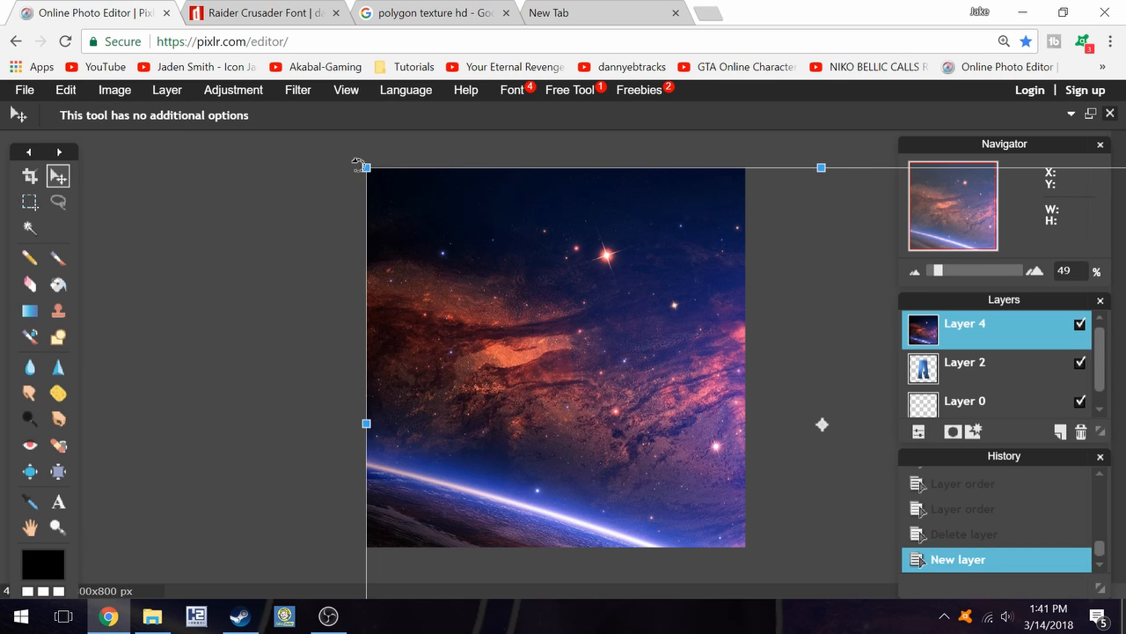
left_click_drag(367, 168, 488, 265)
left_click_drag(672, 369, 429, 289)
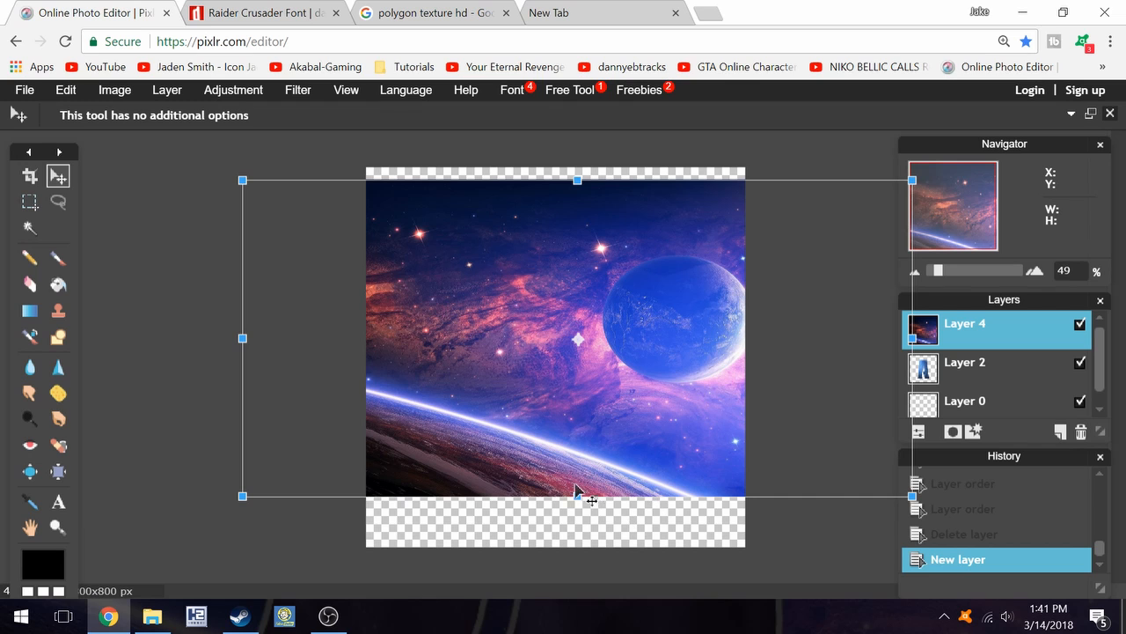
left_click_drag(577, 497, 577, 566)
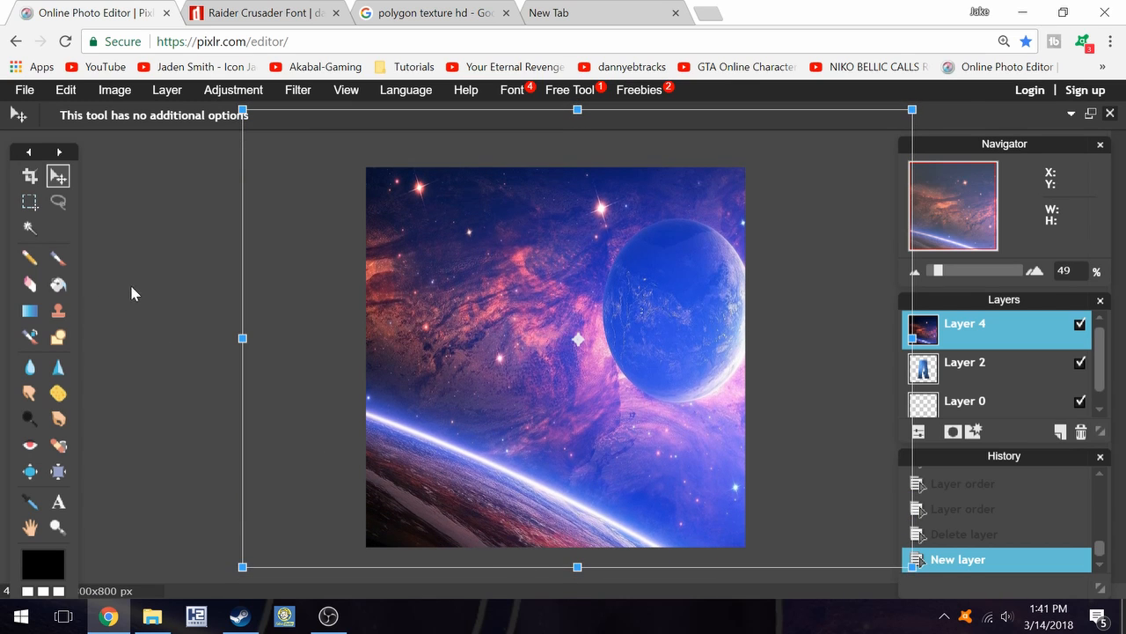
left_click(131, 287)
left_click(499, 378)
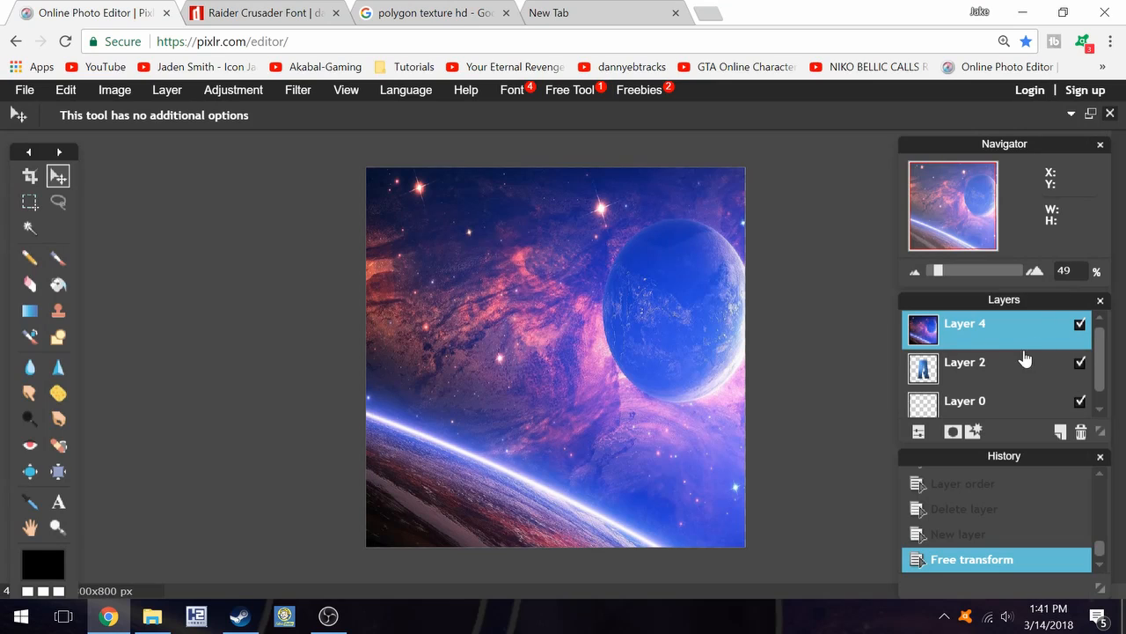
left_click_drag(948, 370, 948, 322)
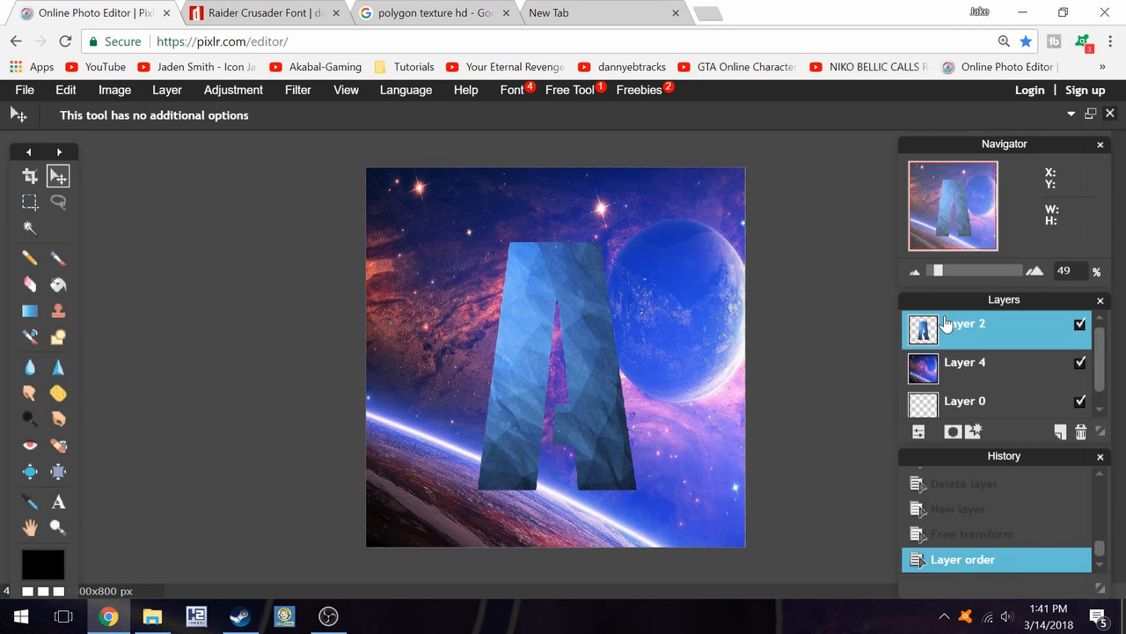
- Open Hue & Saturation for the textured letter's layer and try hue -120, Colorize on, and hue 81 with Colorize off
left_click(283, 92)
mouse_move(233, 90)
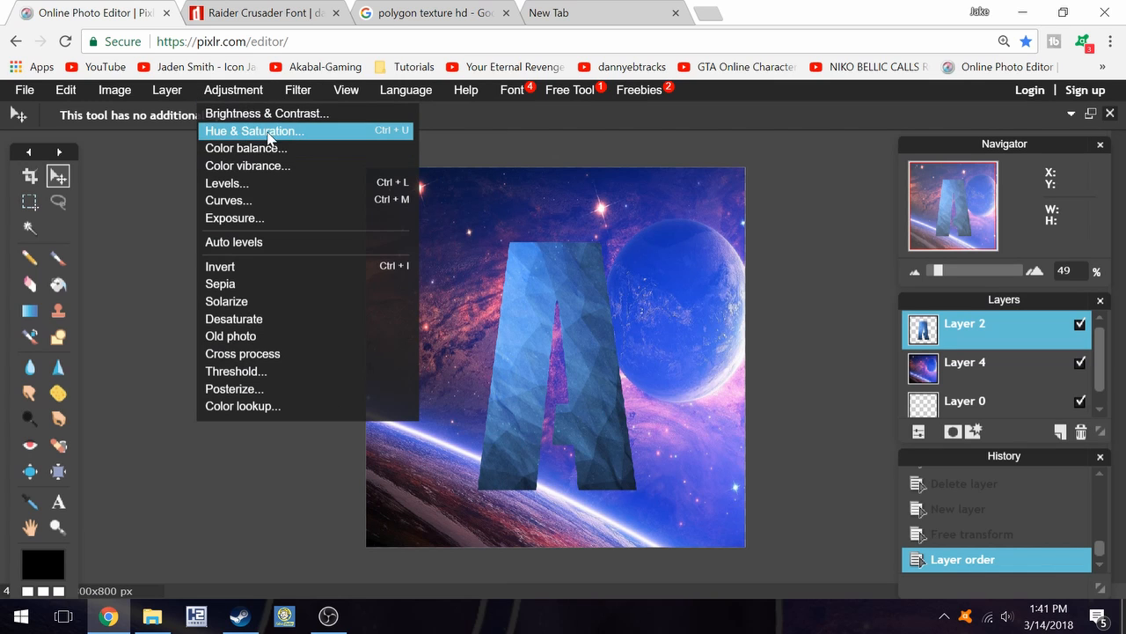
left_click(269, 132)
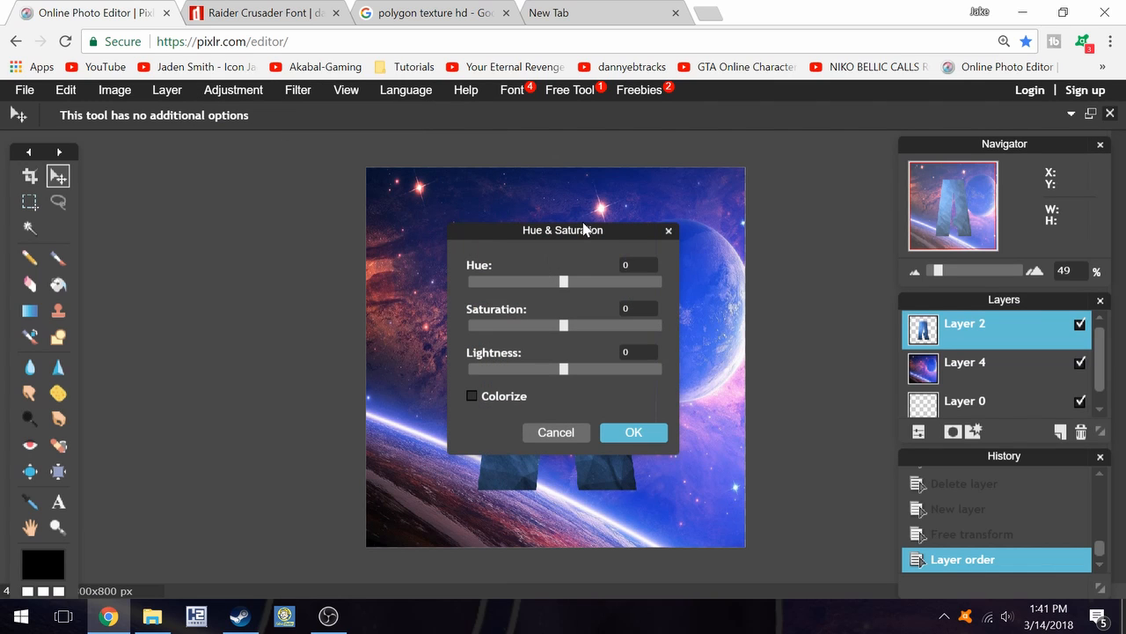
left_click_drag(596, 237, 258, 231)
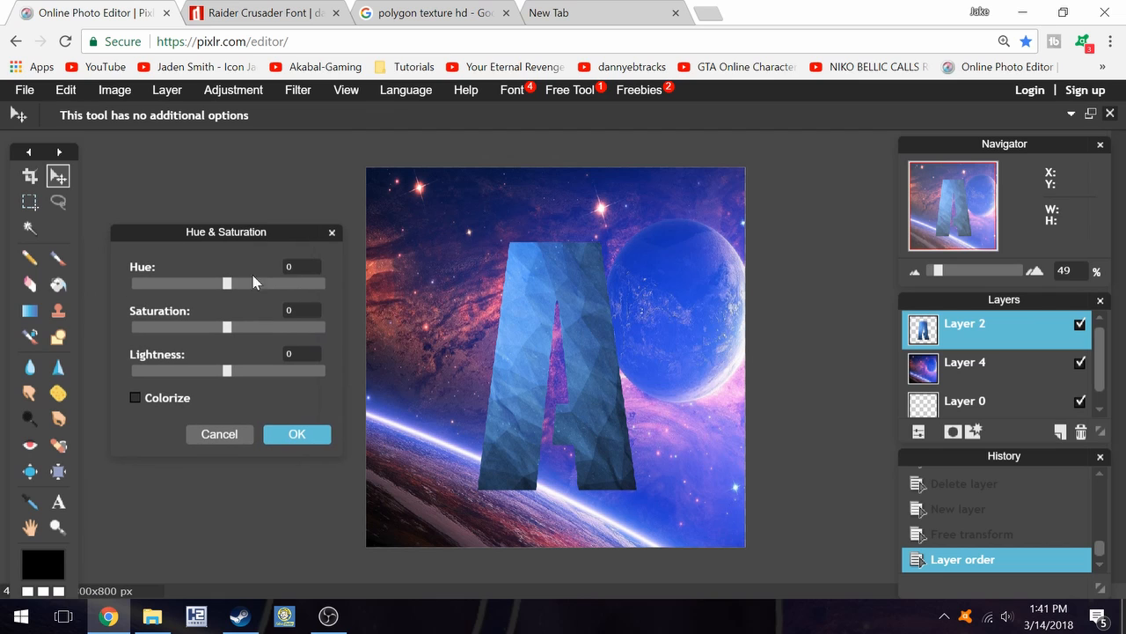
left_click_drag(233, 288, 163, 257)
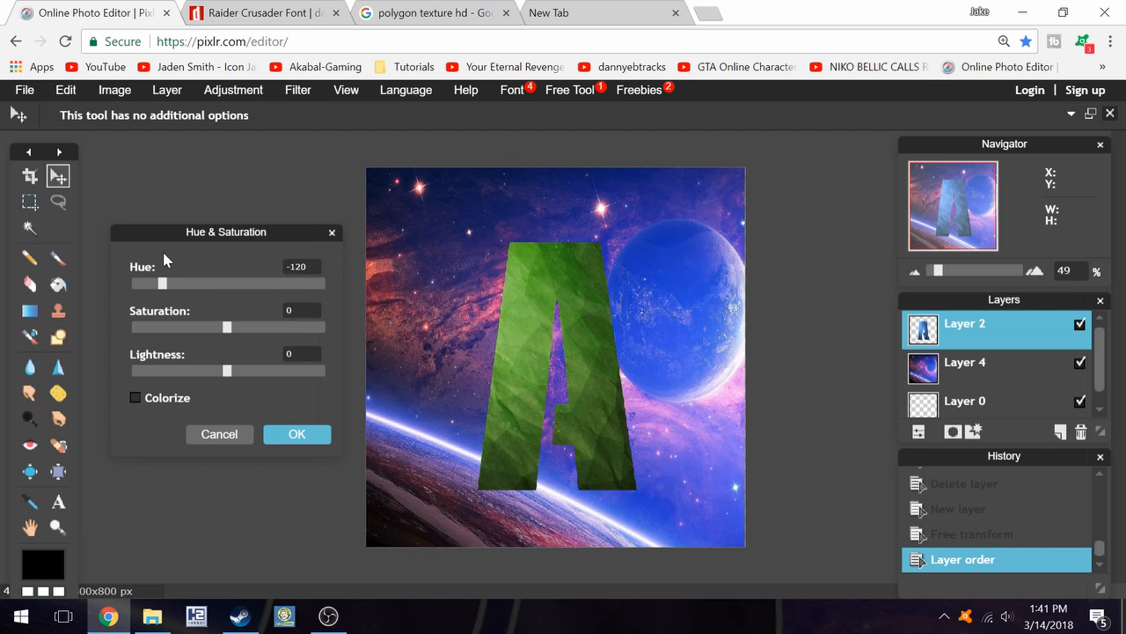
left_click(134, 397)
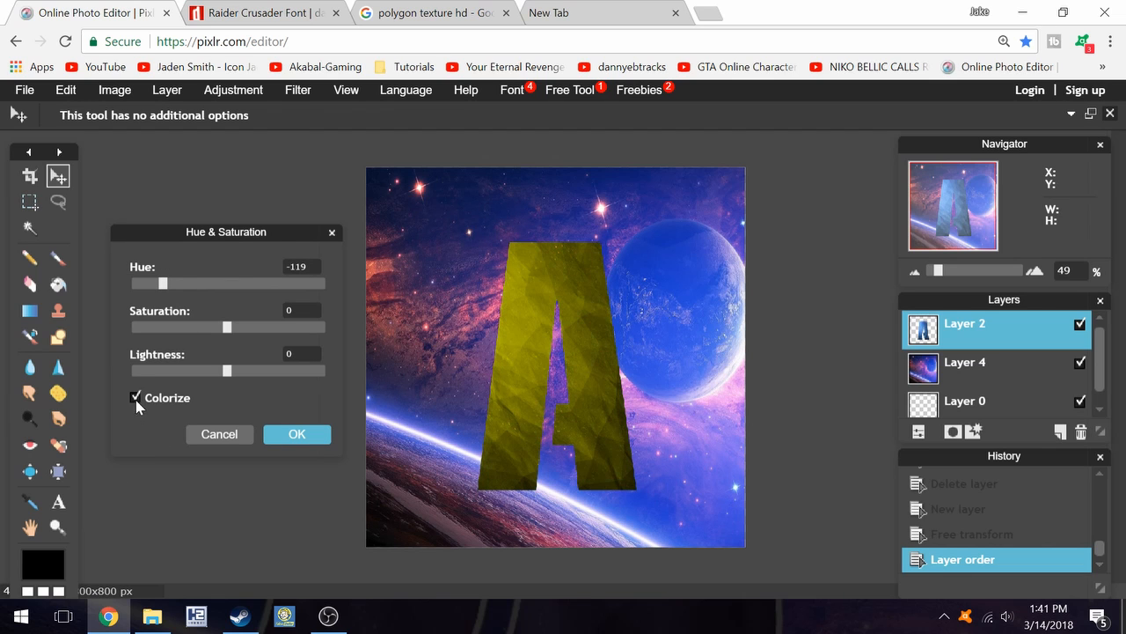
left_click_drag(222, 288, 276, 283)
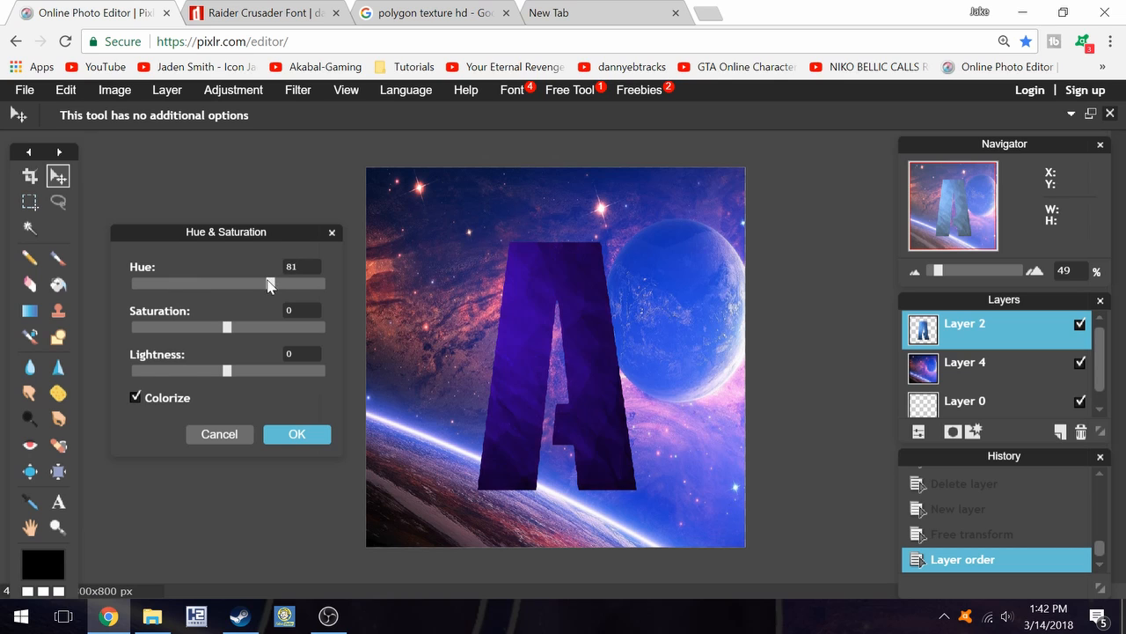
left_click(134, 398)
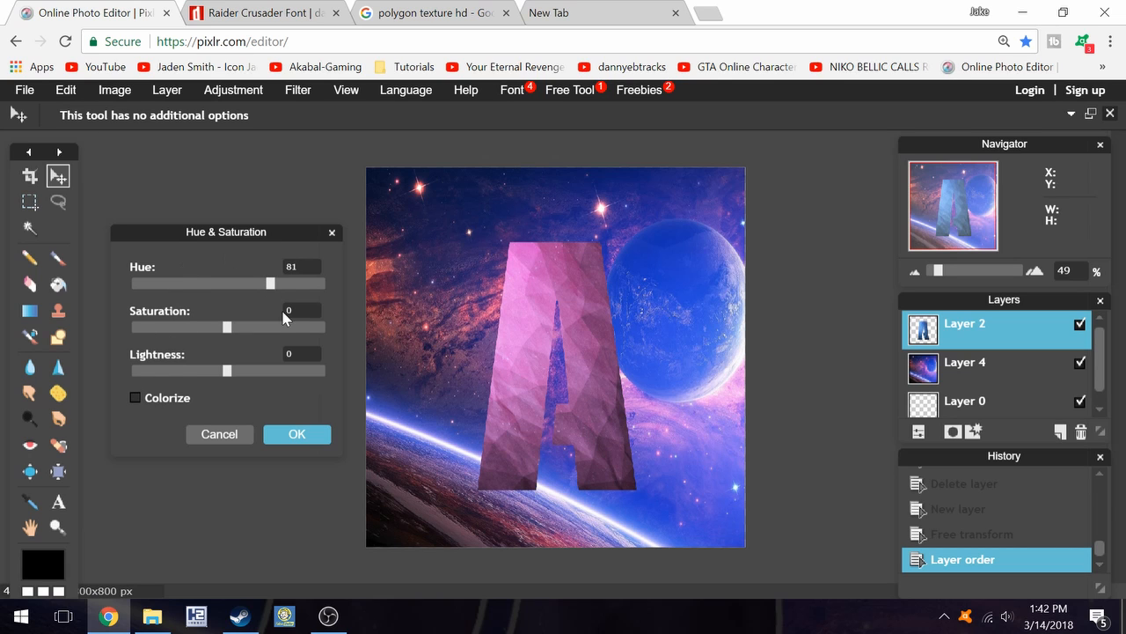
- Set the letter's hue to 42, saturation to 71 and lightness to -4, and apply the adjustment
left_click_drag(271, 292, 252, 254)
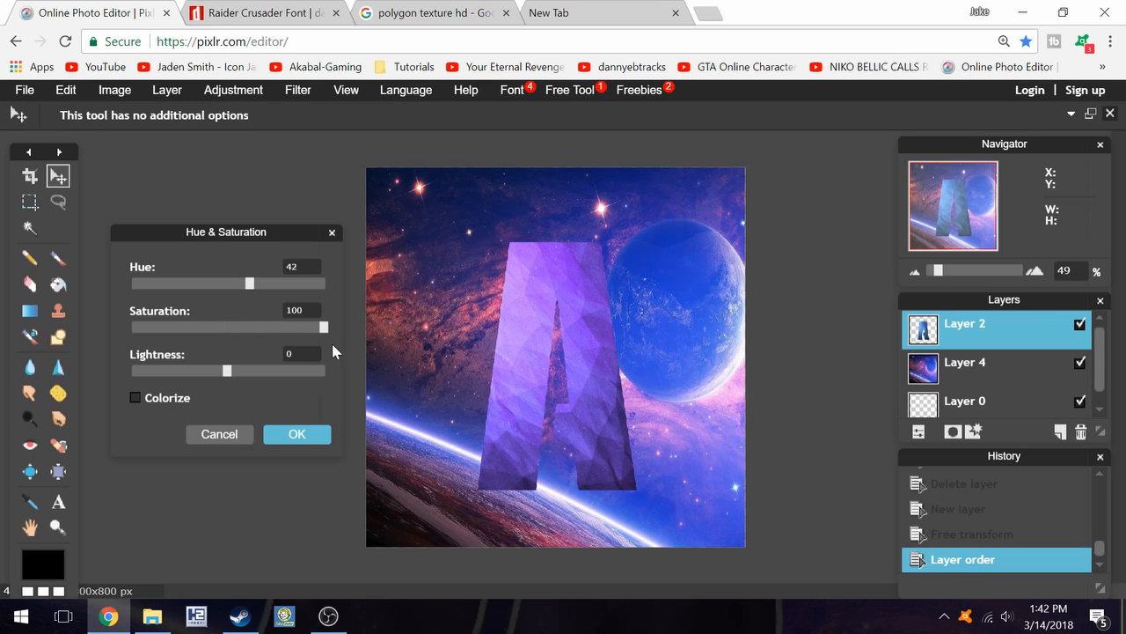
left_click_drag(291, 328, 299, 335)
mouse_move(240, 374)
left_mouse_down()
mouse_move(311, 393)
mouse_move(204, 382)
mouse_move(222, 384)
left_mouse_up()
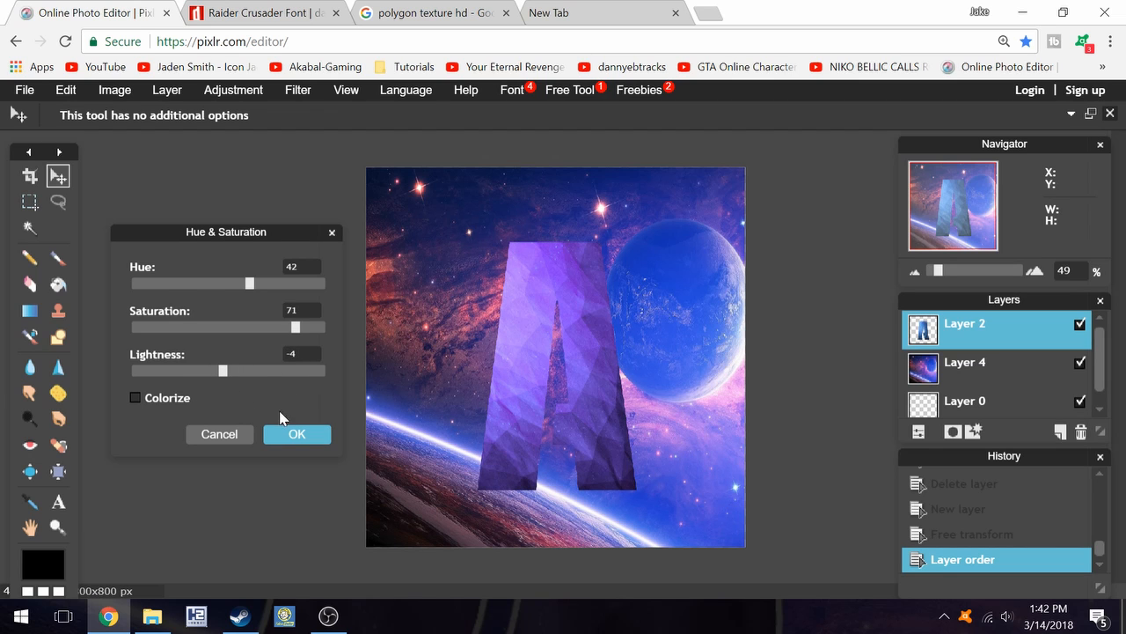
left_click(297, 437)
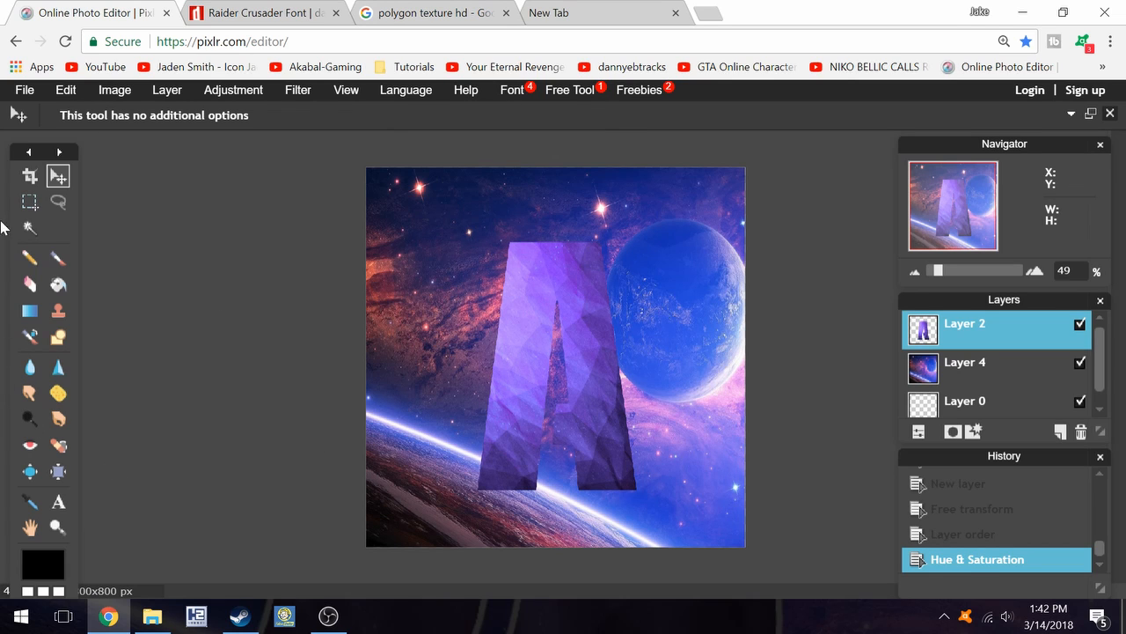
- Add an outer glow layer style to the textured letter with hardness 10 and size 10
left_click(973, 431)
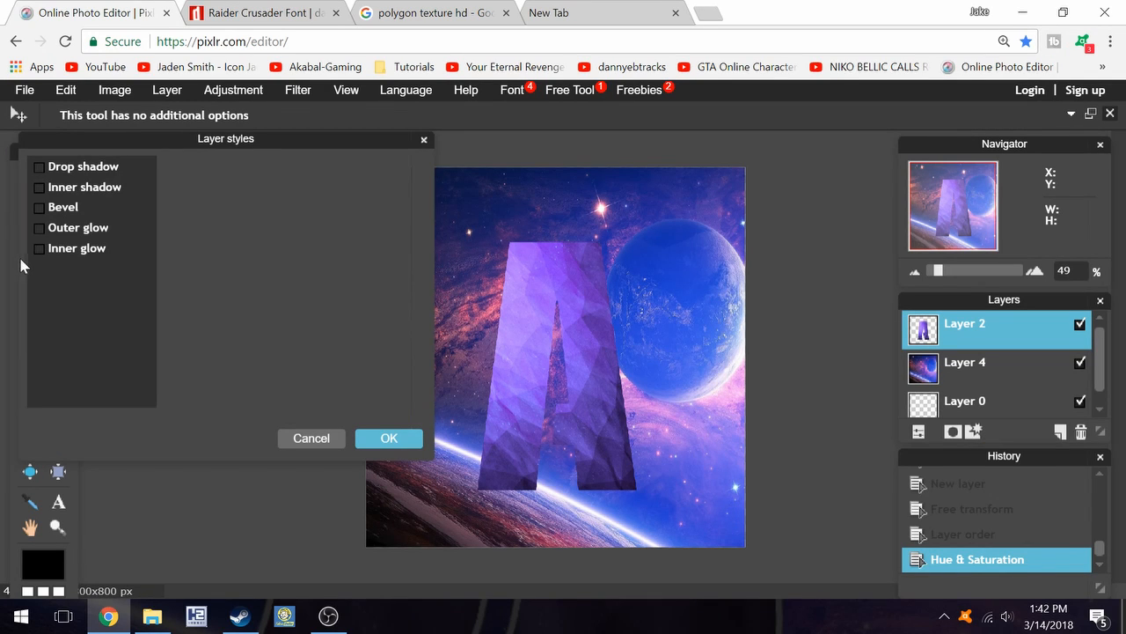
left_click(39, 228)
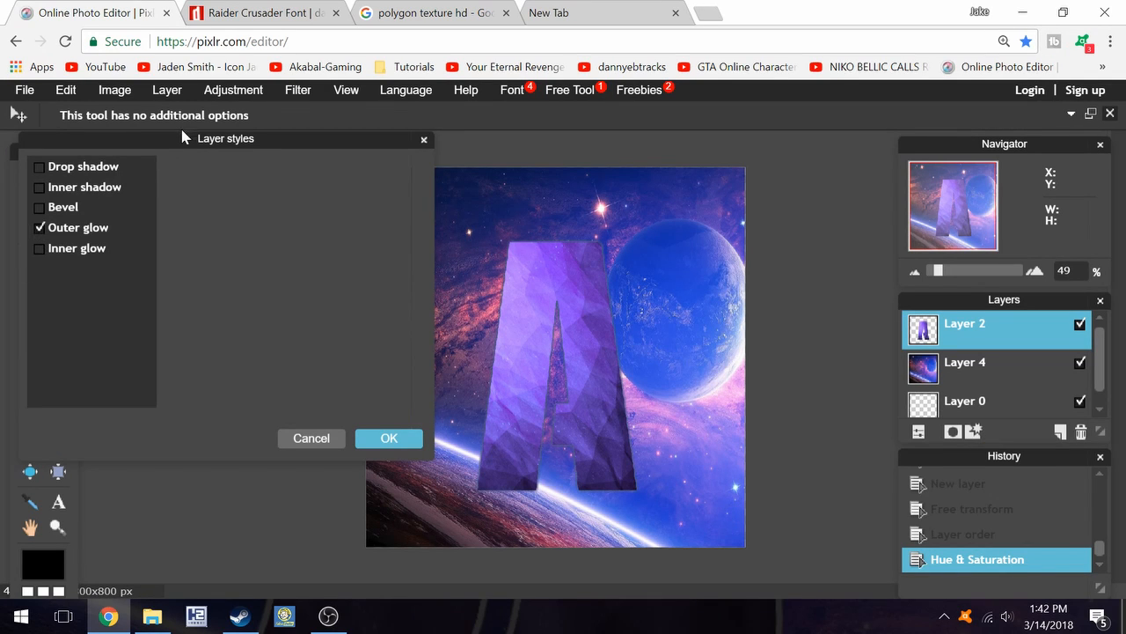
left_click_drag(185, 139, 808, 351)
left_click_drag(837, 291, 828, 215)
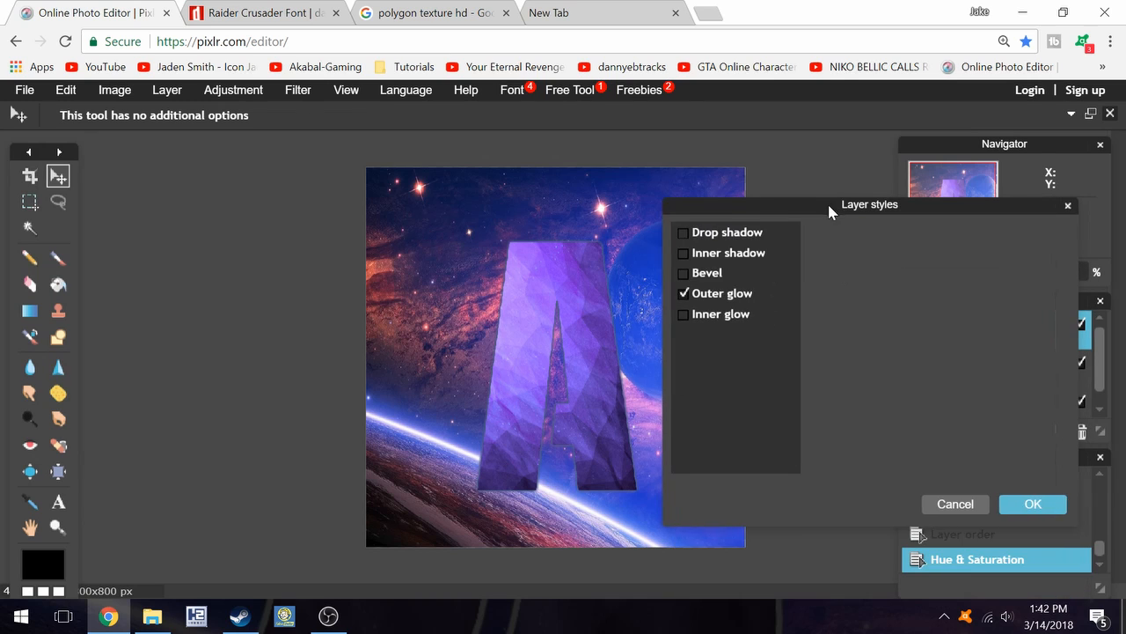
left_click(714, 301)
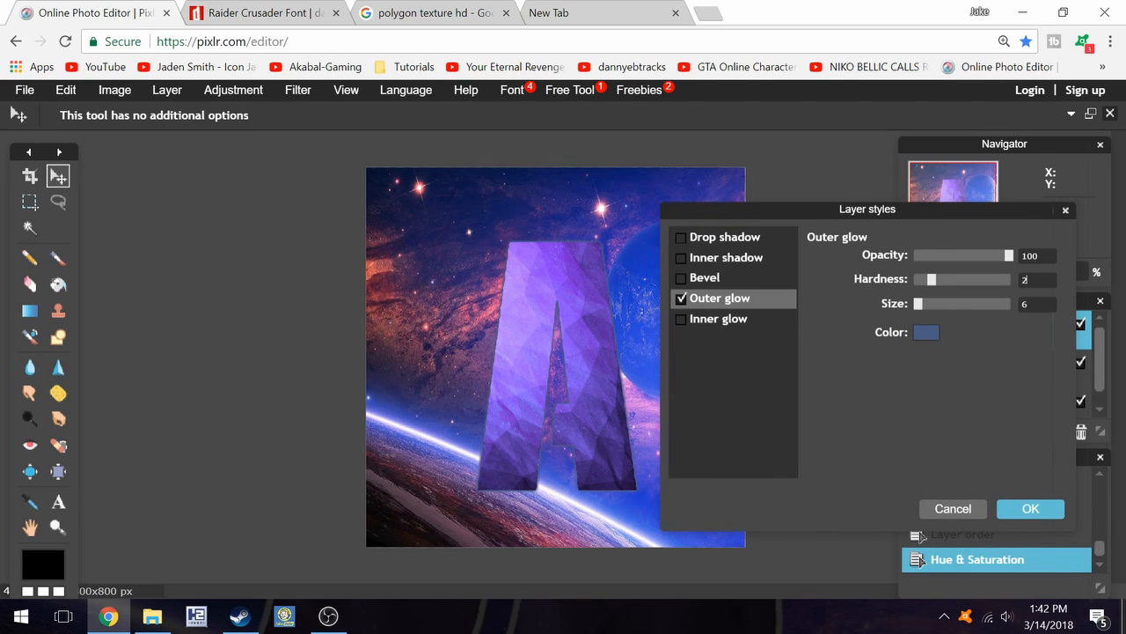
key("BackSpace")
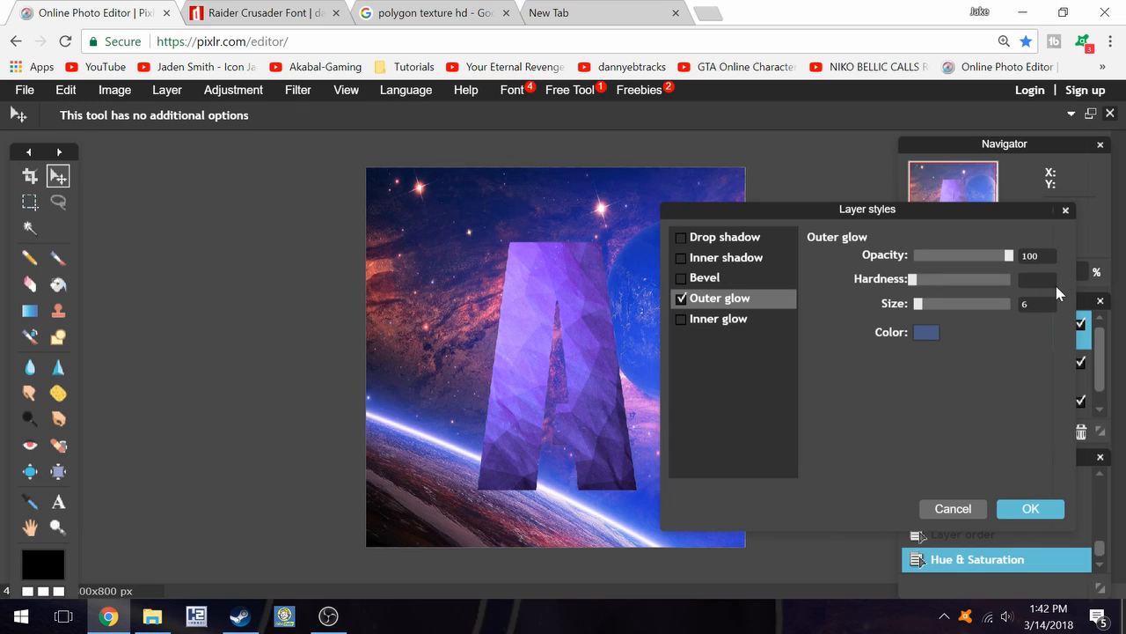
type("10")
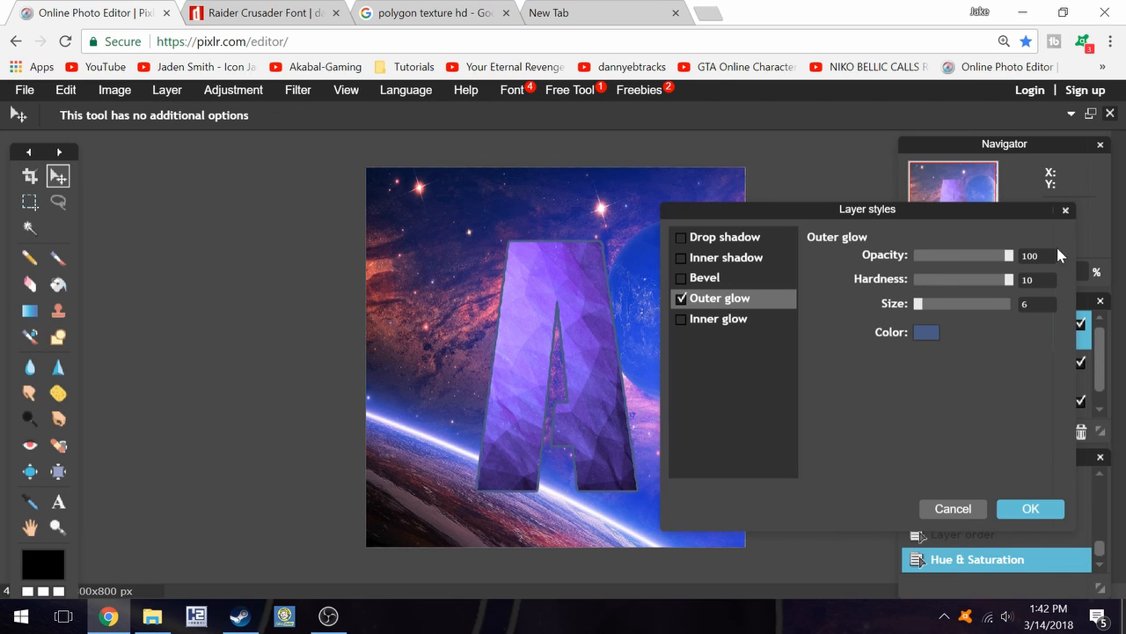
key("BackSpace")
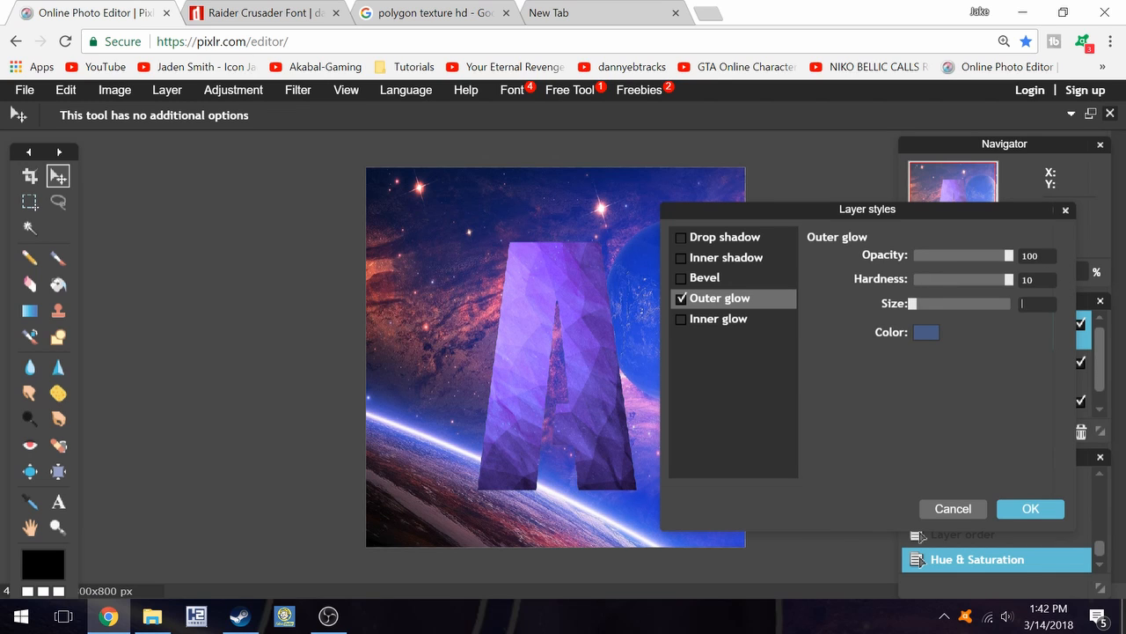
type("10")
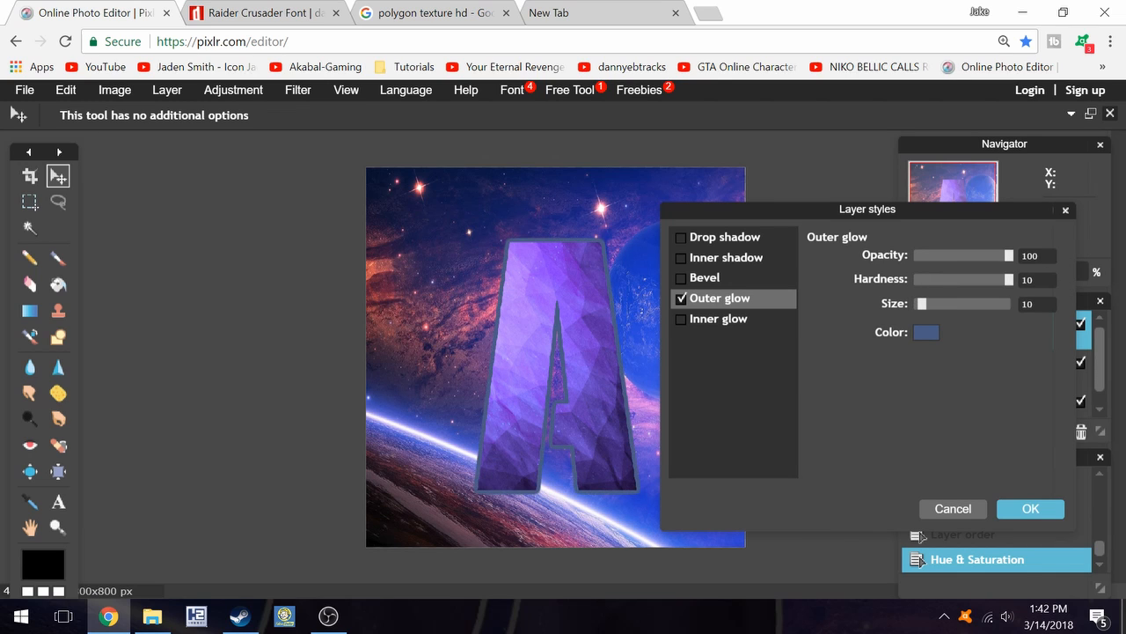
- Set the letter's outer glow colour to white (ffffff)
left_click(926, 332)
left_click_drag(748, 284, 751, 221)
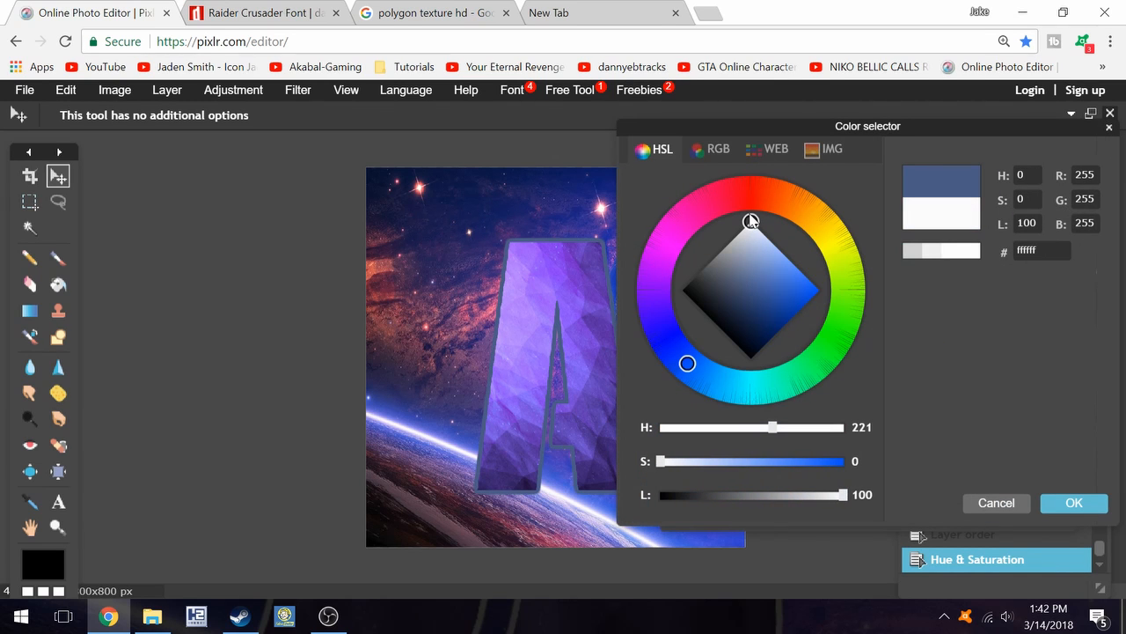
left_click(1075, 502)
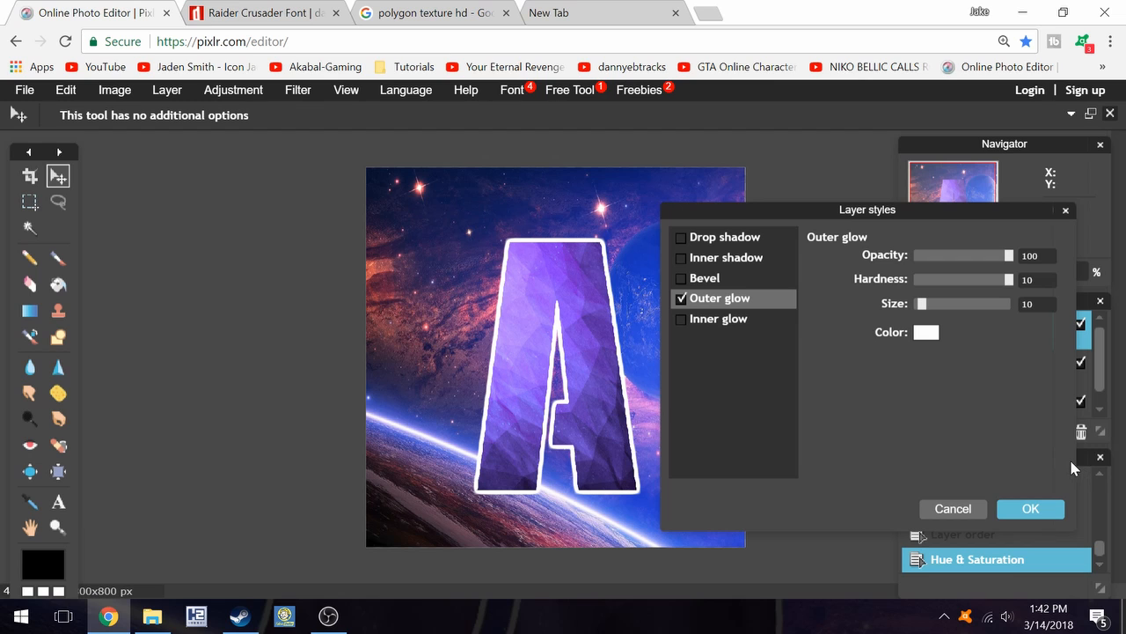
- Try black (000000) as the letter's outer glow colour, and set it back to white
left_click(925, 332)
mouse_move(752, 327)
left_mouse_down()
mouse_move(736, 282)
mouse_move(535, 264)
left_mouse_up()
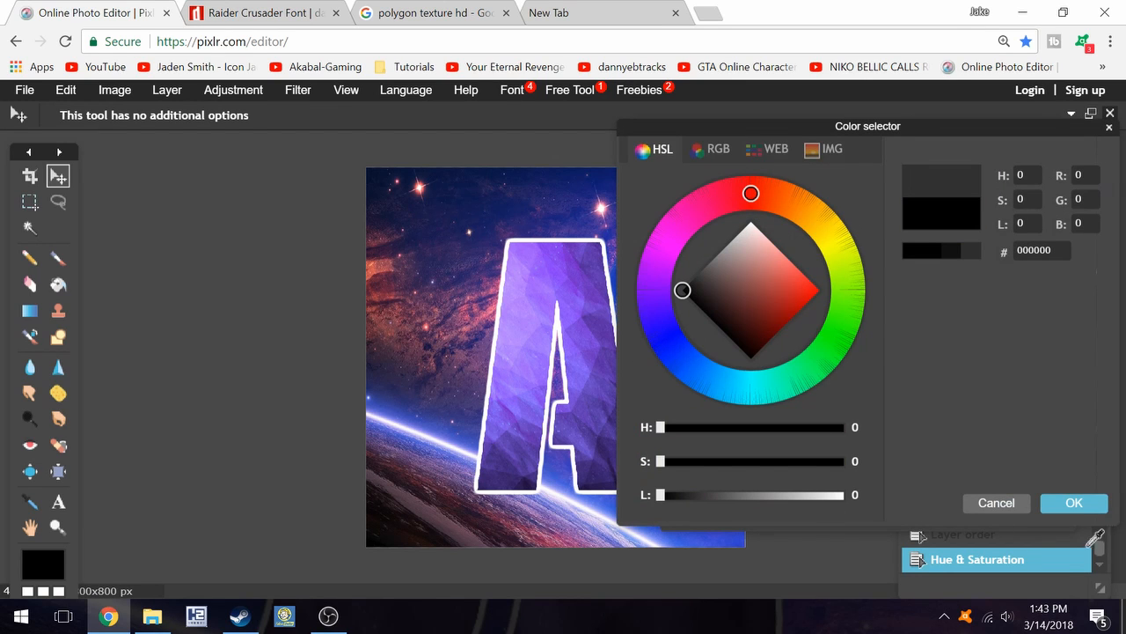
left_click(1097, 503)
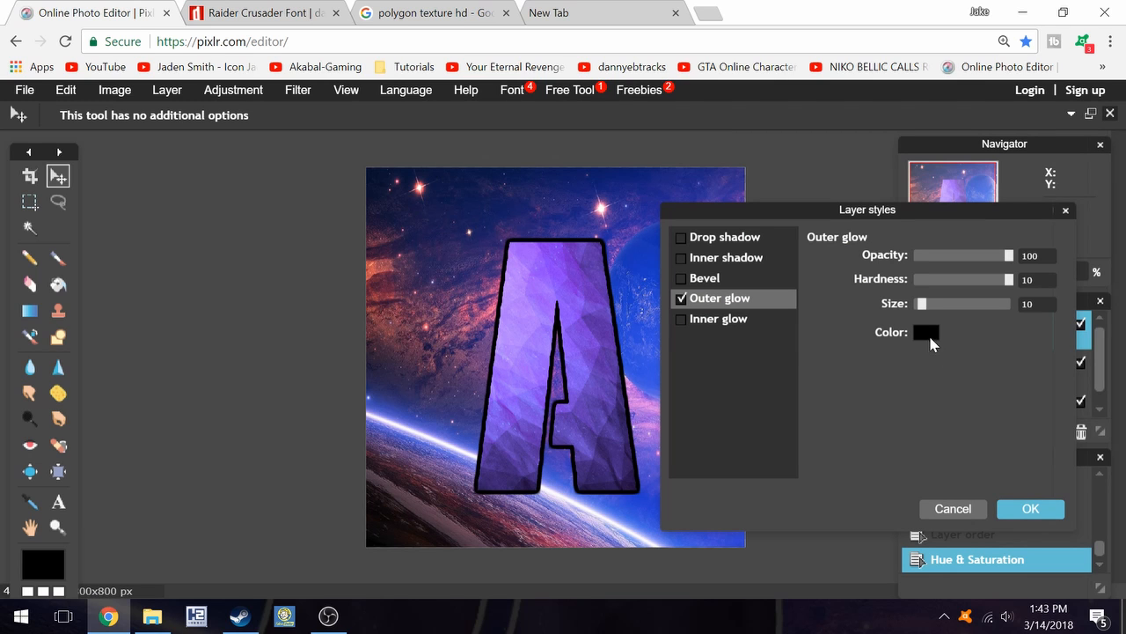
left_click(926, 332)
left_click_drag(755, 242, 750, 222)
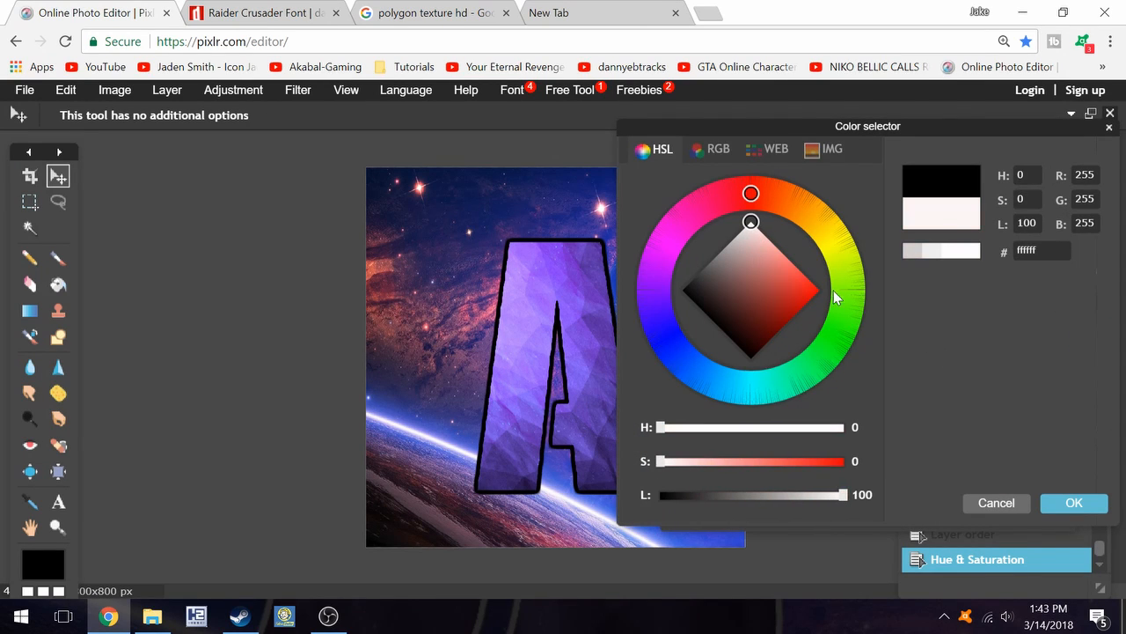
left_click(1079, 508)
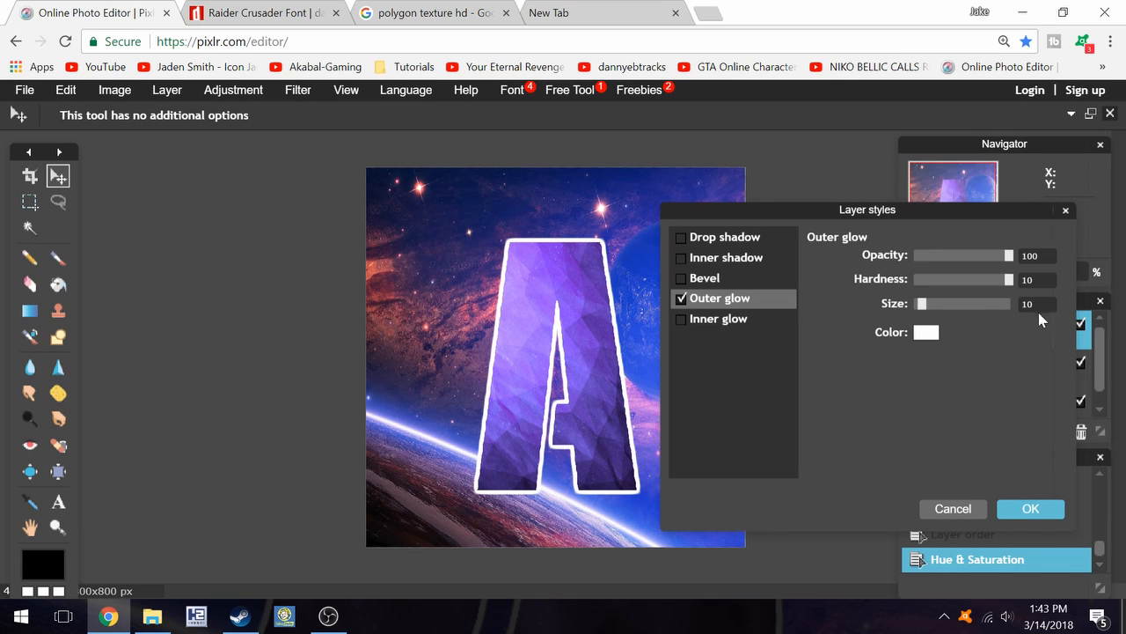
- Set the letter's outer glow size to 9 and apply the layer style
key("BackSpace")
key("BackSpace")
type("9")
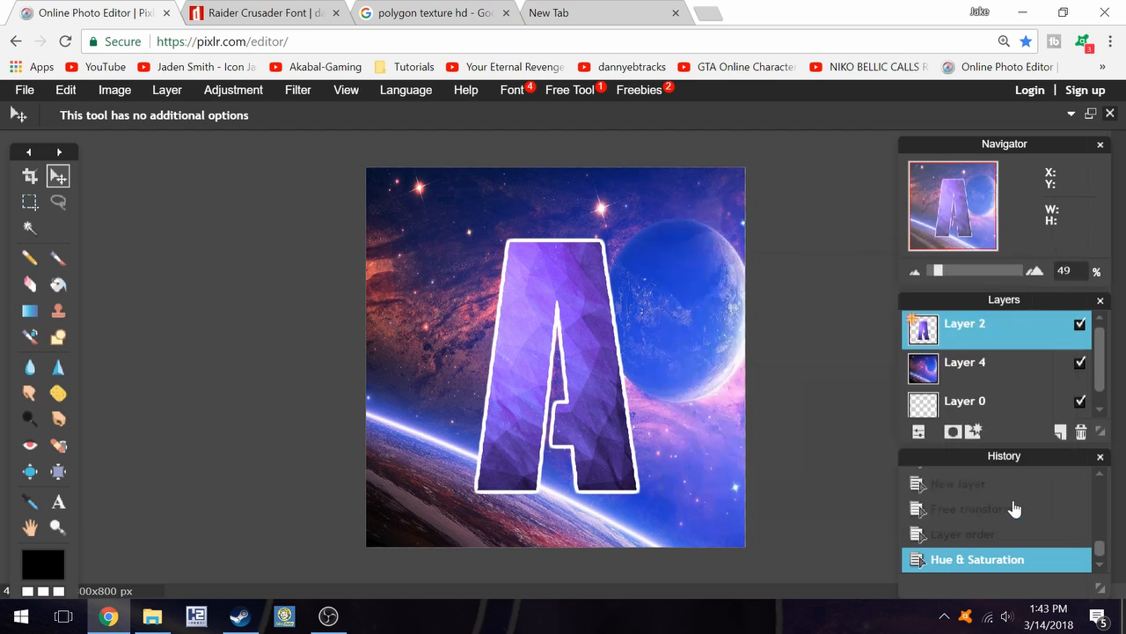
left_click(1013, 512)
- Open the save settings for the image and set the JPEG quality to 100
left_click(24, 91)
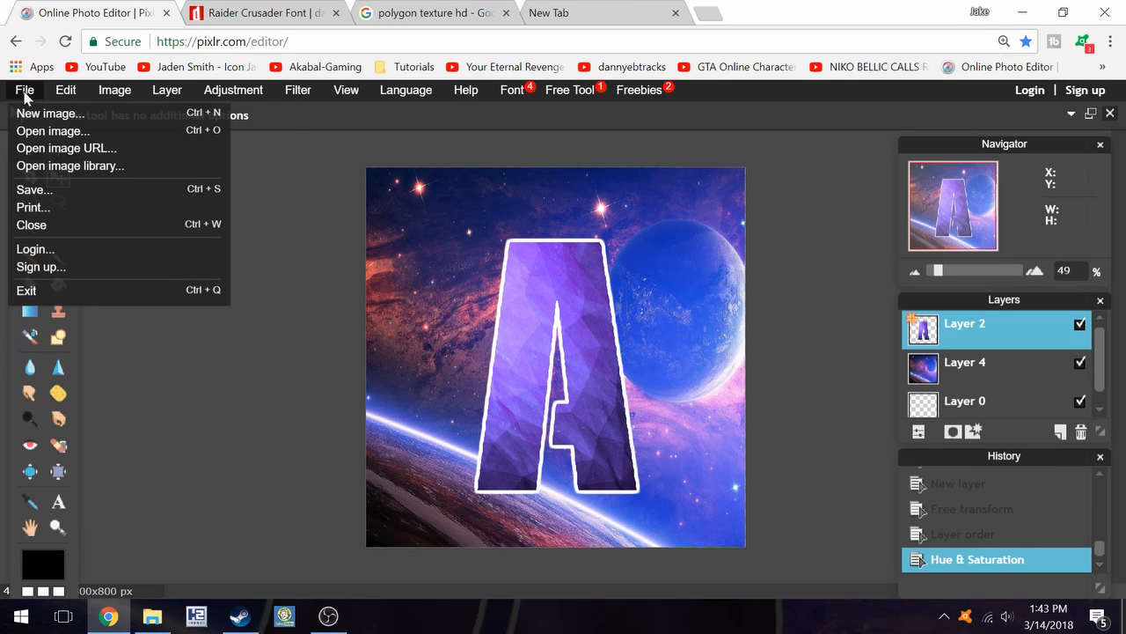
left_click(69, 195)
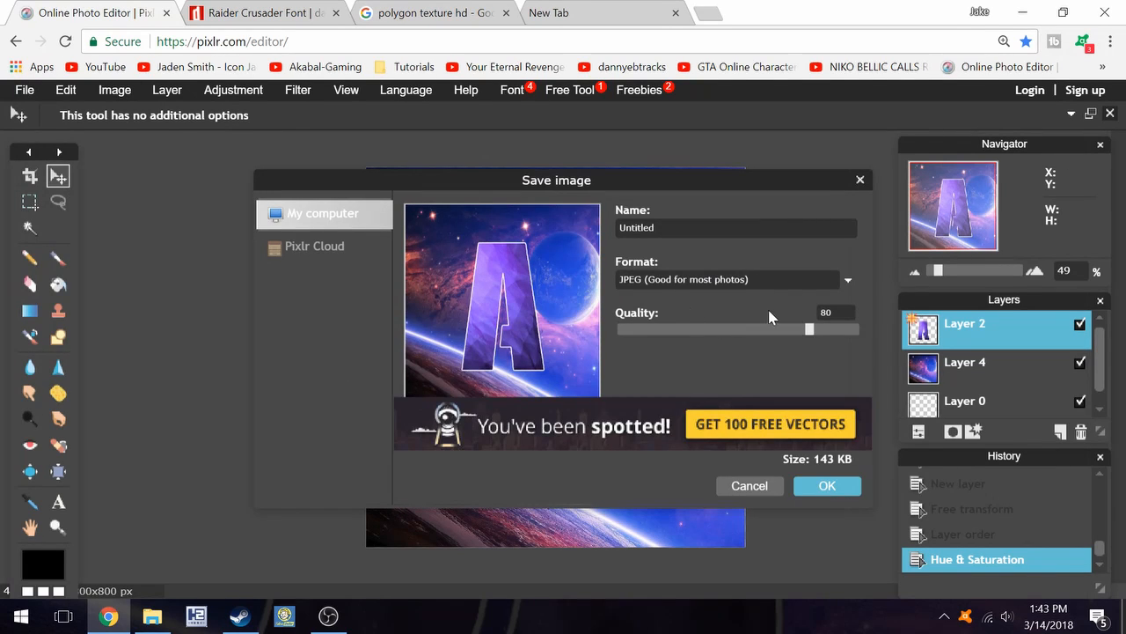
left_click_drag(810, 329, 986, 323)
left_click(828, 486)
scroll(370, 422, "down", 5)
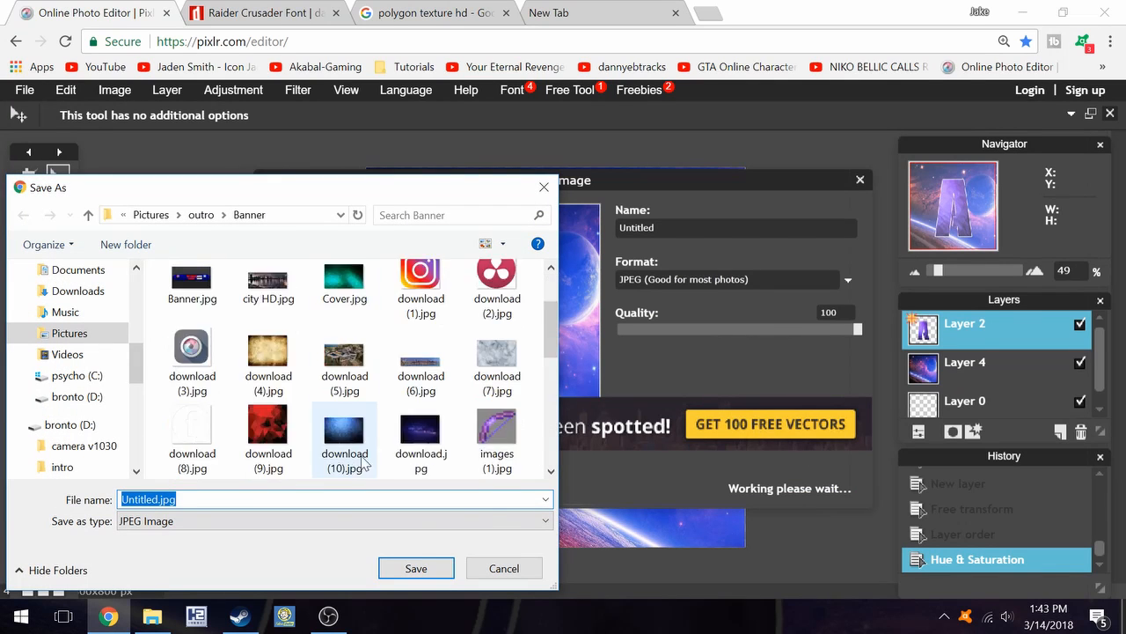
left_click(419, 570)
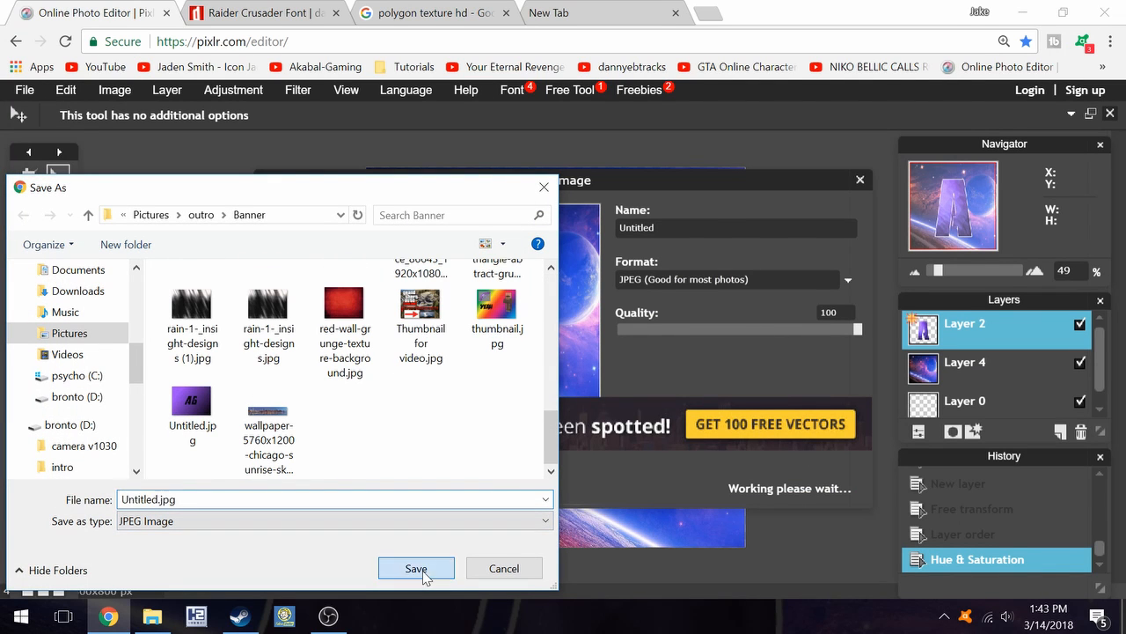
left_click(680, 315)
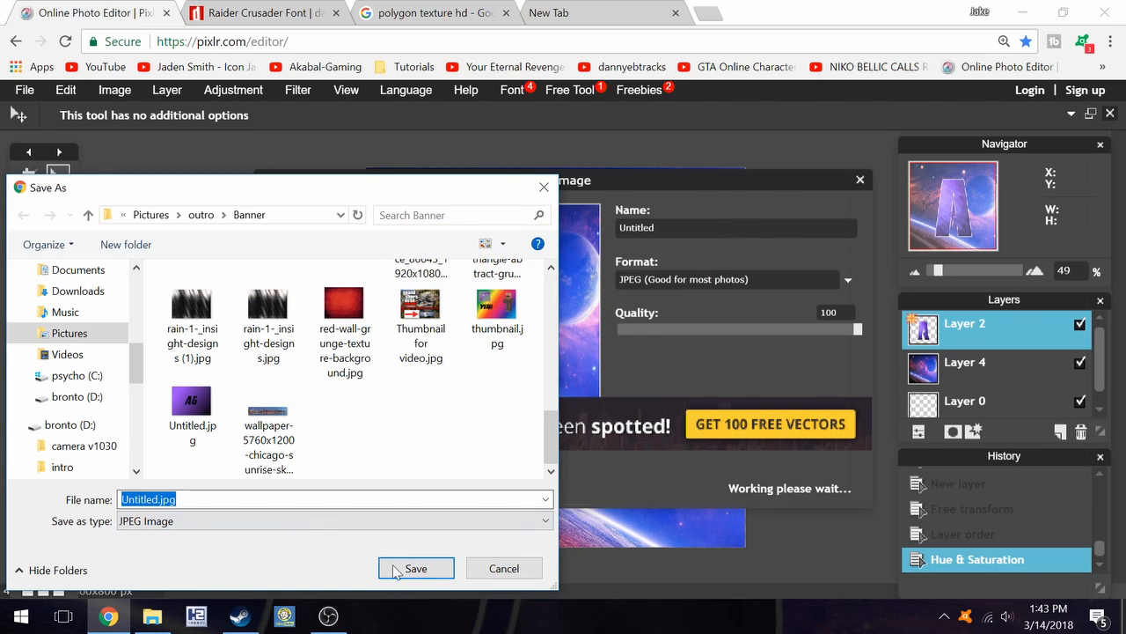
left_click(480, 563)
- Name the image Akabal Gaming in the save settings
key("BackSpace")
key("BackSpace")
key("BackSpace")
key("BackSpace")
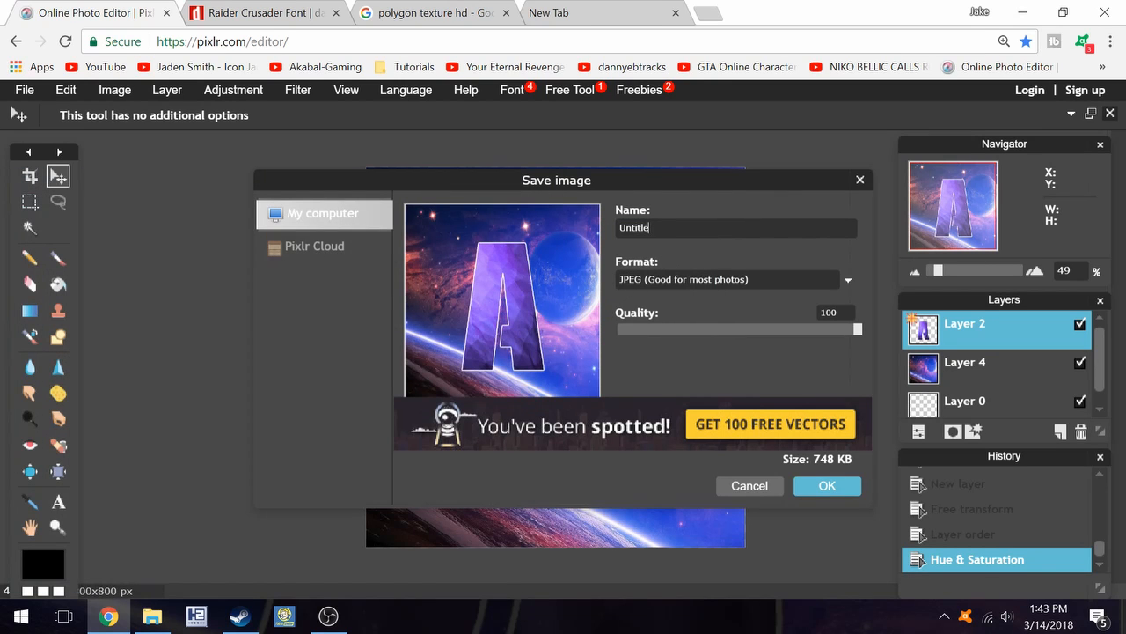
key("BackSpace")
key("BackSpace")
key("BackSpace")
key("BackSpace")
type("Akabal Gaming")
key("Left")
key("Left")
key("Left")
key("Left")
key("Left")
key("Left")
key("Left")
key("Left")
key("BackSpace")
type("o")
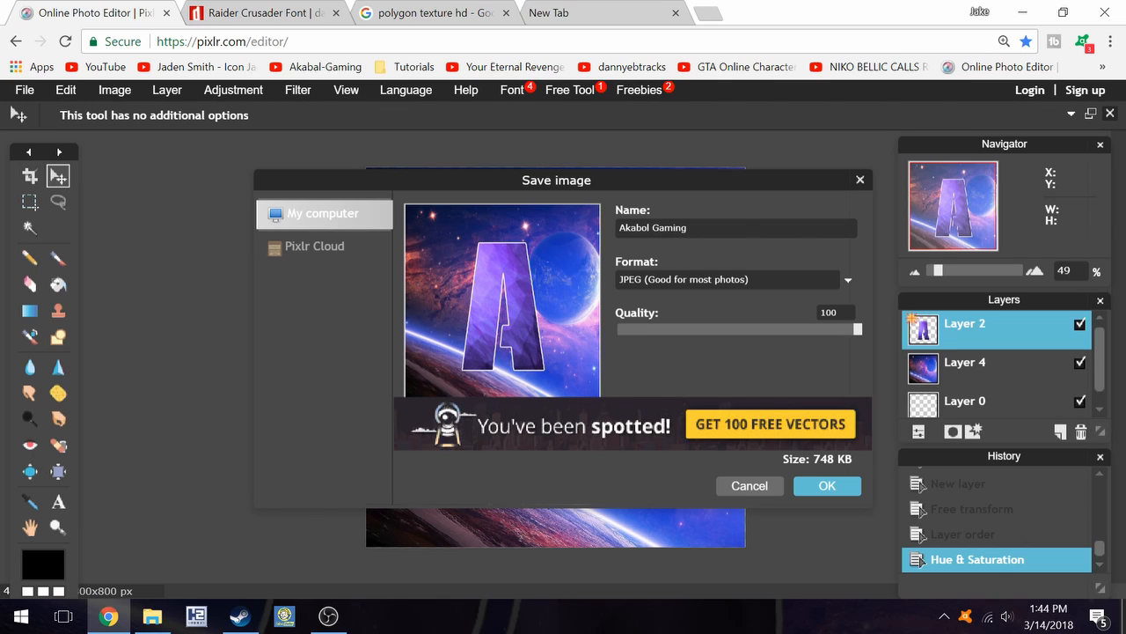
key("BackSpace")
type("a")
- Choose JPEG (Good for most photos) as the image format and confirm the save settings
left_click(835, 283)
left_click(827, 278)
left_click(820, 279)
left_click(819, 278)
left_click(739, 286)
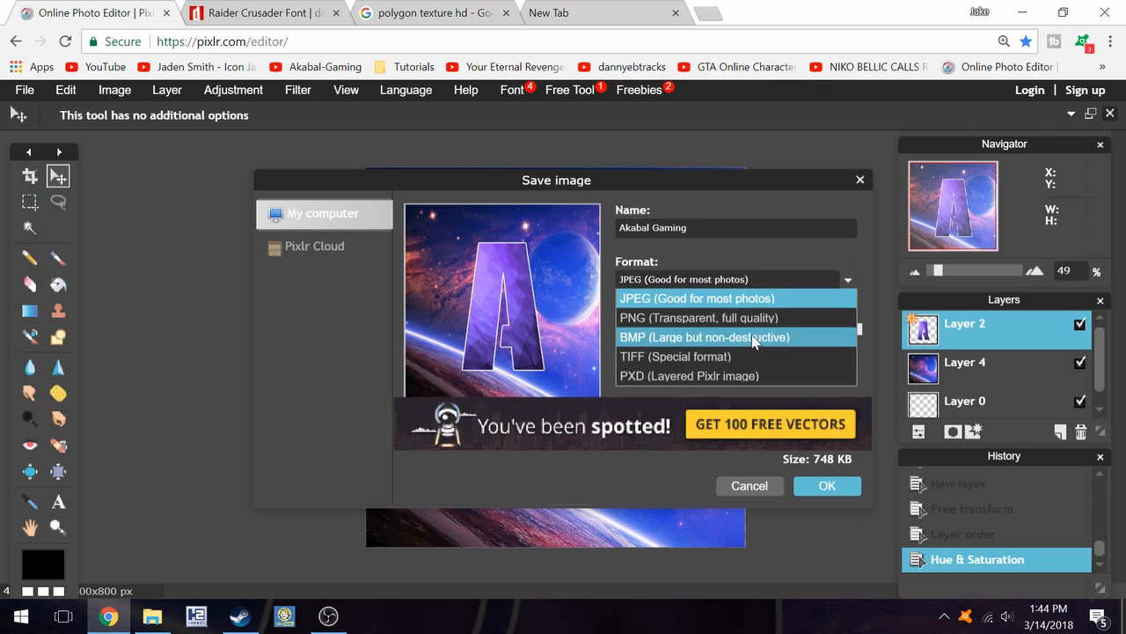
left_click(699, 299)
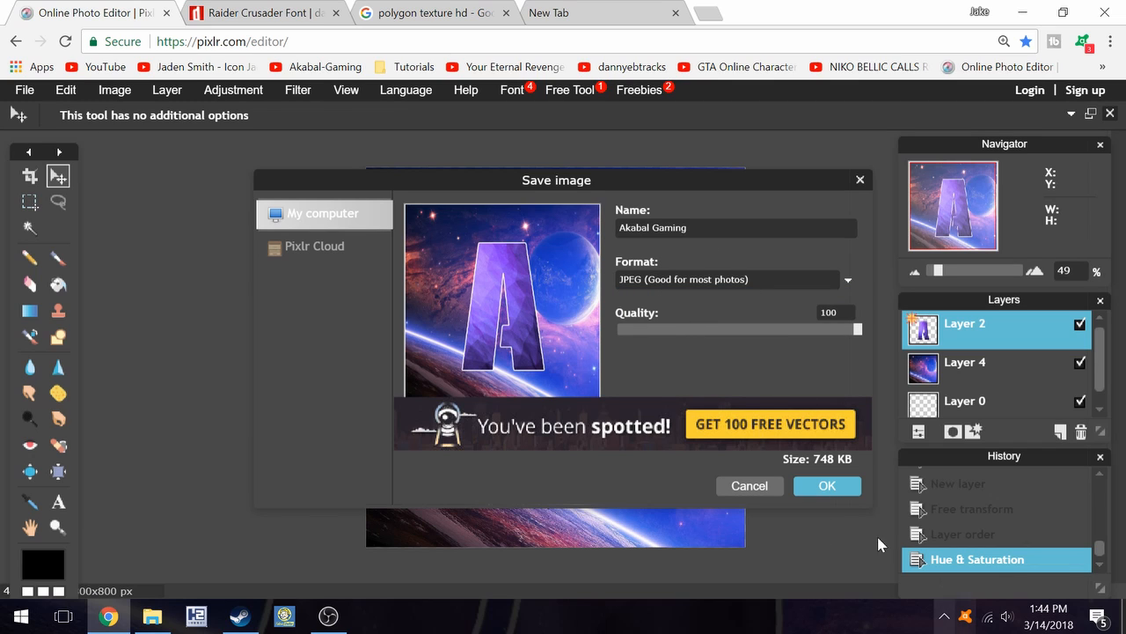
left_click(828, 485)
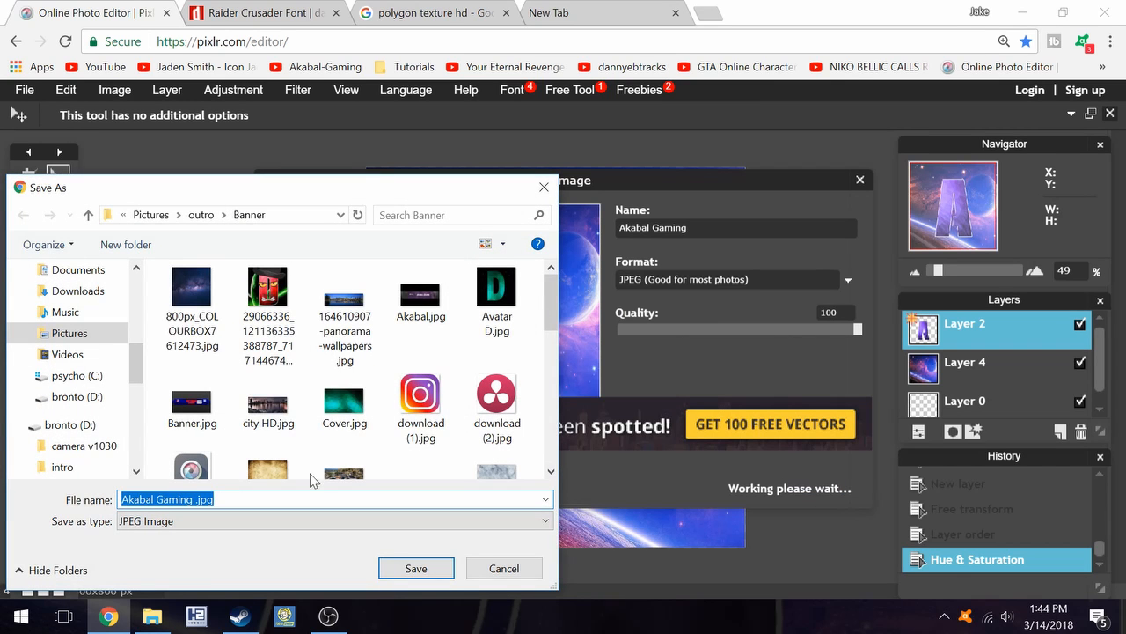
- Create a folder named logo inside the Banner folder and save the JPEG image in it
scroll(370, 440, "down", 5)
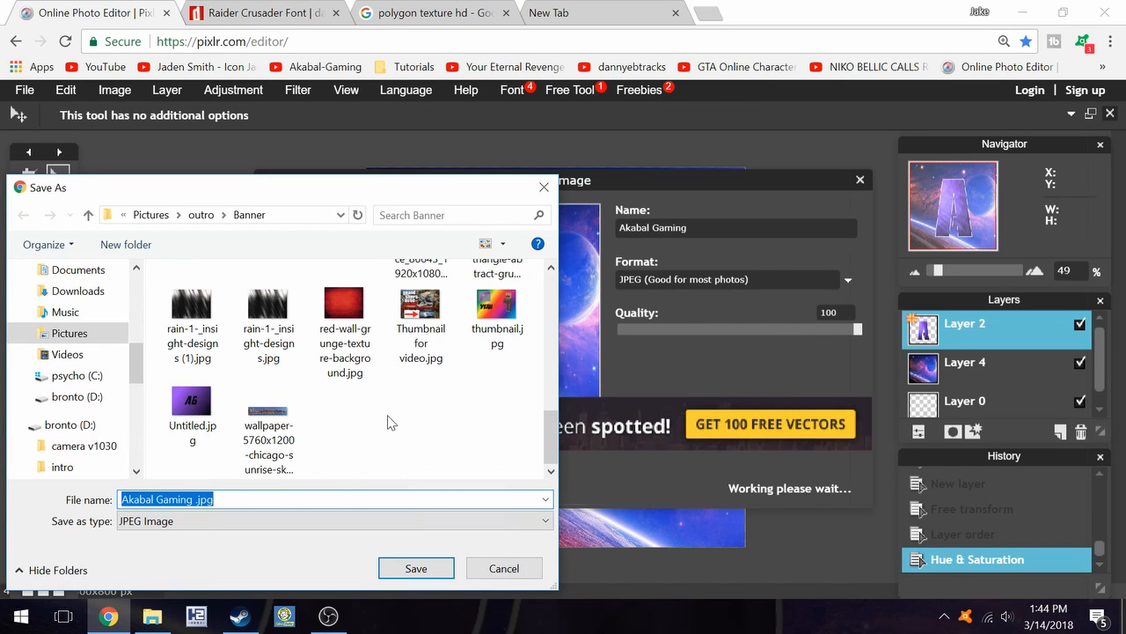
right_click(389, 413)
mouse_move(429, 377)
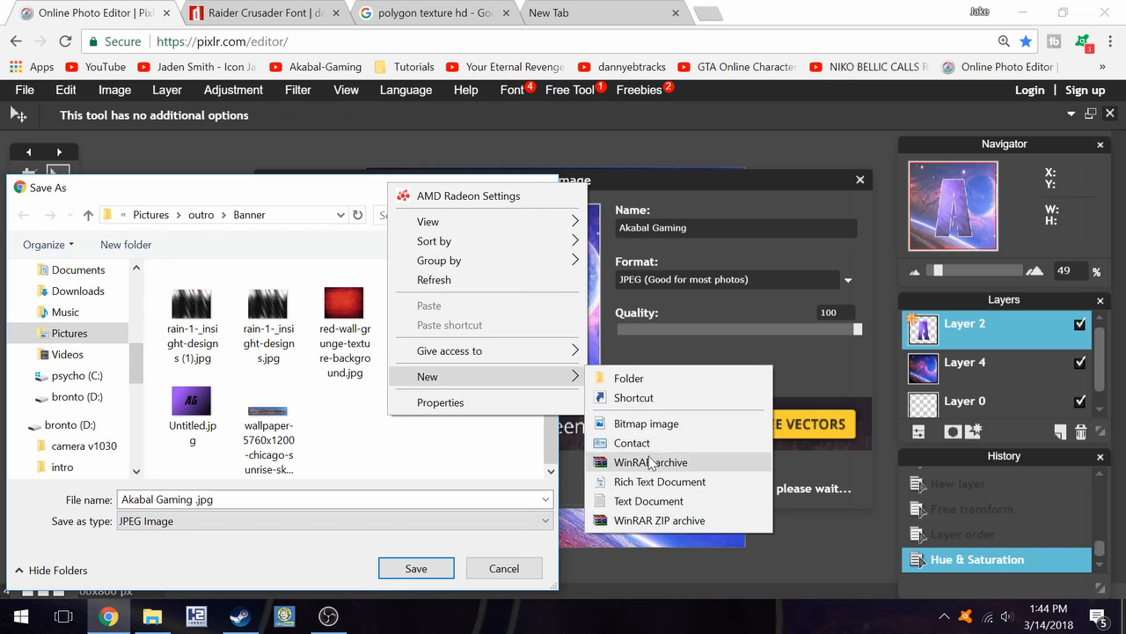
left_click(661, 377)
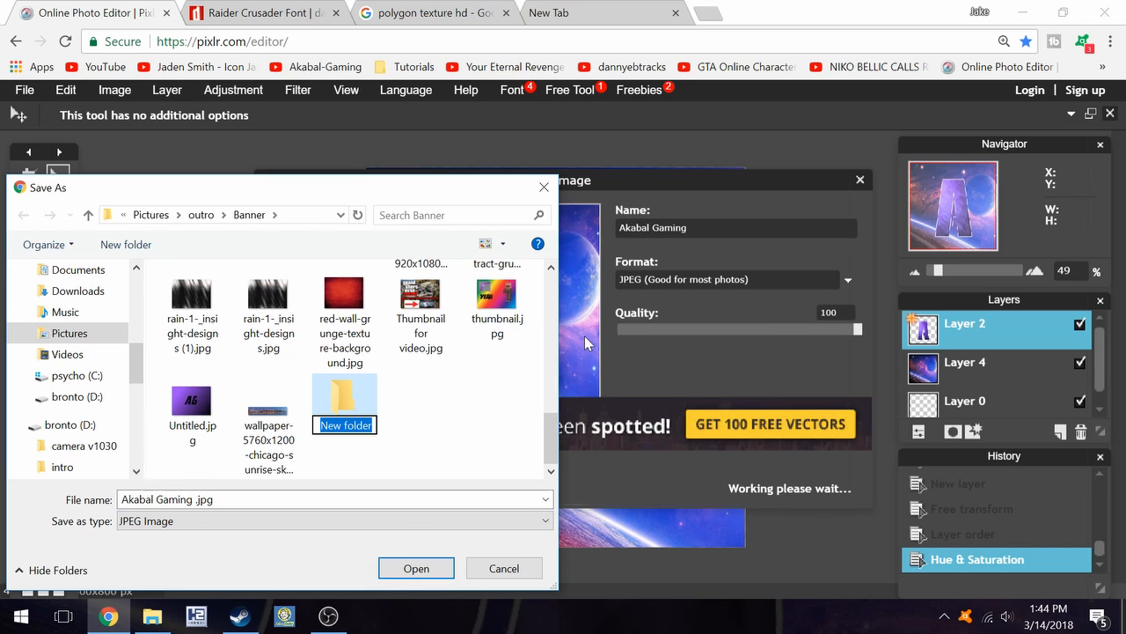
type("logo")
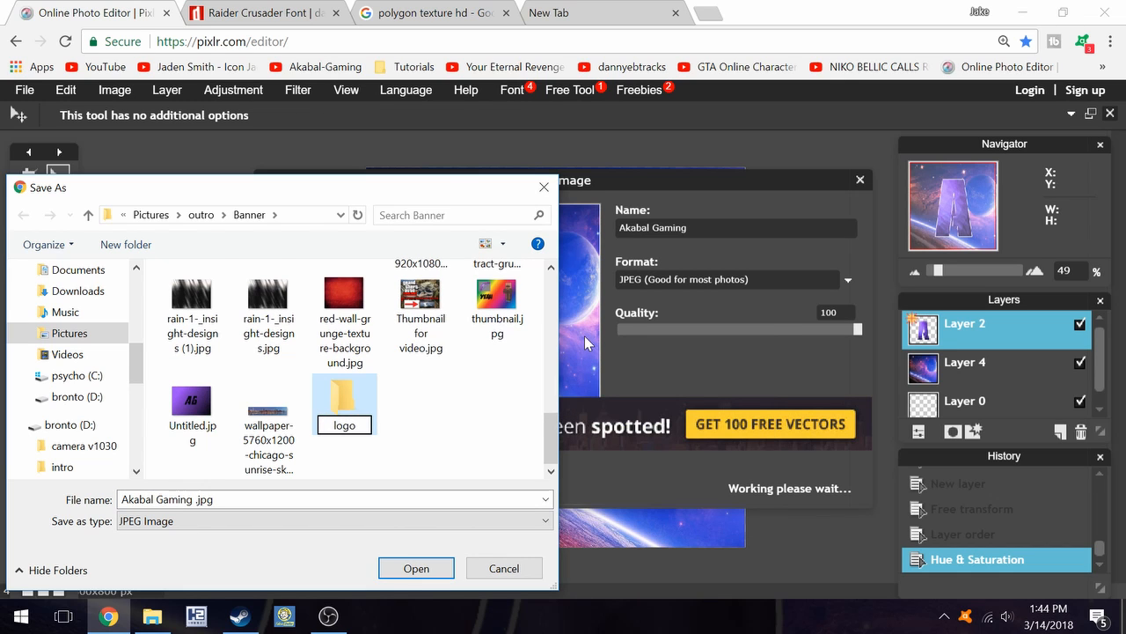
key("Return")
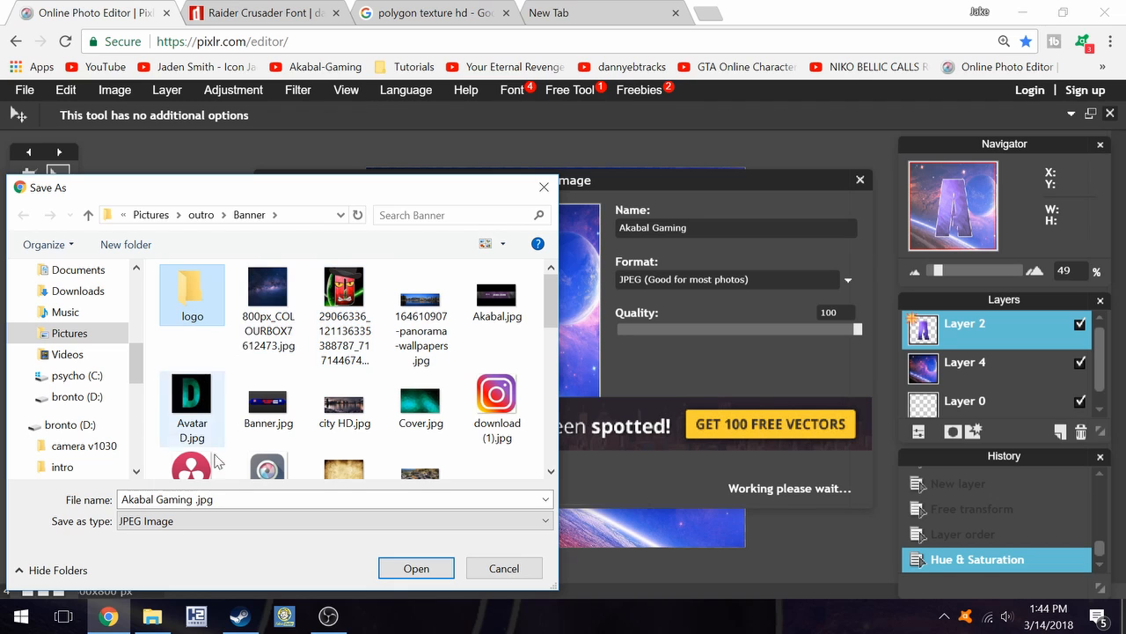
double_click(185, 298)
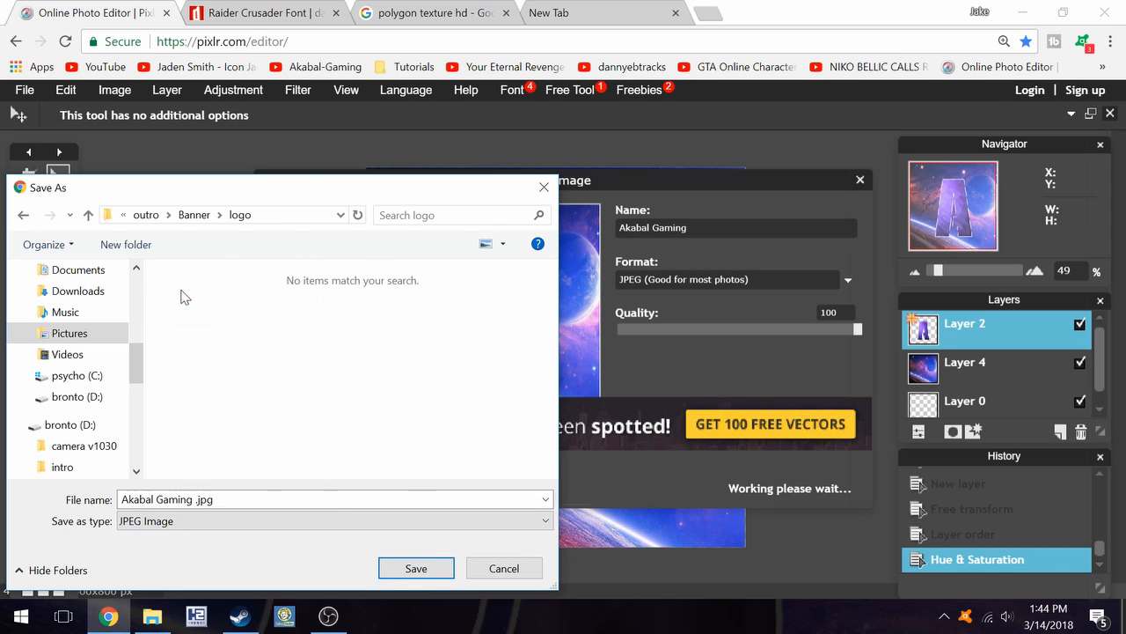
left_click(413, 570)
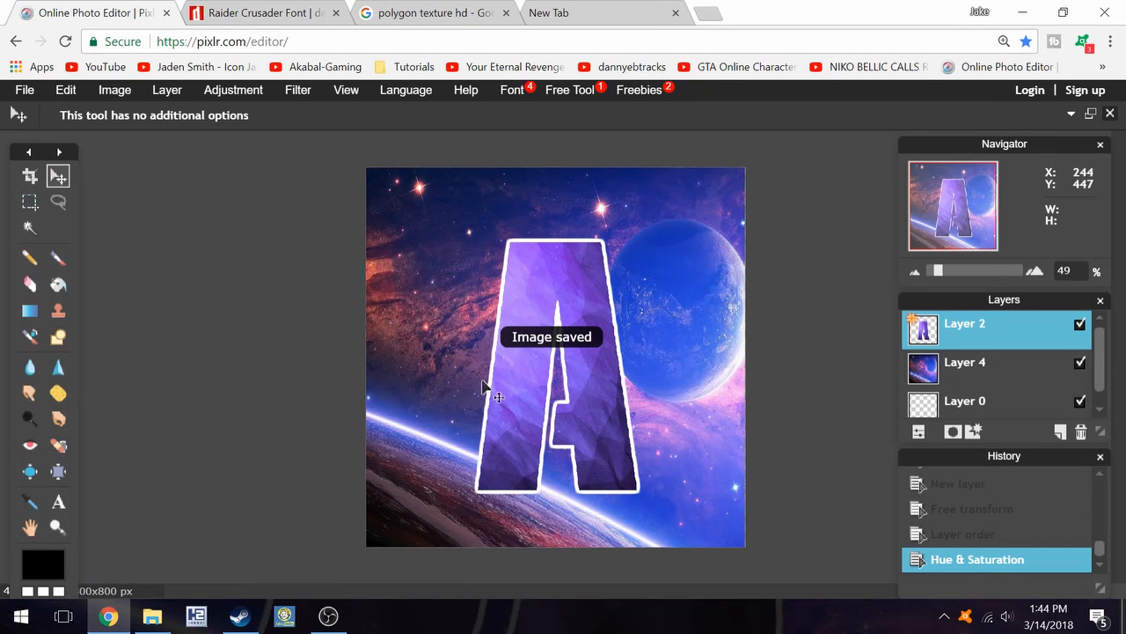